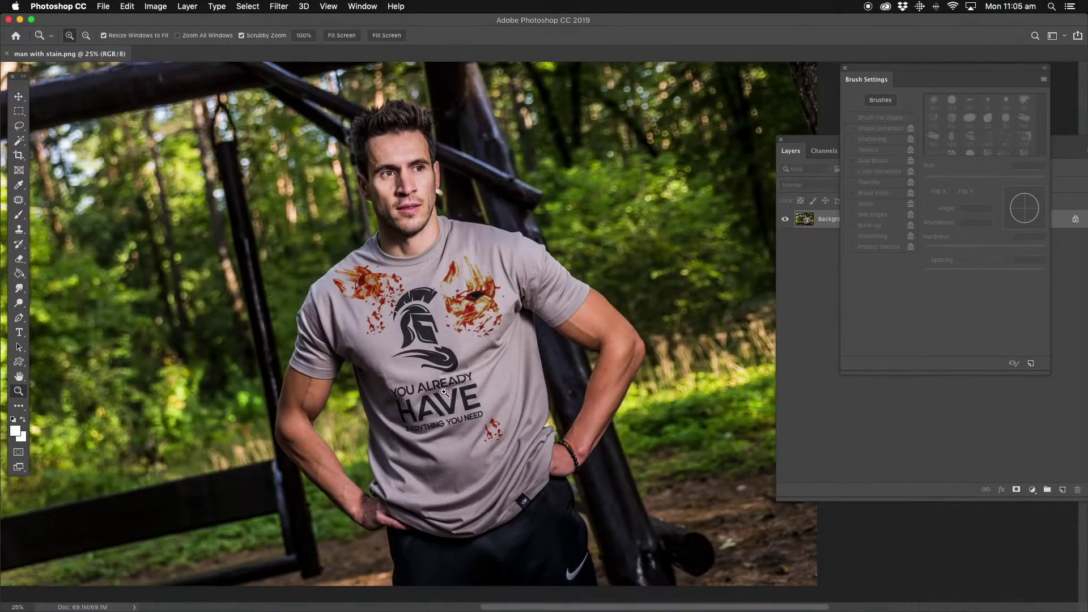
- Patch out the lower cluster of red spots in the small stain beneath the shirt's lettering, using clean fabric nearby
click(457, 387)
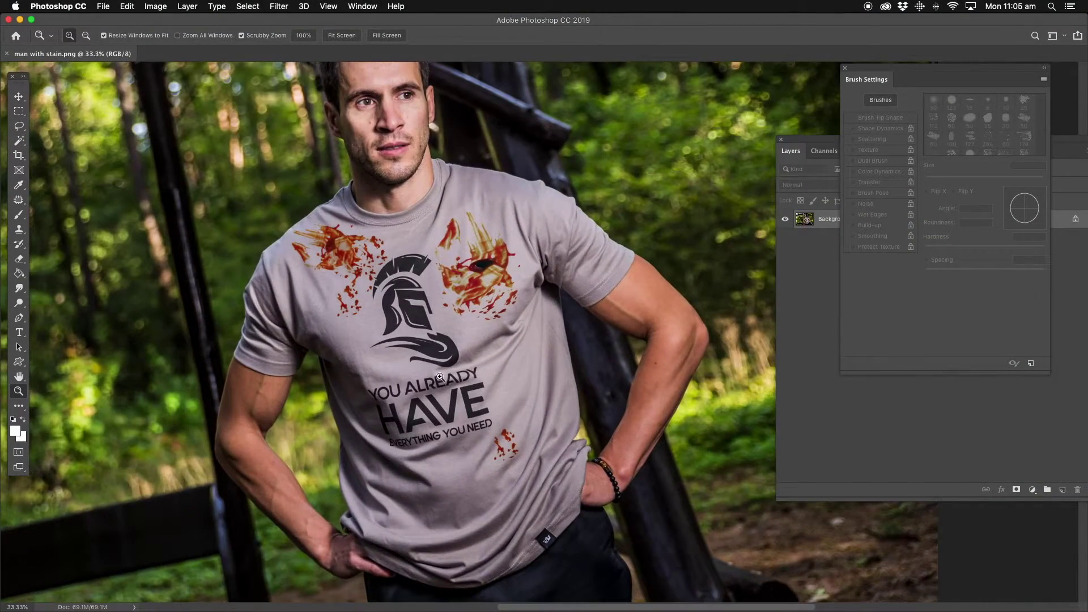
click(516, 466)
click(513, 444)
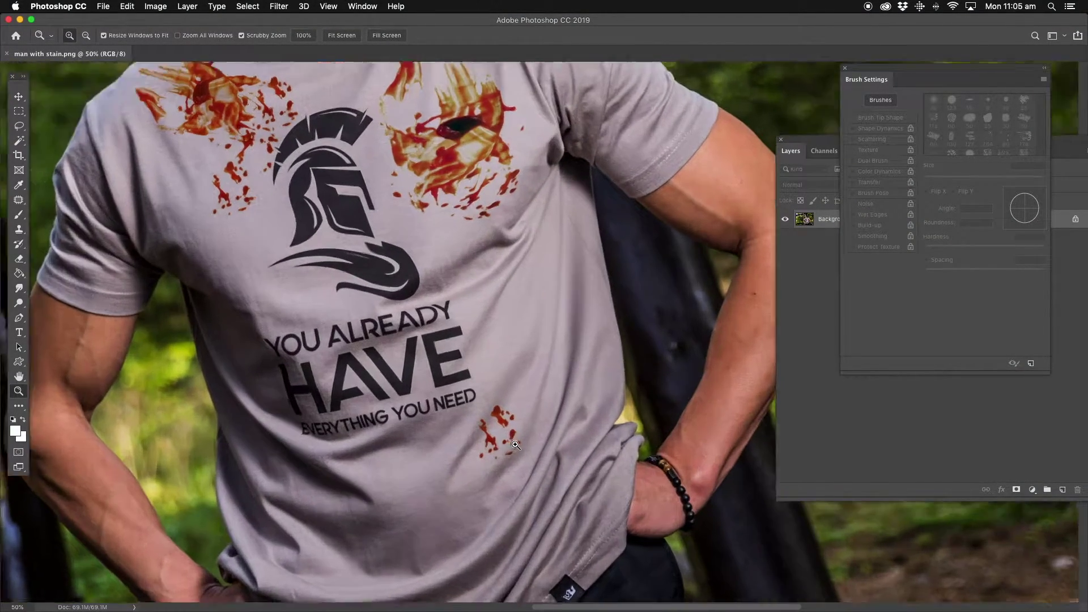
click(515, 446)
click(516, 446)
drag(484, 425, 448, 340)
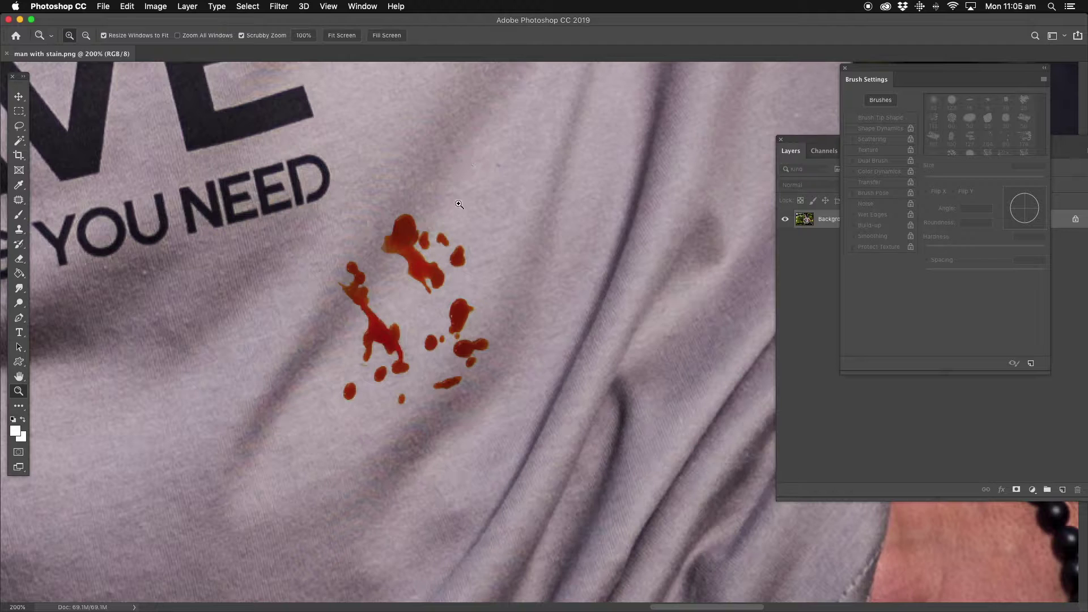
drag(454, 137, 440, 183)
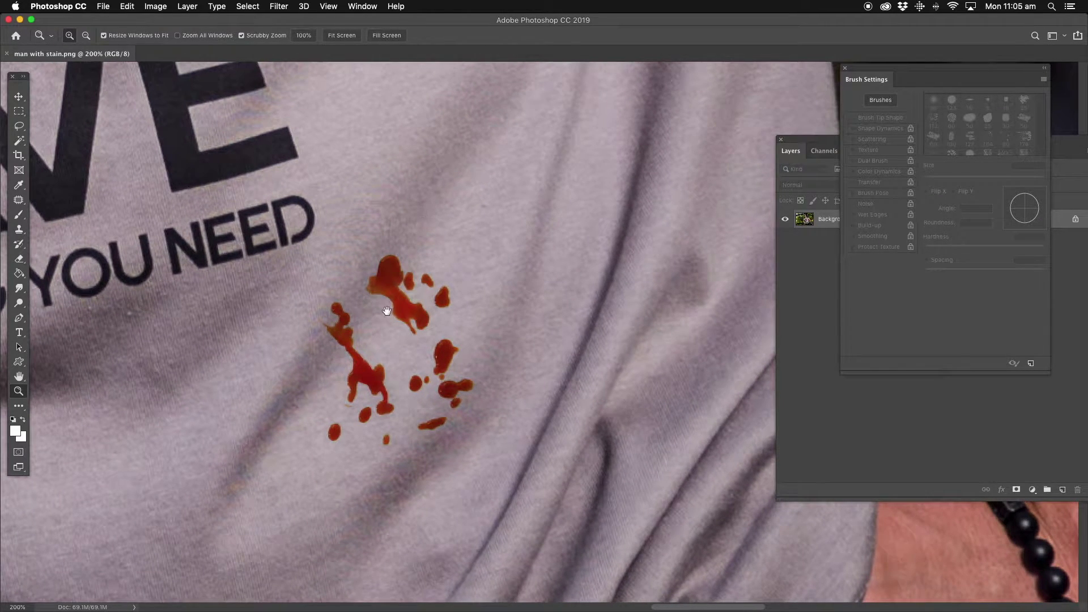
drag(387, 310, 406, 258)
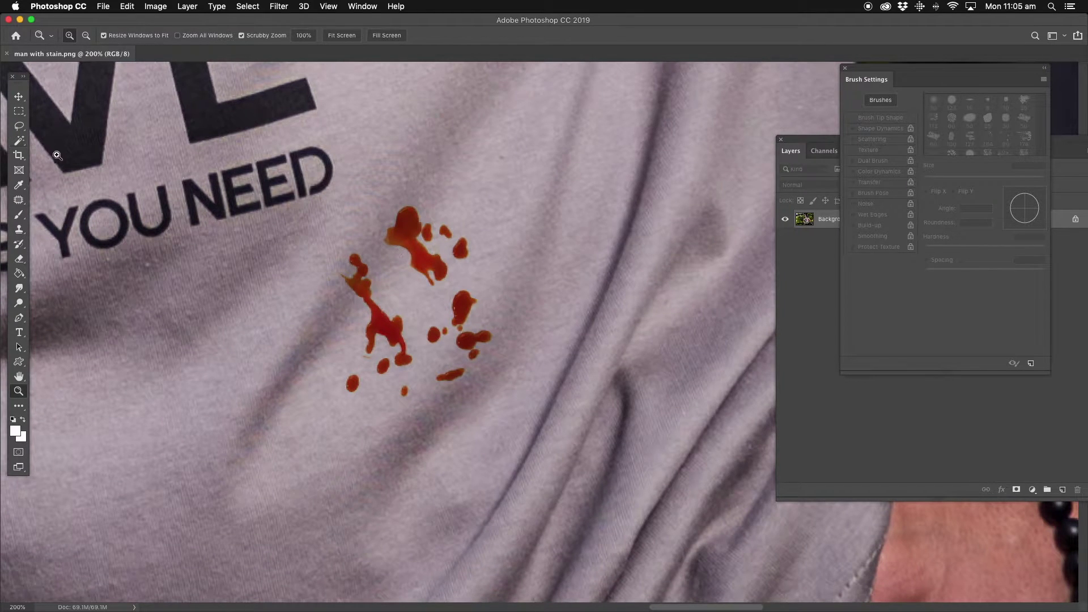
click(18, 202)
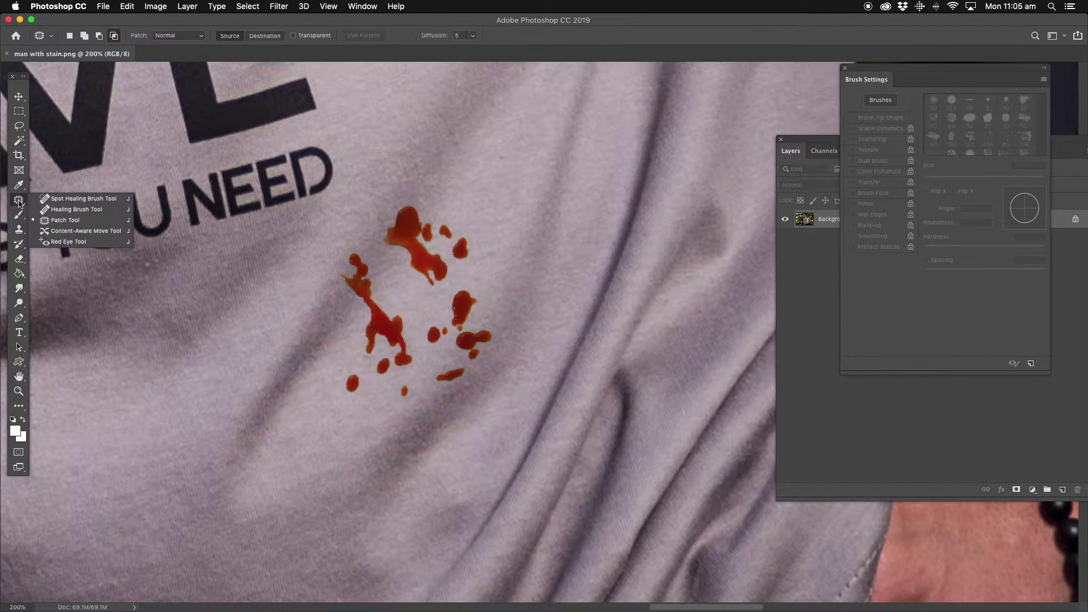
click(72, 225)
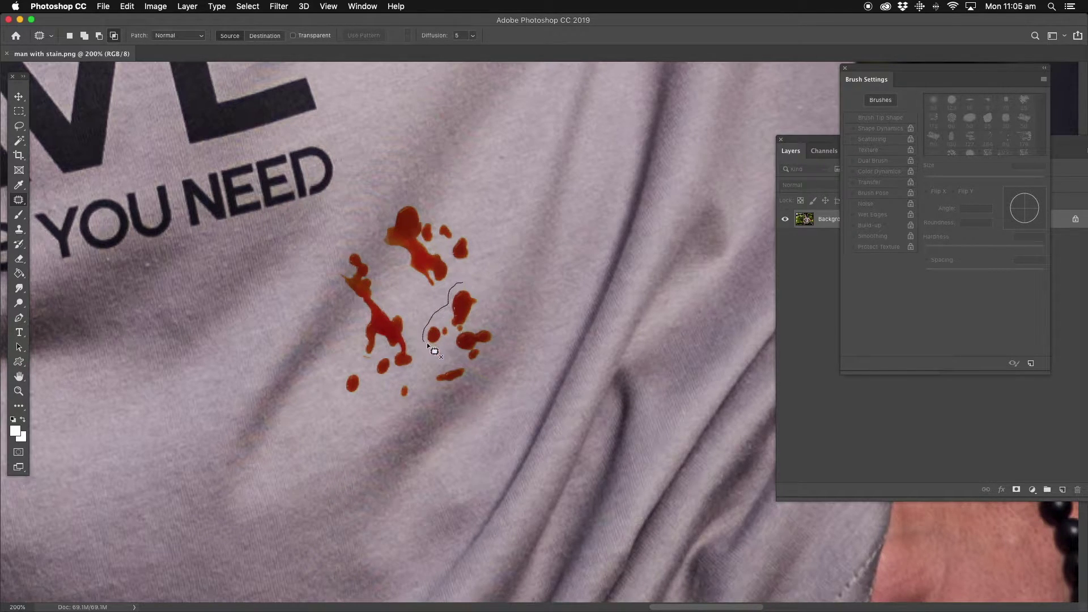
mouse_move(489, 350)
mouse_down()
mouse_move(492, 300)
mouse_move(468, 281)
mouse_up()
mouse_move(470, 332)
mouse_down()
mouse_move(523, 236)
mouse_move(398, 419)
mouse_move(354, 452)
mouse_up()
key(super+d)
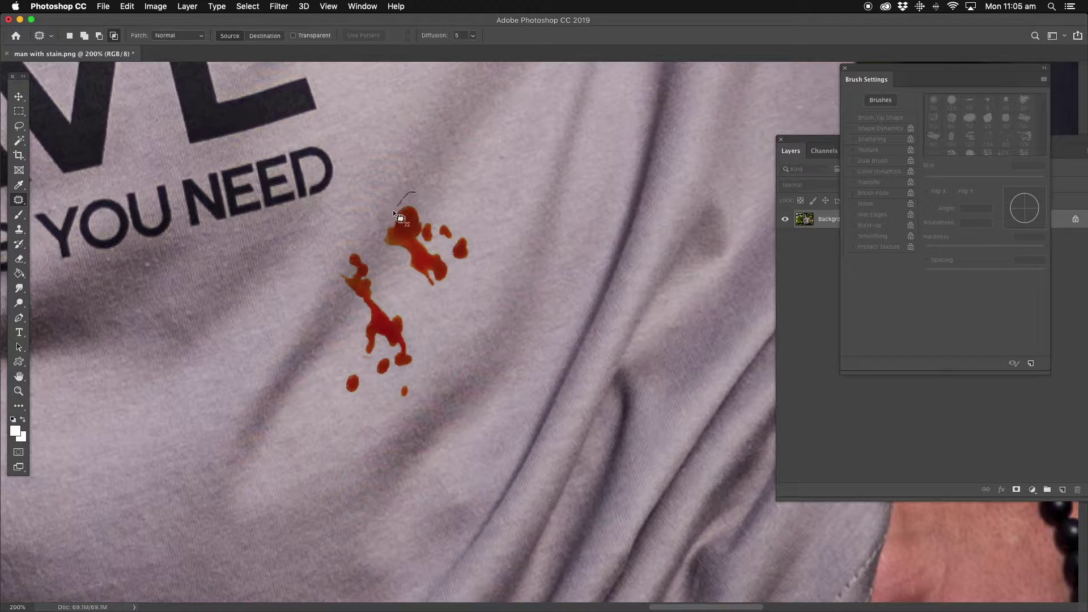
- Patch out the upper group of splatters in the small stain with clean fabric above it
mouse_move(384, 253)
mouse_down()
mouse_move(470, 279)
mouse_move(414, 192)
mouse_up()
drag(438, 241, 480, 172)
key(super+d)
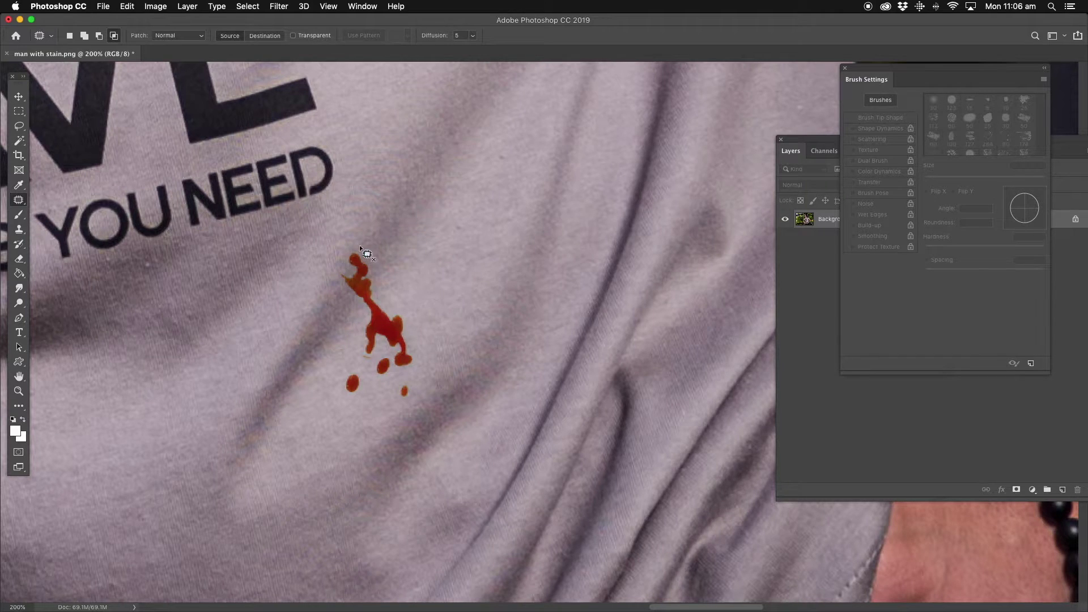
- Patch out the remaining long splatter and its drops, and retouch the fabric around the top of the repair
drag(352, 325, 332, 387)
drag(402, 280, 463, 196)
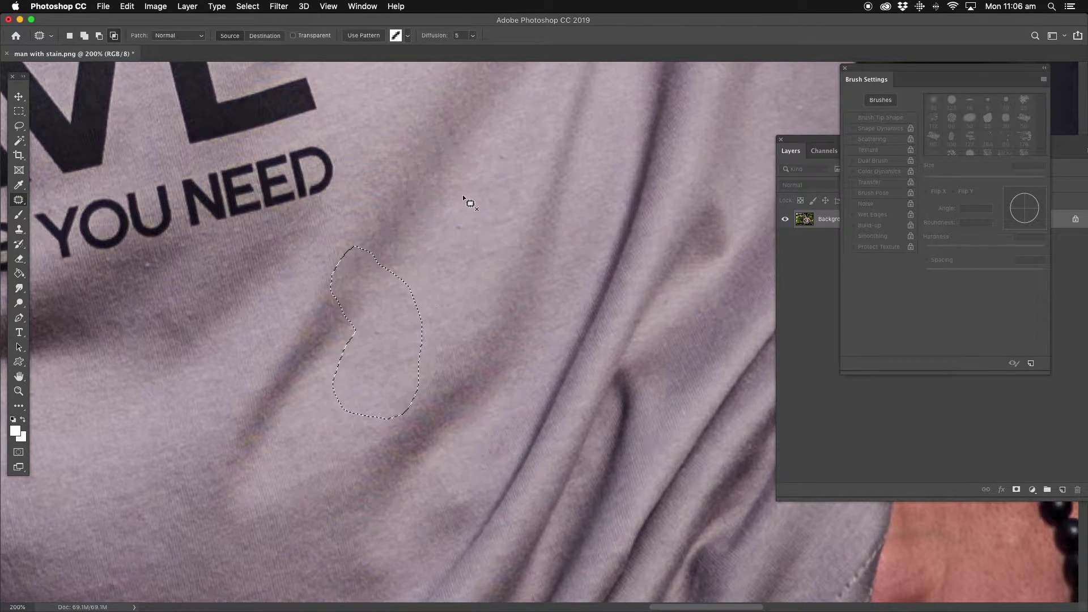
click(441, 234)
mouse_move(360, 237)
mouse_down()
mouse_move(314, 318)
mouse_move(351, 331)
mouse_move(403, 238)
mouse_up()
drag(383, 273, 438, 181)
click(464, 245)
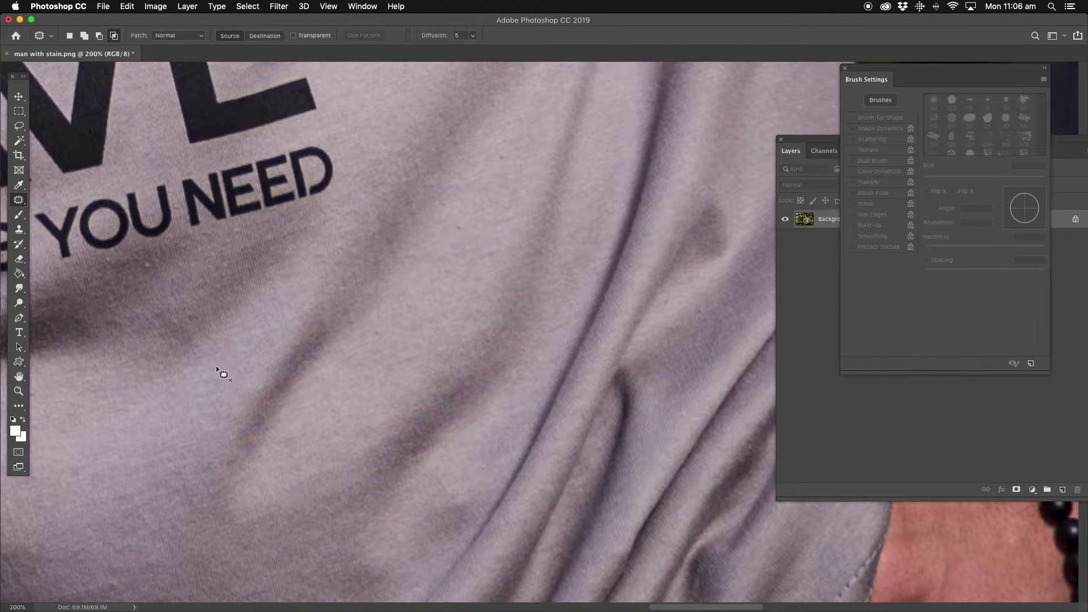
- Patch out the tip of the orange smear nearest the shoulder in the chest stain, sampling clean fabric below it
click(19, 391)
alt+click(429, 305)
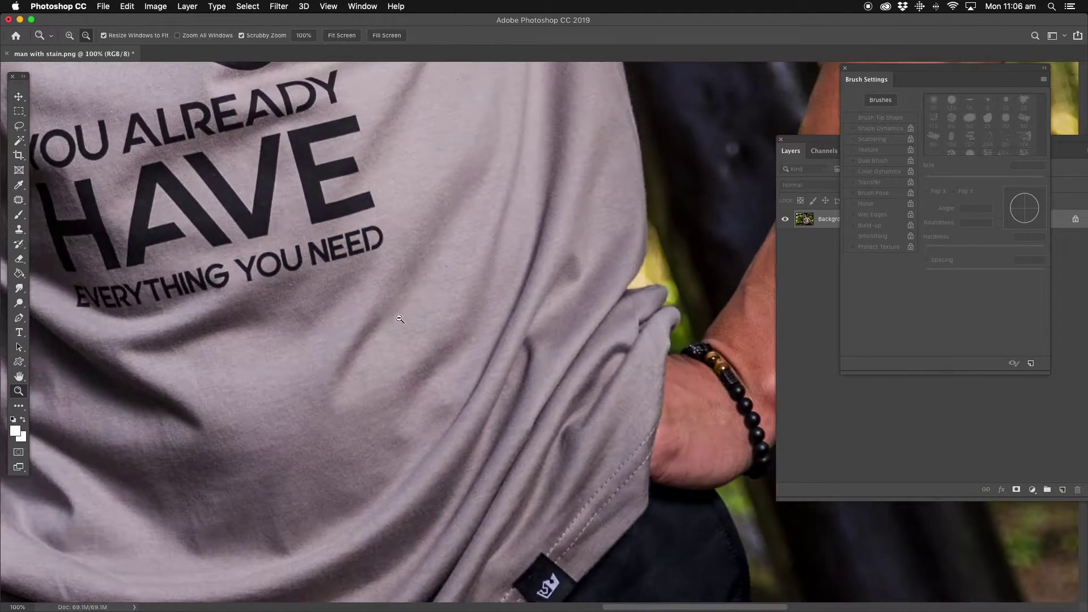
alt+click(329, 340)
drag(279, 219, 425, 465)
drag(258, 178, 270, 222)
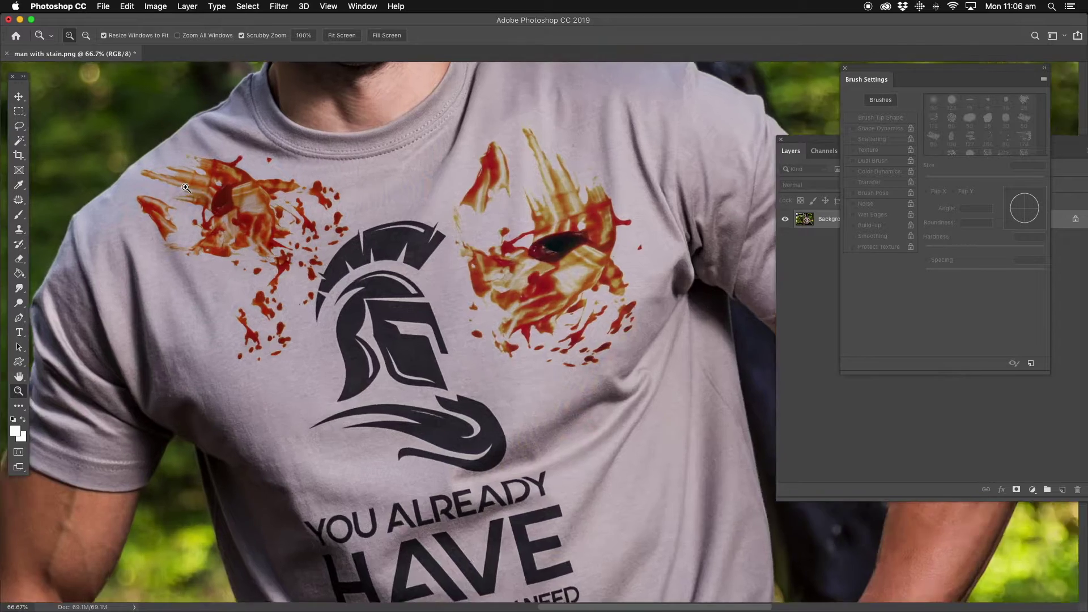
click(189, 189)
click(189, 189)
drag(191, 190, 217, 200)
click(19, 200)
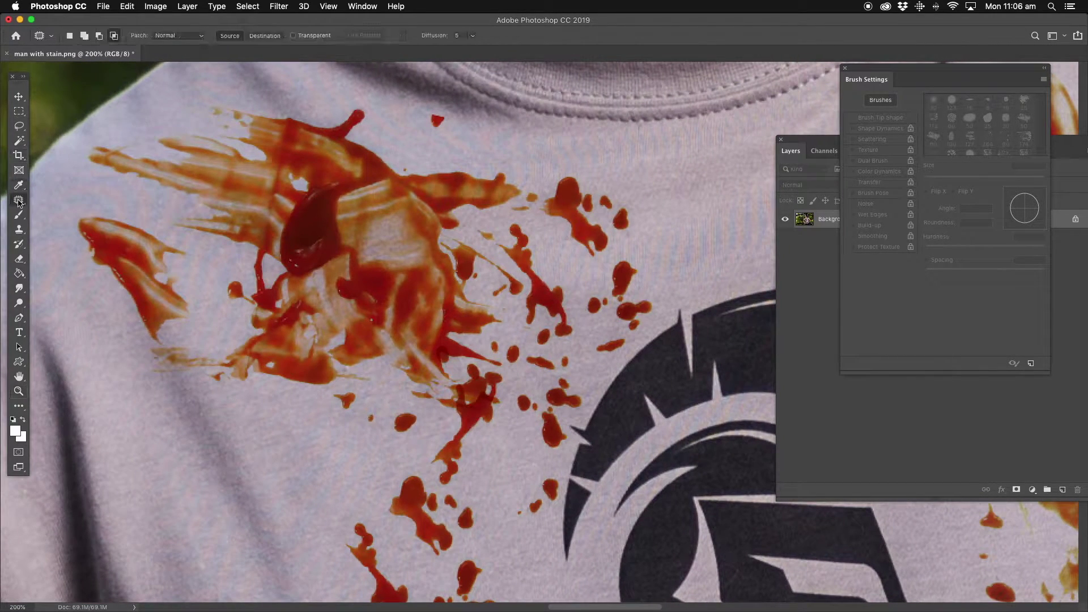
mouse_move(126, 140)
mouse_down()
mouse_move(74, 163)
mouse_move(182, 175)
mouse_move(128, 142)
mouse_up()
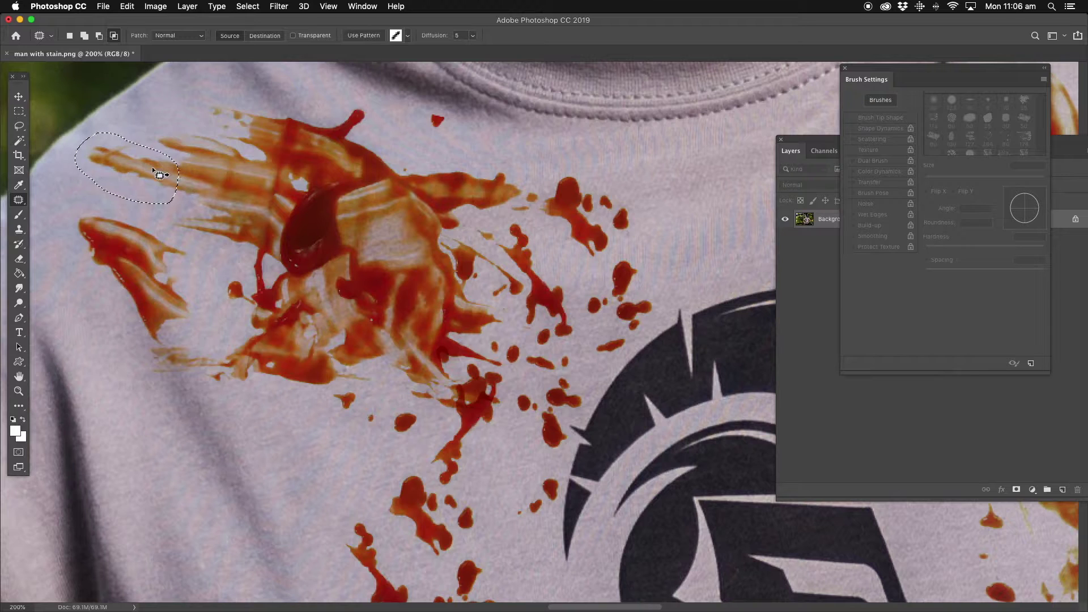
mouse_move(137, 191)
mouse_down()
mouse_move(195, 107)
mouse_move(165, 218)
mouse_move(206, 450)
mouse_move(168, 477)
mouse_up()
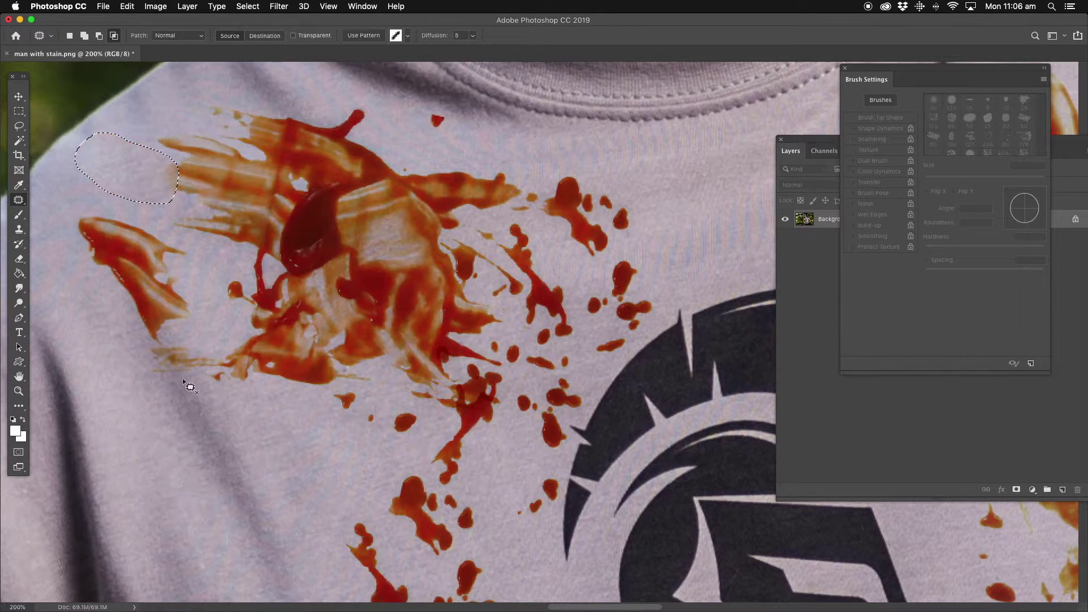
key(super+d)
- Patch out the separate smear below the removed tip with clean fabric and retouch the area just beneath it
mouse_move(75, 255)
mouse_down()
mouse_move(125, 342)
mouse_move(137, 347)
mouse_move(181, 321)
mouse_up()
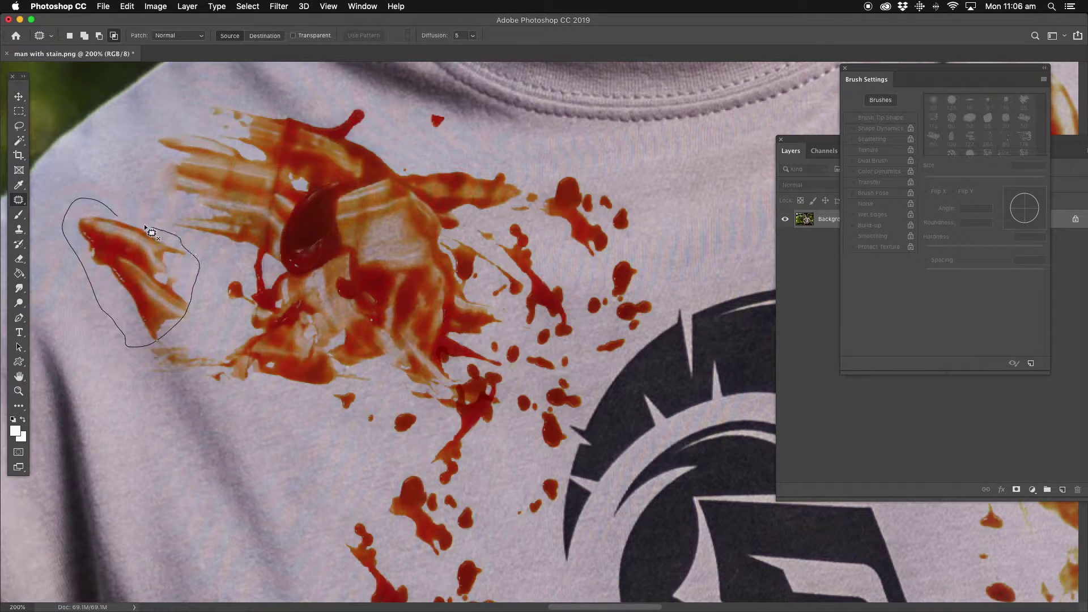
drag(150, 233, 135, 219)
mouse_move(131, 261)
mouse_down()
mouse_move(150, 483)
mouse_move(314, 468)
mouse_move(296, 436)
mouse_up()
key(super+d)
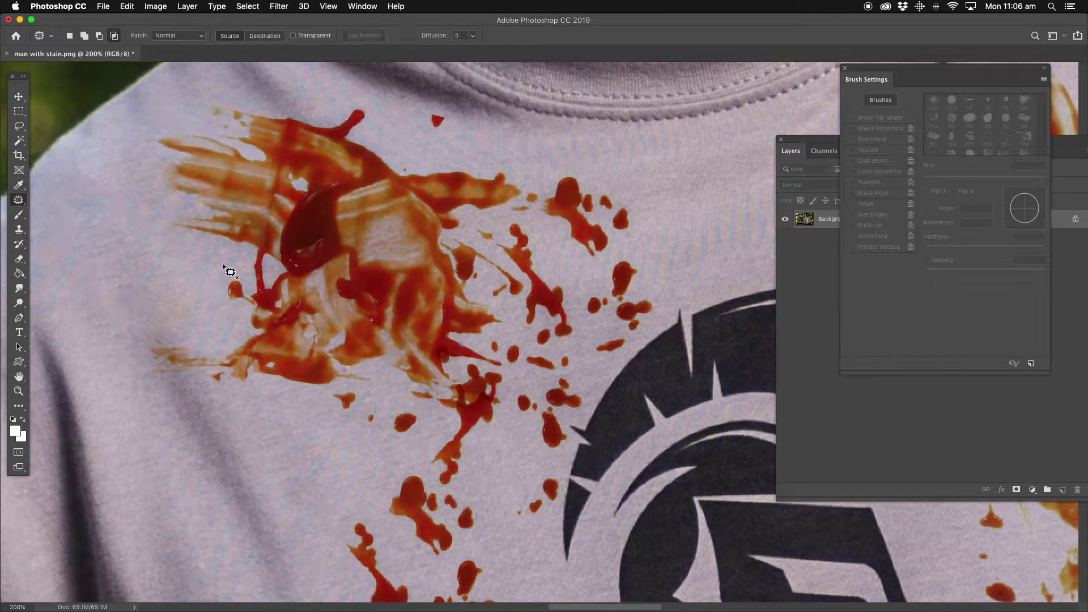
mouse_move(196, 304)
mouse_down()
mouse_move(158, 311)
mouse_move(198, 309)
mouse_move(283, 441)
mouse_up()
key(super+d)
- Patch out the faint orange streak at the lower shoulder-side edge of the chest stain
drag(247, 156, 228, 180)
mouse_move(187, 360)
mouse_down()
mouse_move(165, 351)
mouse_move(120, 369)
mouse_move(162, 412)
mouse_move(203, 407)
mouse_move(204, 389)
mouse_move(187, 358)
mouse_up()
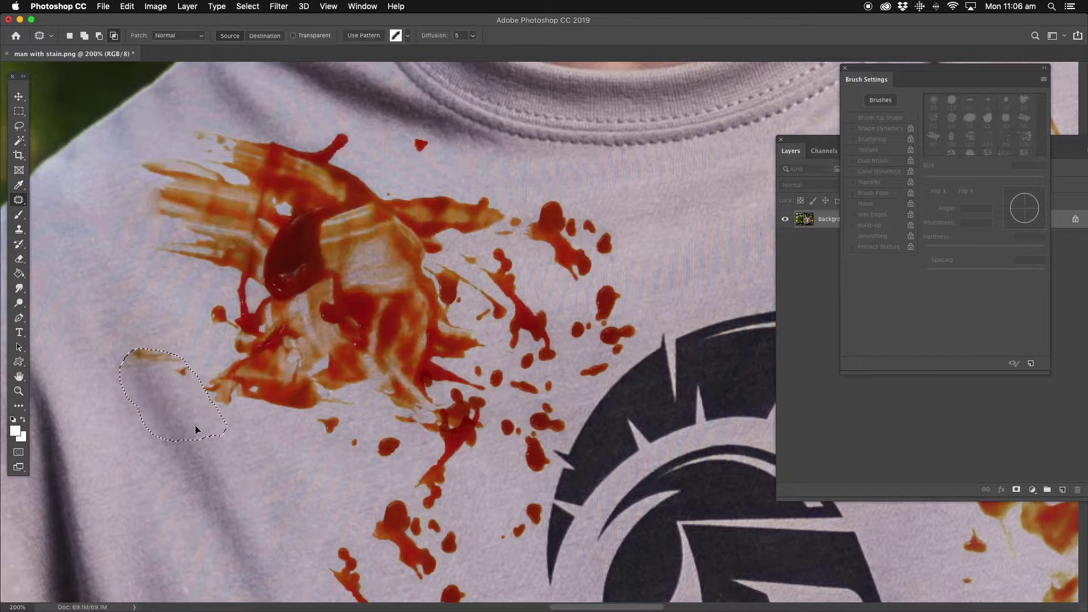
click(238, 443)
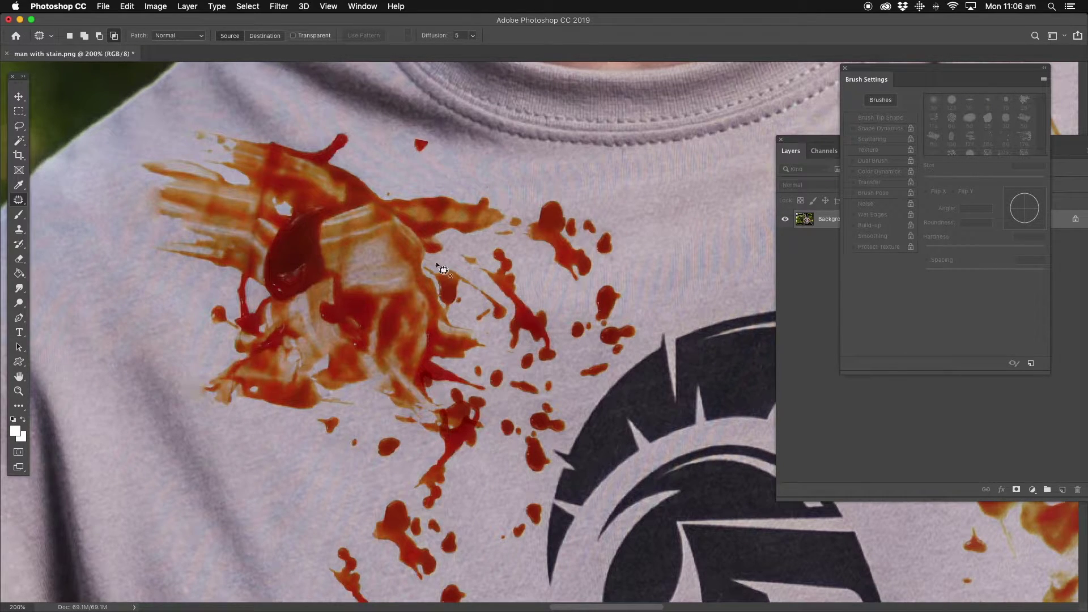
scroll(439, 266, right, 5)
scroll(439, 266, up, 1)
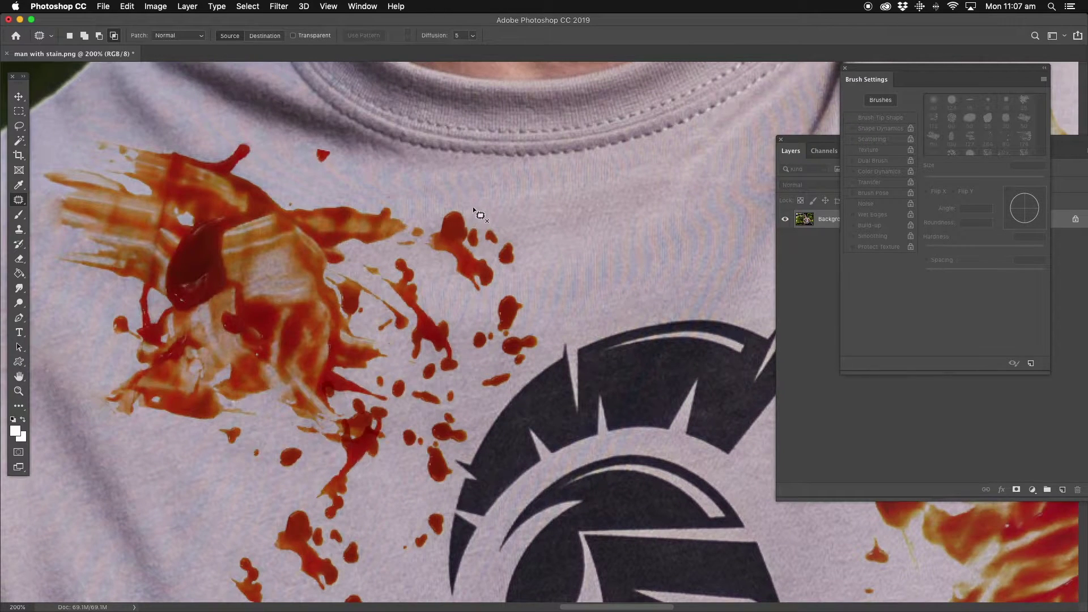
mouse_move(432, 224)
mouse_down()
mouse_move(446, 294)
mouse_move(473, 301)
mouse_move(494, 287)
mouse_up()
mouse_move(505, 221)
mouse_down()
mouse_move(543, 265)
mouse_move(519, 287)
mouse_move(476, 317)
mouse_move(438, 298)
mouse_move(414, 258)
mouse_up()
key(super+d)
- Lasso the splatter below the collar with some surrounding fabric, copy it to a new layer, and hide the Background layer
drag(19, 126, 62, 123)
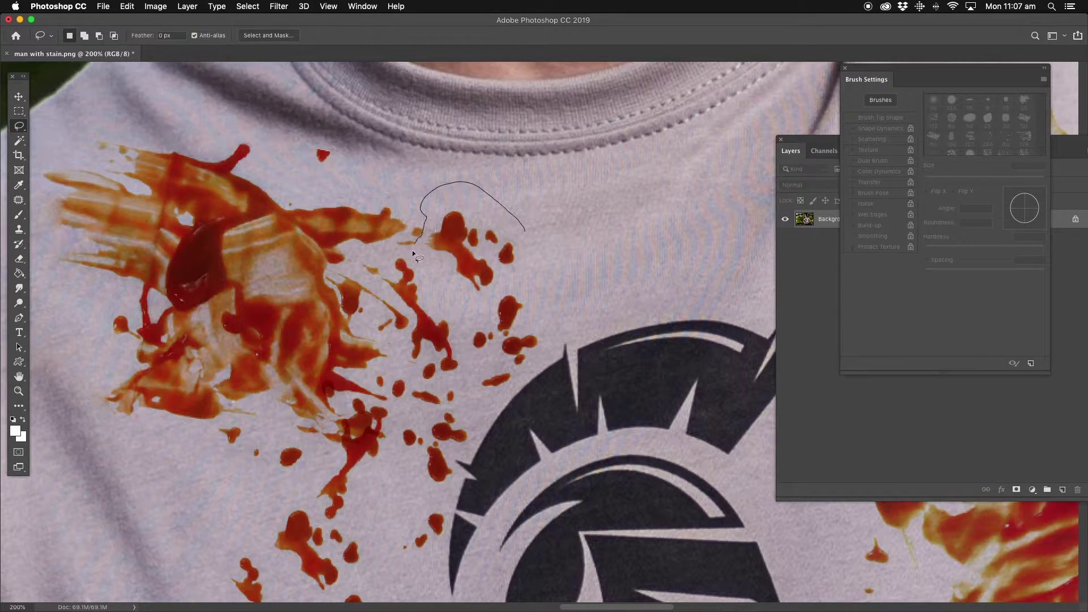
mouse_move(413, 253)
mouse_down()
mouse_move(446, 306)
mouse_move(466, 317)
mouse_move(547, 271)
mouse_up()
key(super+j)
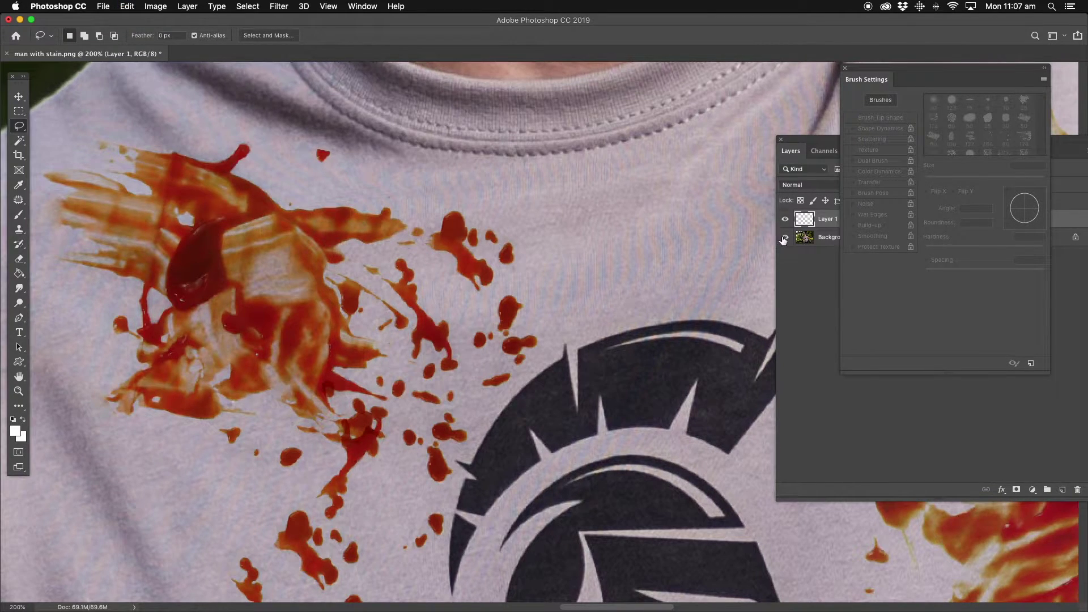
click(785, 237)
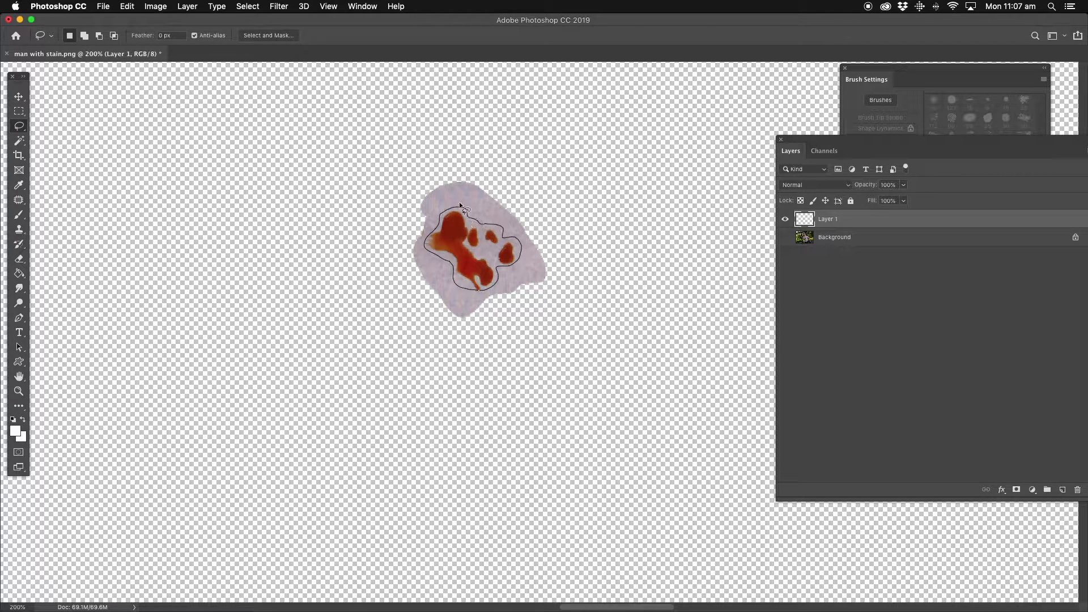
- Lasso tightly around the red splatter on Layer 1, fill it with Content-Aware at 100% opacity, and deselect
drag(459, 202, 460, 204)
click(127, 7)
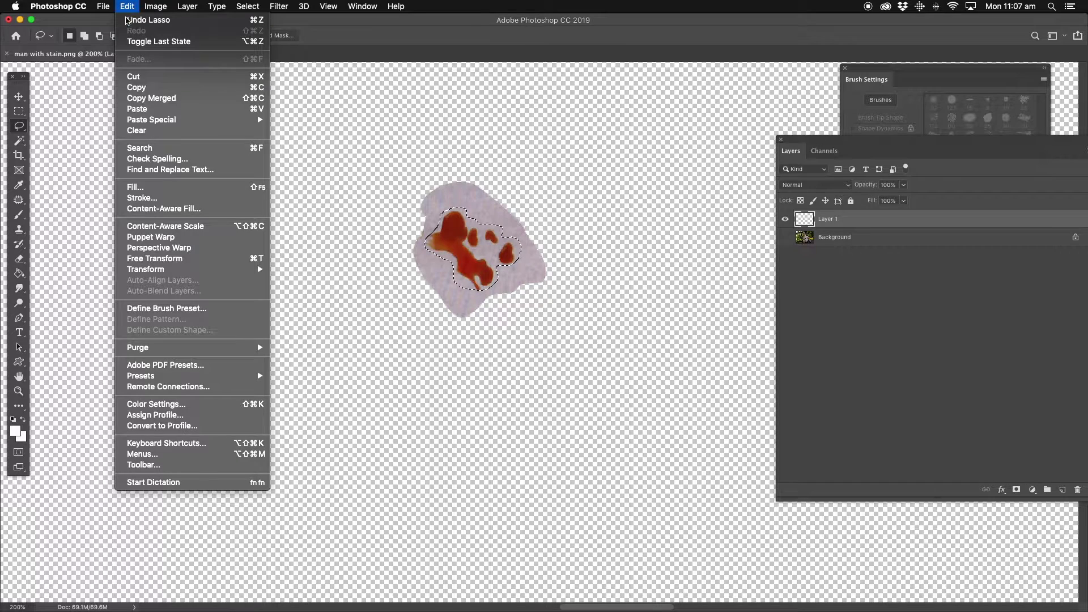
click(139, 188)
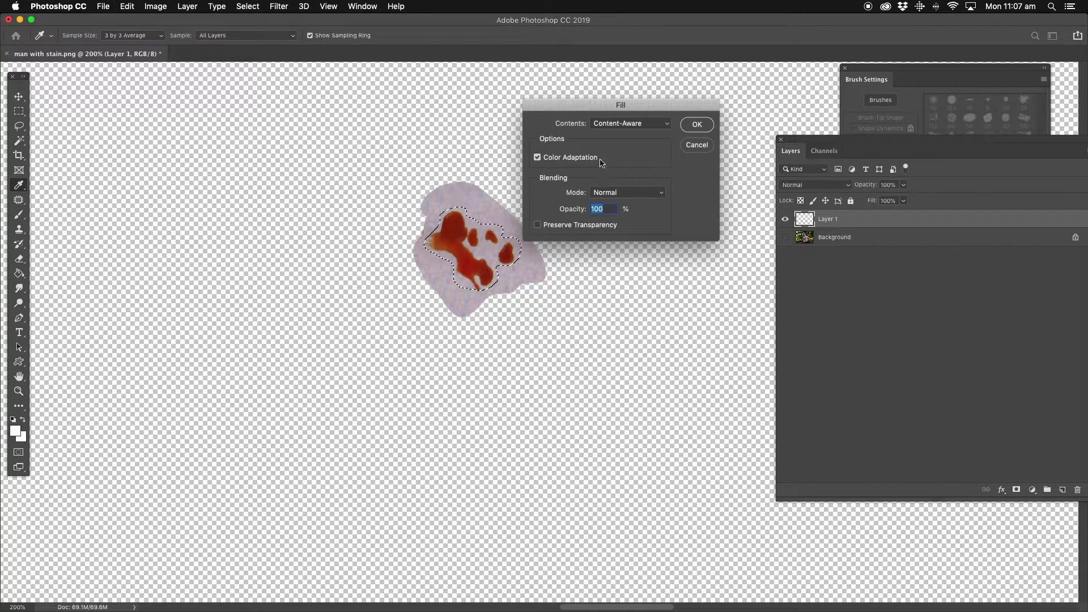
click(697, 125)
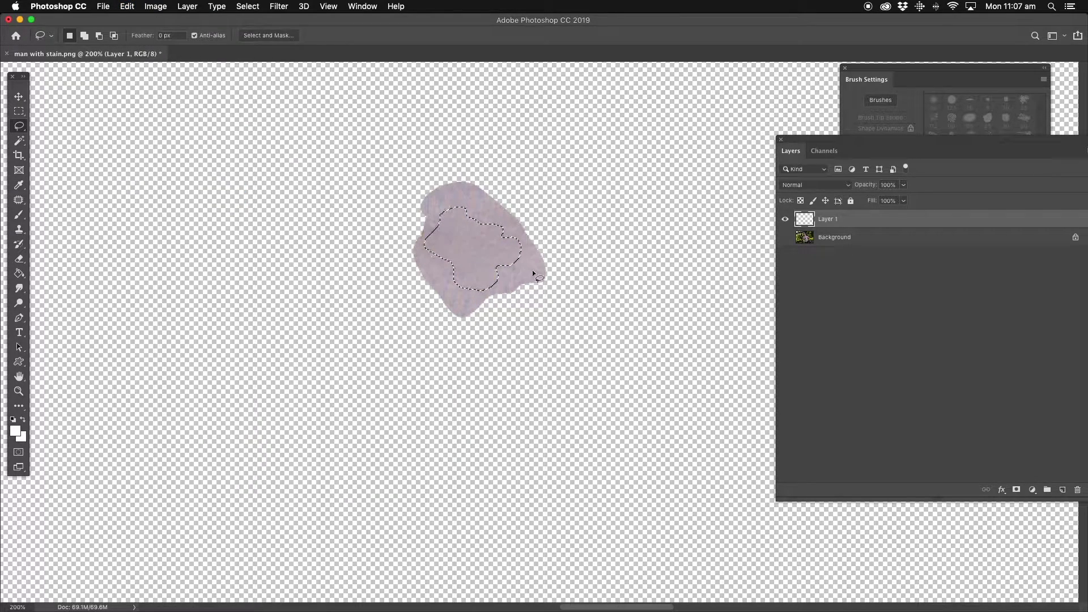
key(ctrl+d)
- Show the Background layer again and flatten the image
click(785, 238)
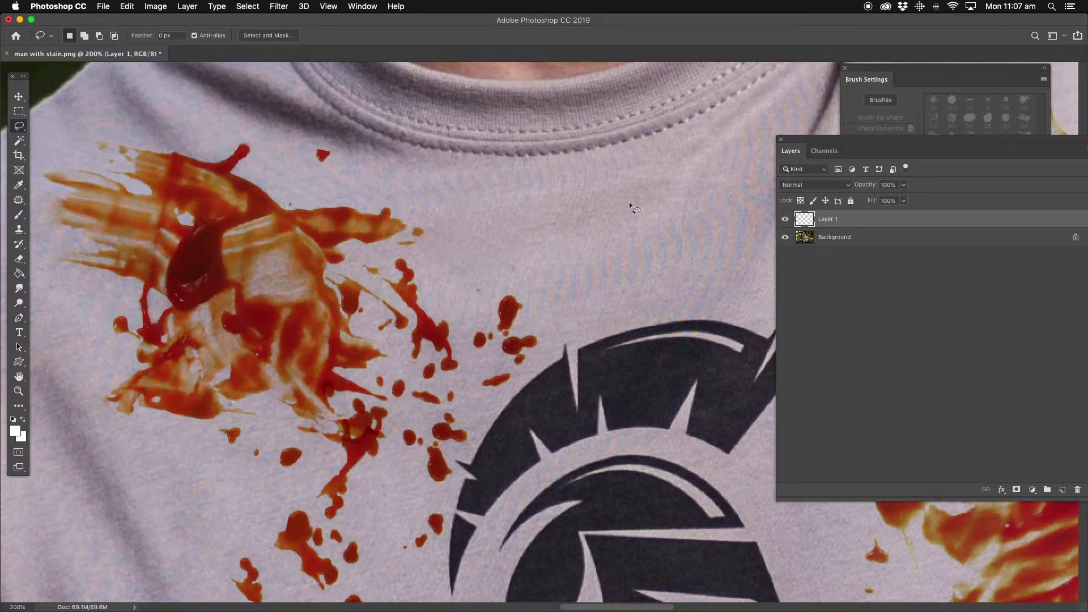
click(187, 7)
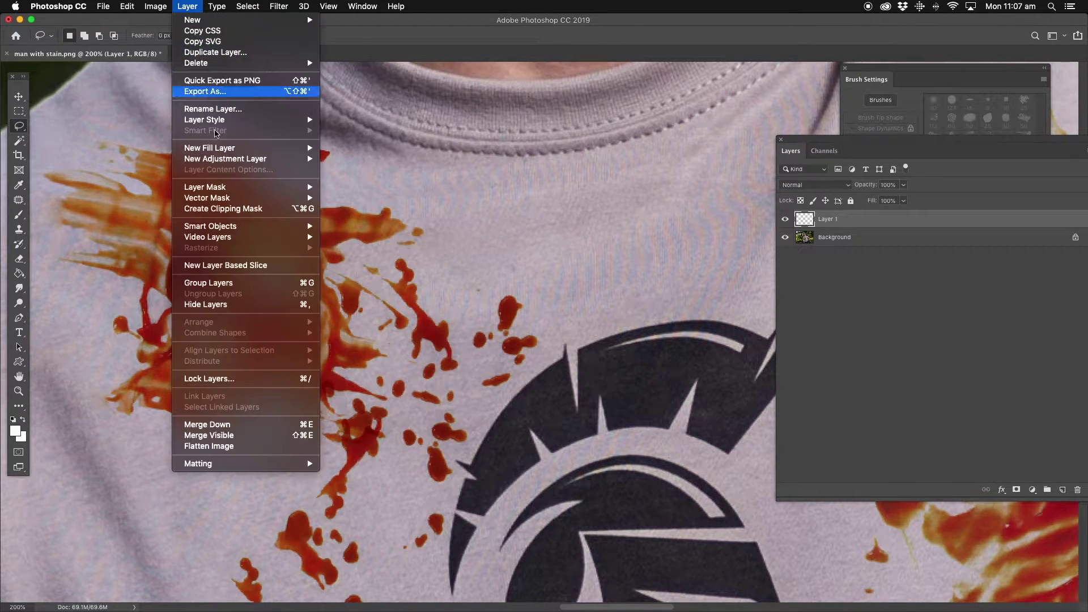
click(219, 444)
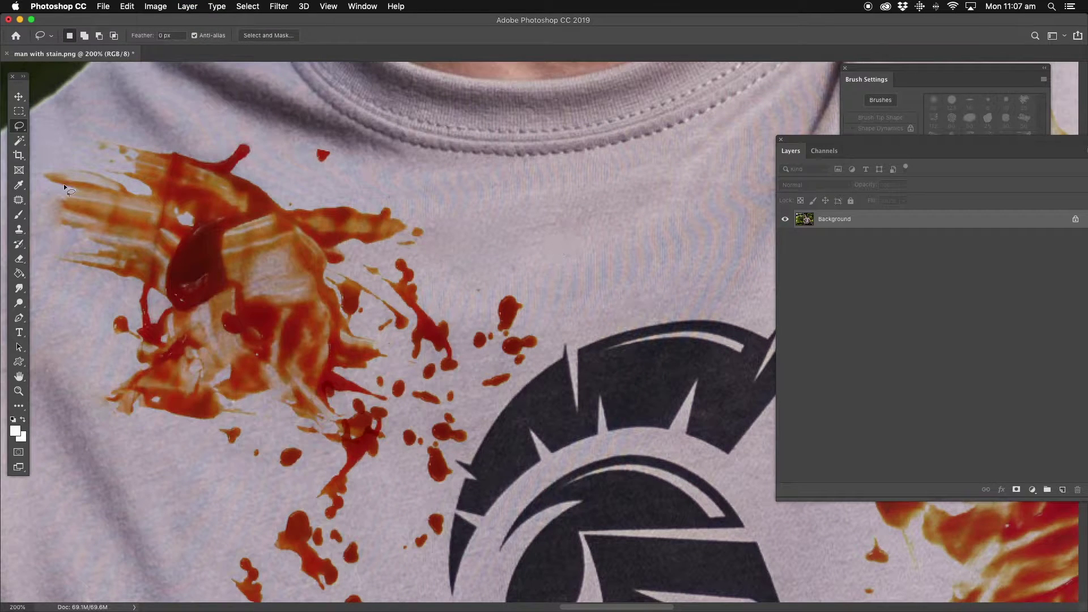
click(19, 200)
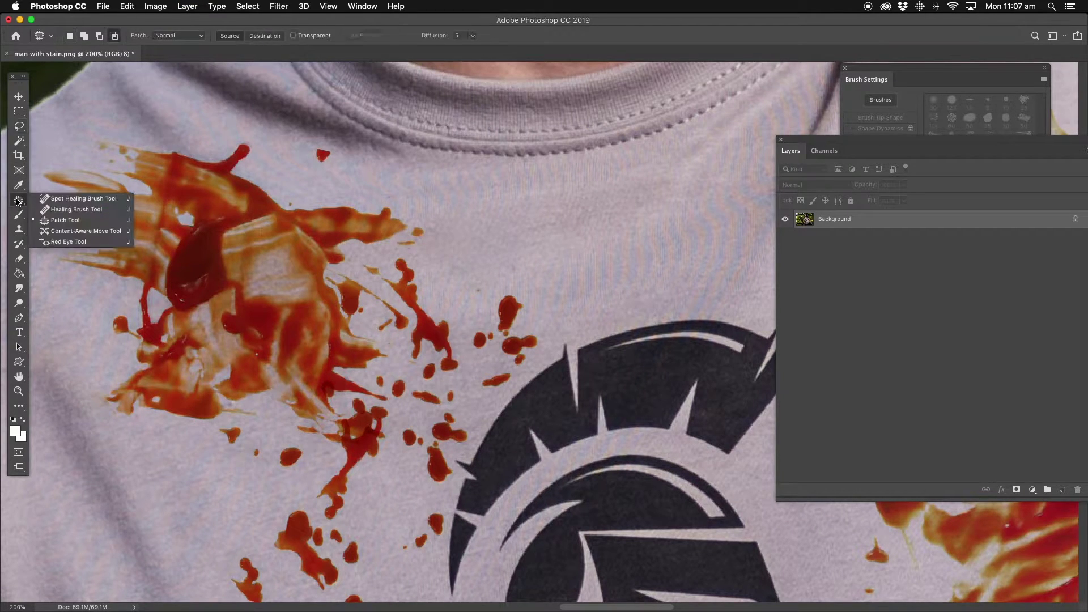
click(64, 220)
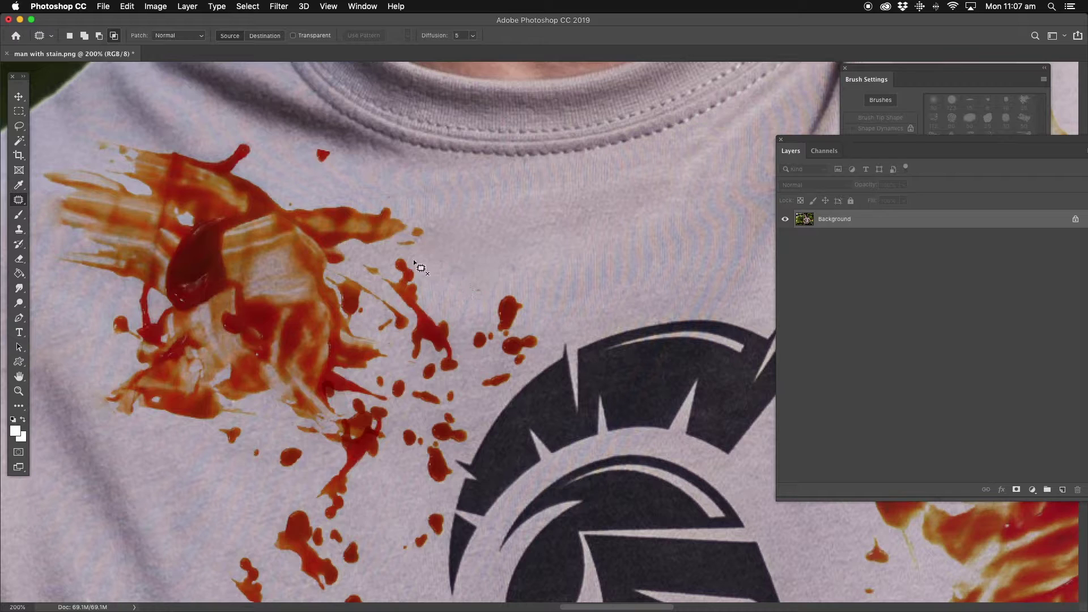
mouse_move(409, 255)
mouse_down()
mouse_move(363, 282)
mouse_move(377, 331)
mouse_move(416, 359)
mouse_up()
drag(418, 258, 412, 256)
key(l)
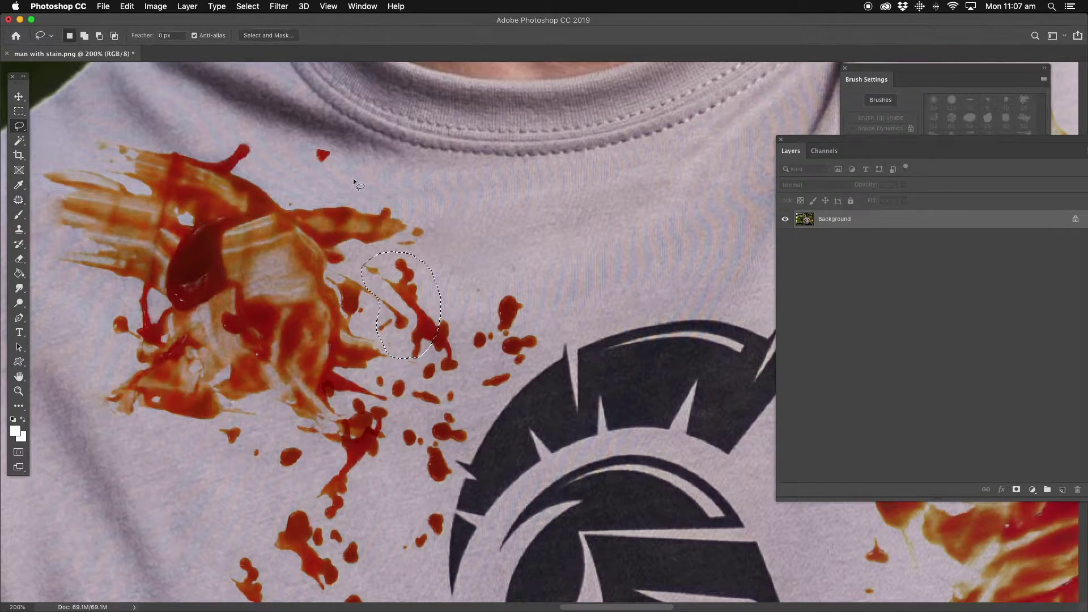
key(super+d)
- Try a Content-Aware fill at 100% opacity on the lassoed splatter beside the large chest stain, and undo it
drag(445, 324, 420, 256)
click(127, 6)
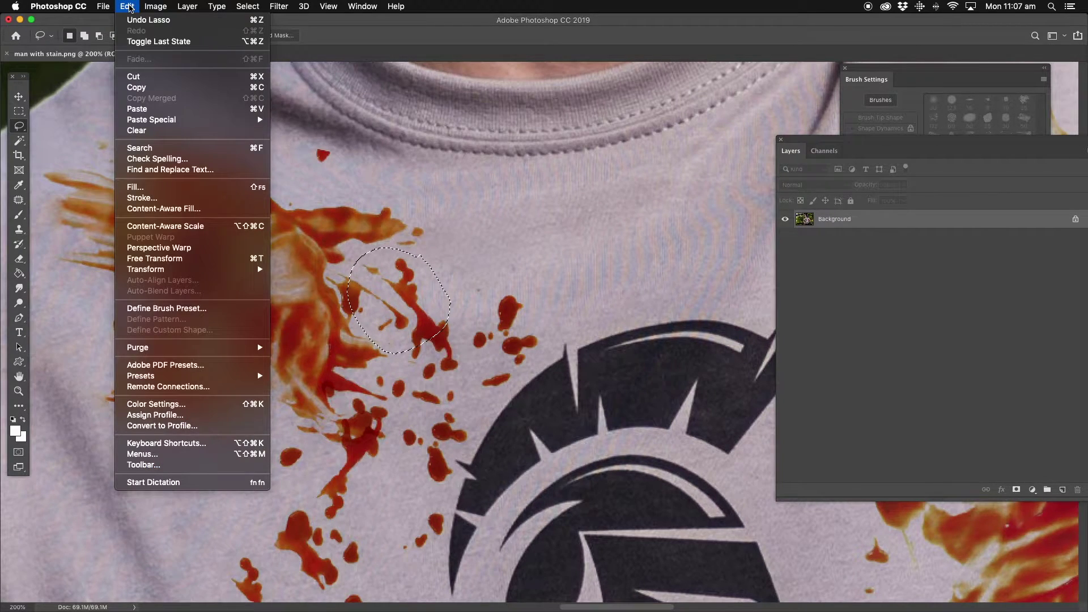
click(138, 187)
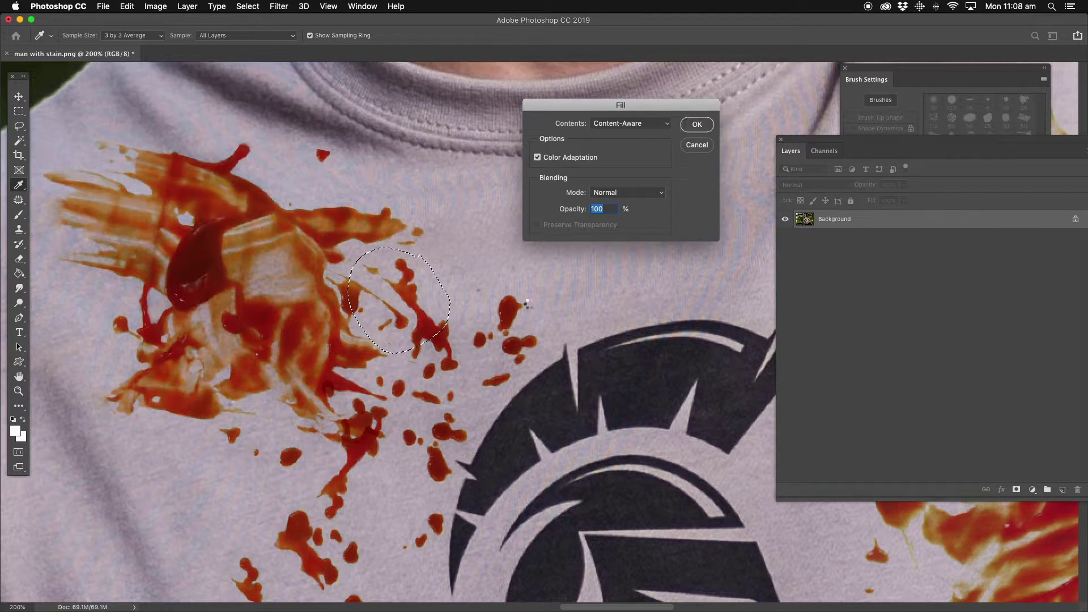
key(Return)
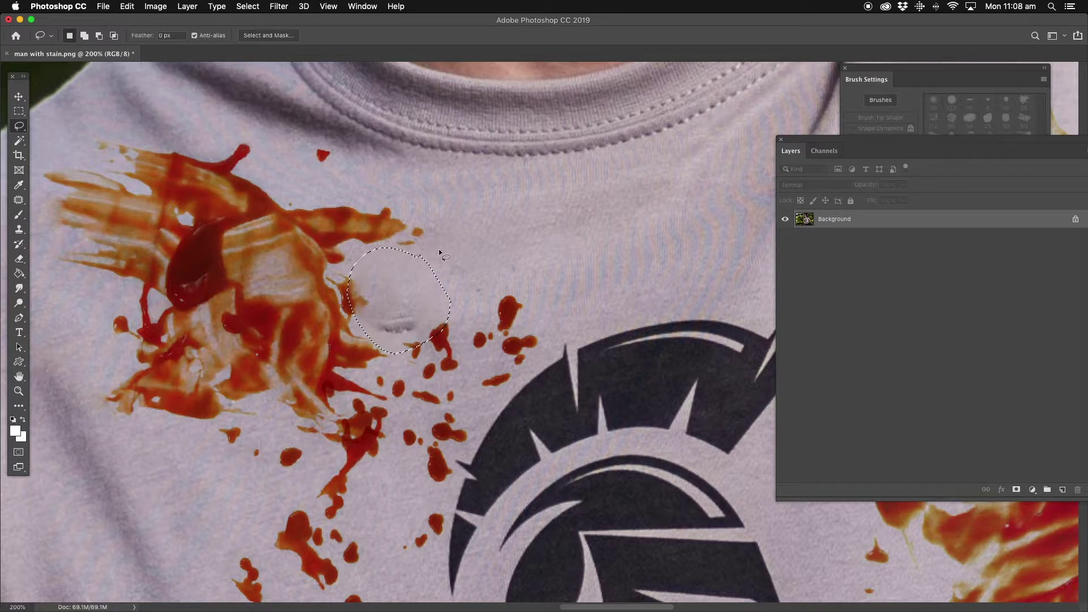
key(super+z)
key(super+z)
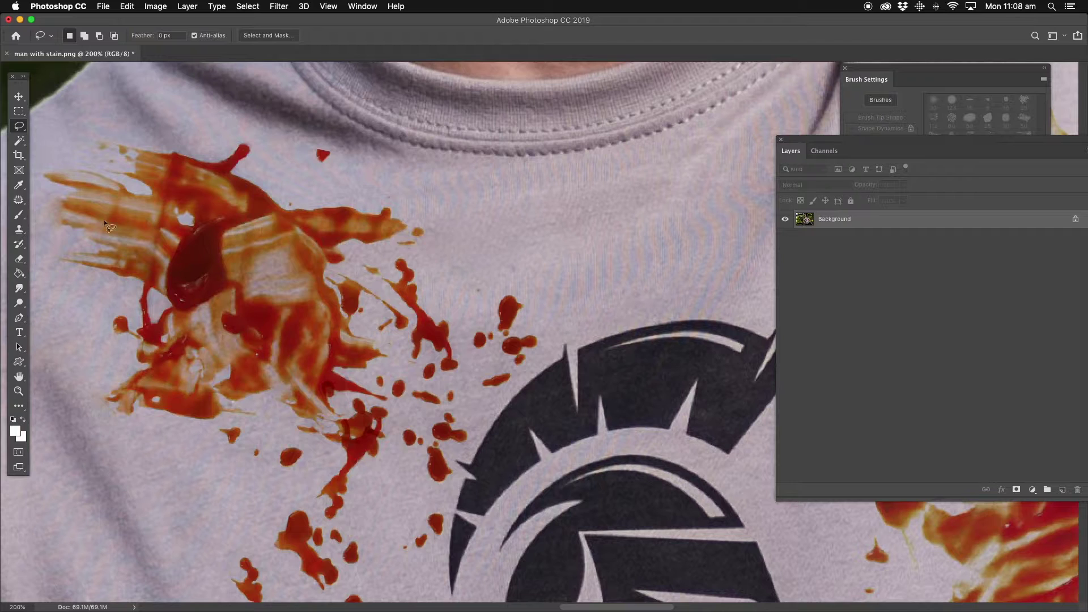
- With the Patch Tool, replace the red drops above the helmet crest and the lone drop below the collar with clean fabric
click(19, 199)
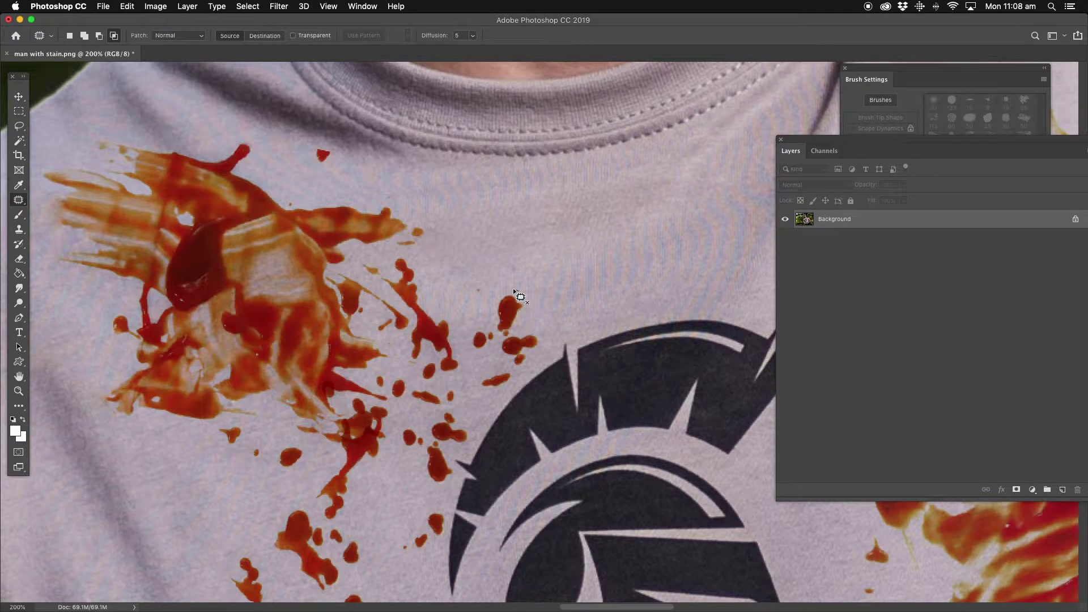
drag(506, 365, 549, 344)
click(127, 6)
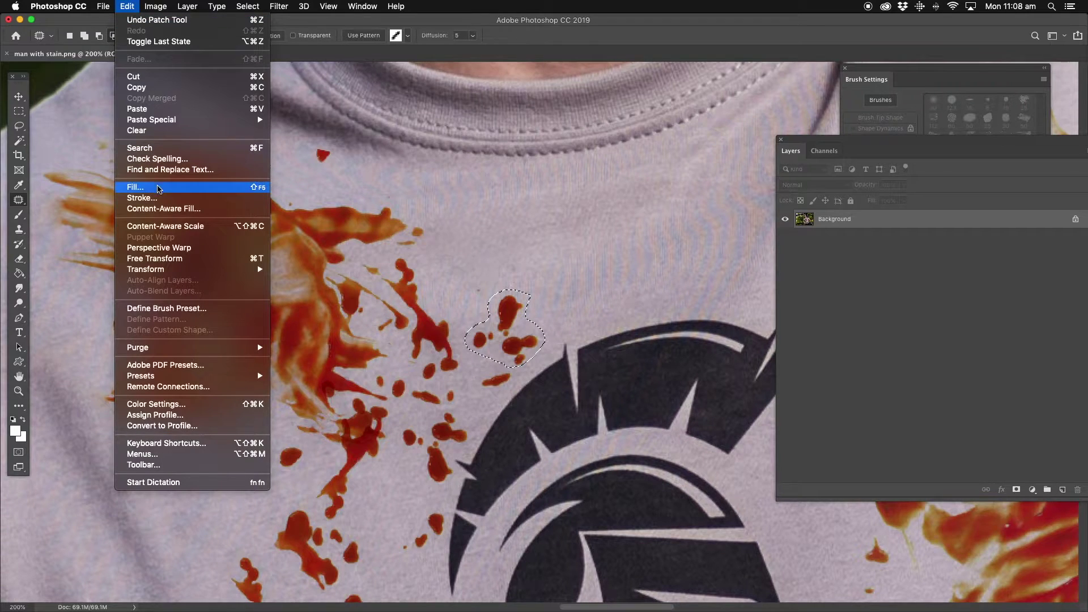
click(157, 190)
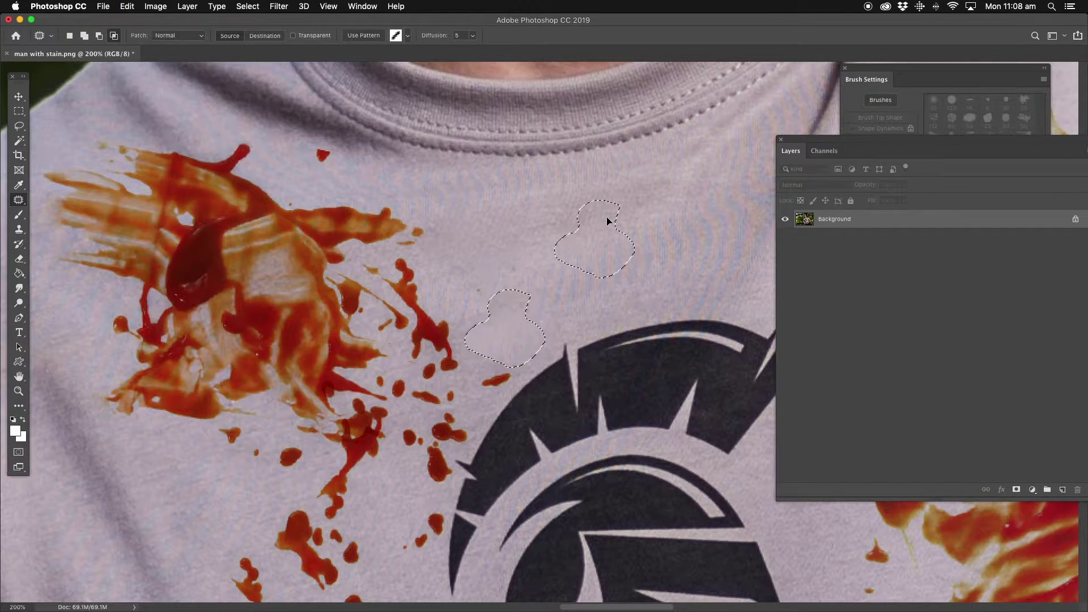
key(super+d)
mouse_move(505, 367)
mouse_down()
mouse_move(486, 394)
mouse_move(506, 367)
mouse_up()
drag(495, 379, 529, 303)
key(super+d)
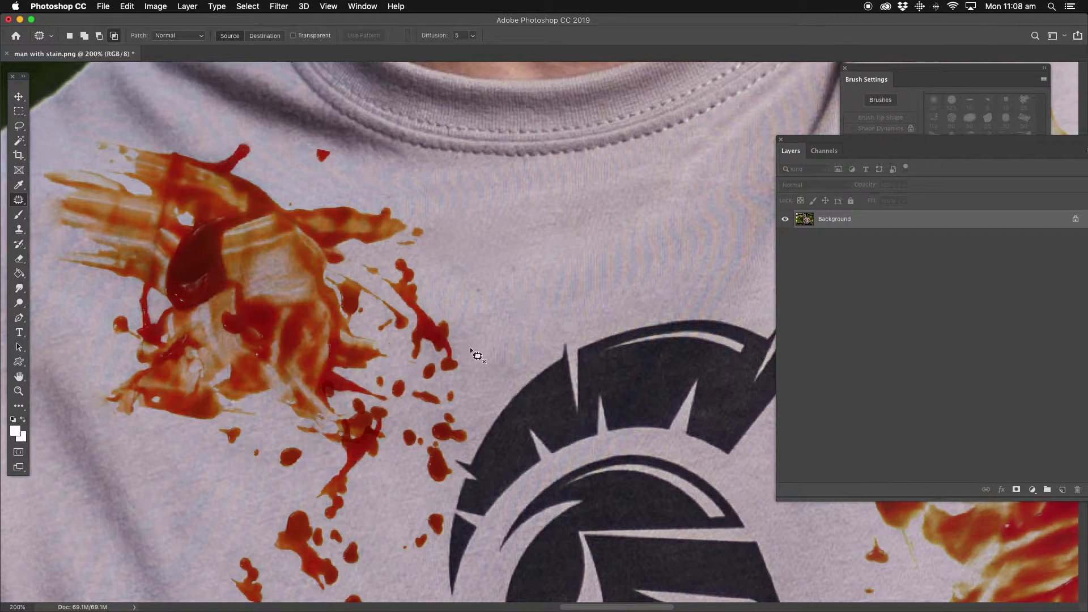
mouse_move(335, 157)
mouse_down()
mouse_move(333, 170)
mouse_move(335, 161)
mouse_move(372, 165)
mouse_up()
click(373, 167)
- Patch out the small drops beside the lower tip of the helmet crest and the large drop just above them
scroll(469, 287, down, 5)
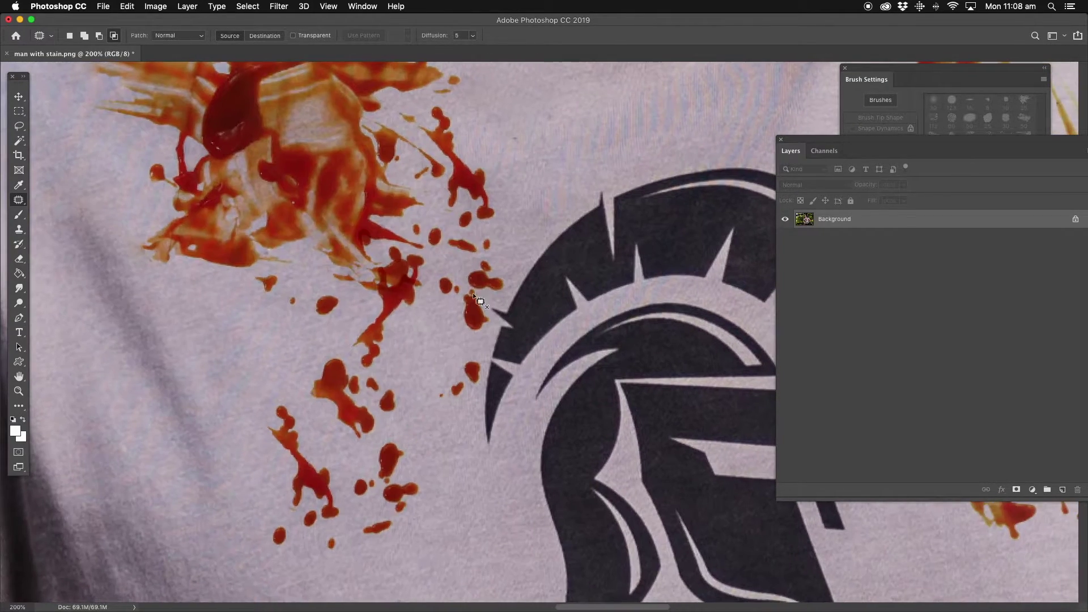
mouse_move(442, 403)
mouse_down()
mouse_move(439, 373)
mouse_move(481, 361)
mouse_up()
click(433, 345)
mouse_move(457, 315)
mouse_down()
mouse_move(464, 295)
mouse_move(489, 310)
mouse_move(450, 369)
mouse_up()
click(442, 323)
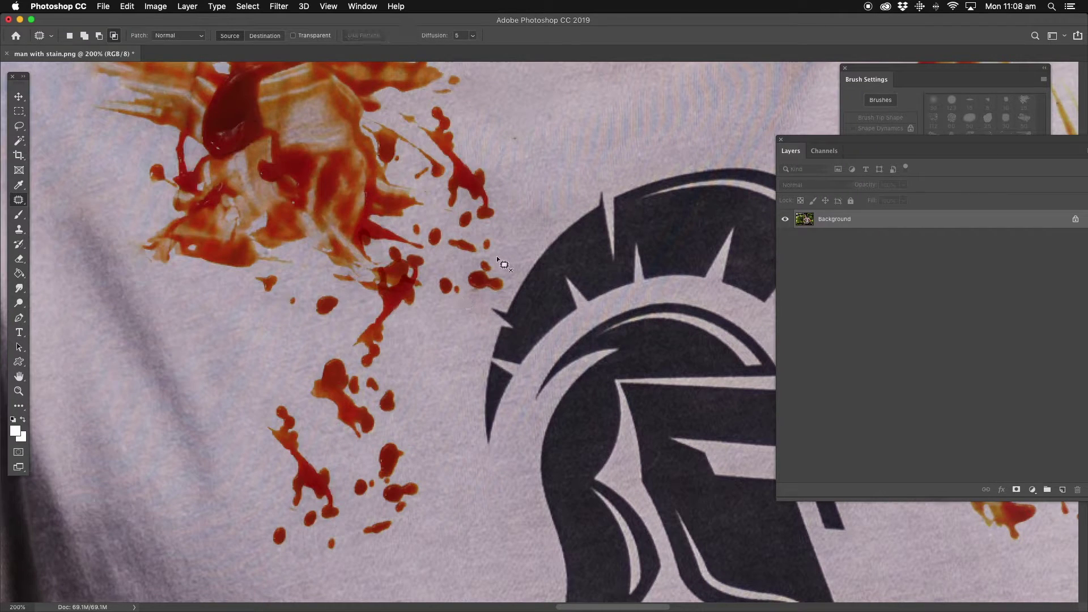
- Patch out the remaining red drops next to the upper spikes of the helmet crest using clean fabric below them
mouse_move(464, 275)
mouse_down()
mouse_move(497, 297)
mouse_move(509, 280)
mouse_move(447, 346)
mouse_up()
click(460, 304)
drag(436, 277, 456, 271)
drag(452, 289, 445, 348)
key(super+d)
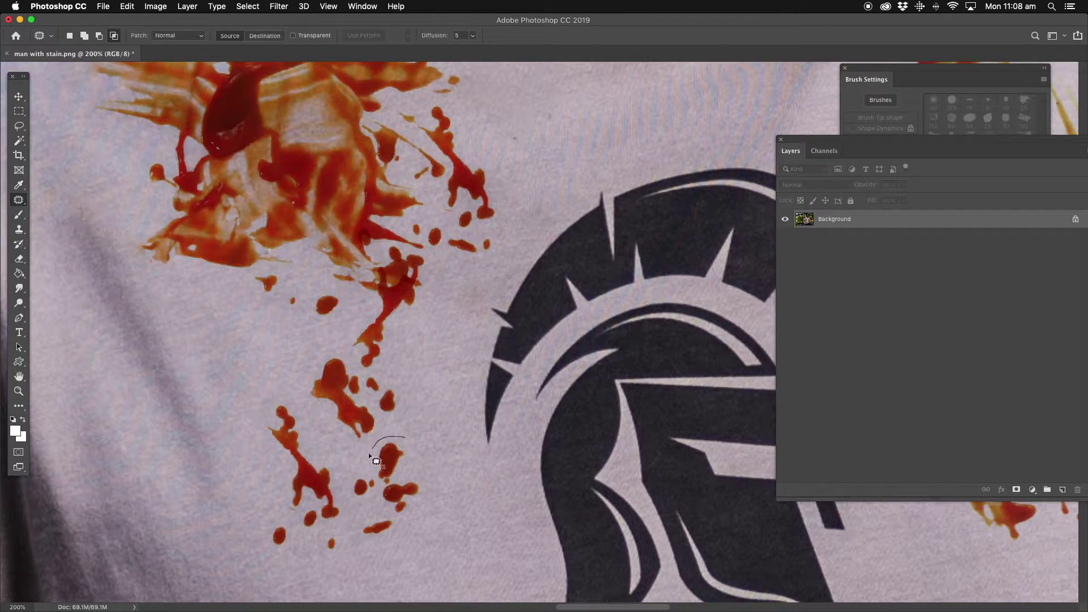
- Patch out the three lowest splatter clusters on the chest, sampling the clean fabric beside the helmet graphic
mouse_move(368, 478)
mouse_down()
mouse_move(361, 538)
mouse_move(417, 454)
mouse_move(458, 513)
mouse_up()
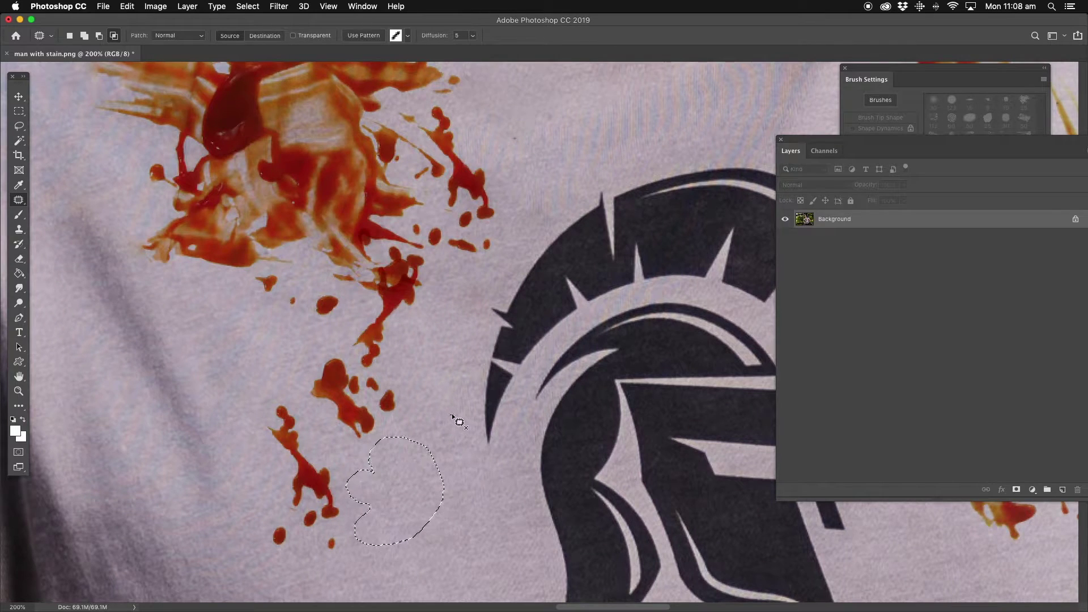
key(super+d)
mouse_move(283, 399)
mouse_down()
mouse_move(257, 451)
mouse_move(280, 490)
mouse_move(267, 548)
mouse_move(339, 559)
mouse_move(352, 510)
mouse_move(320, 439)
mouse_up()
drag(325, 483, 456, 500)
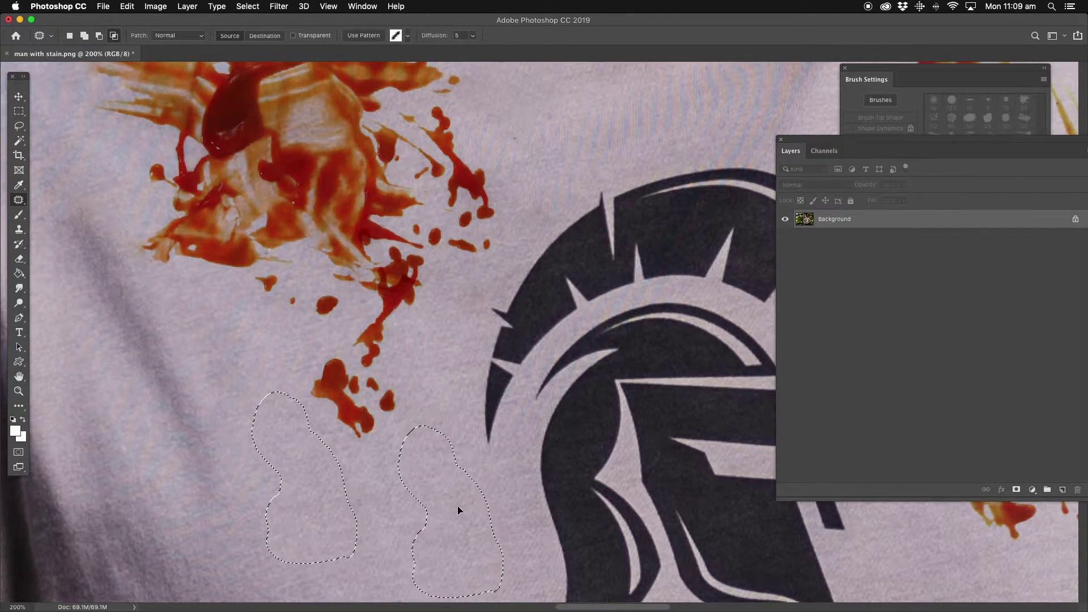
key(super+d)
mouse_move(336, 356)
mouse_down()
mouse_move(382, 461)
mouse_move(380, 374)
mouse_move(413, 503)
mouse_up()
key(super+d)
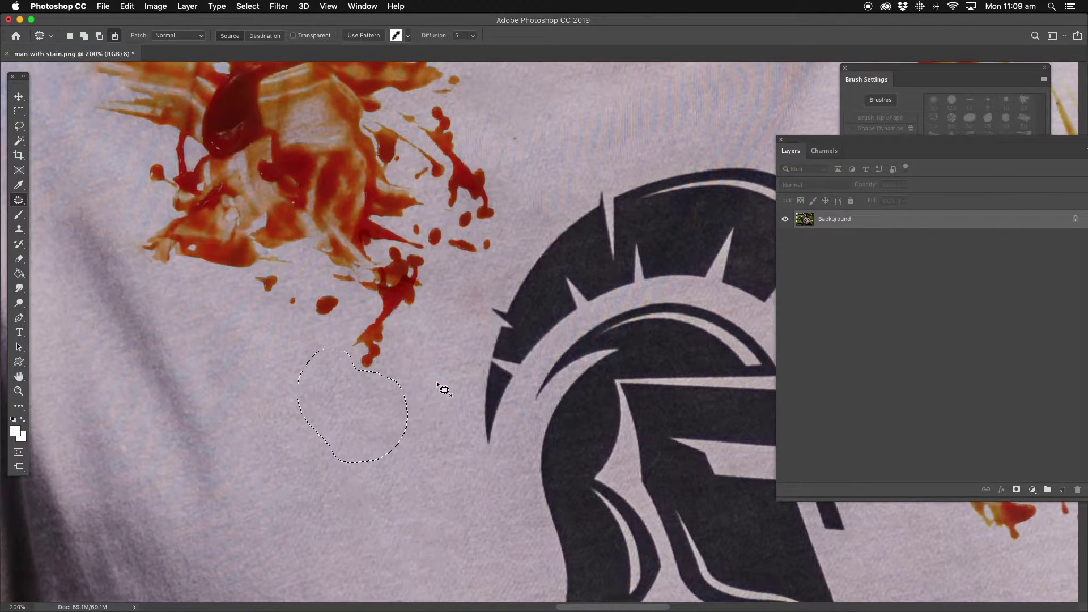
- Patch out the isolated small drops directly beneath the large chest stain
drag(400, 347, 428, 432)
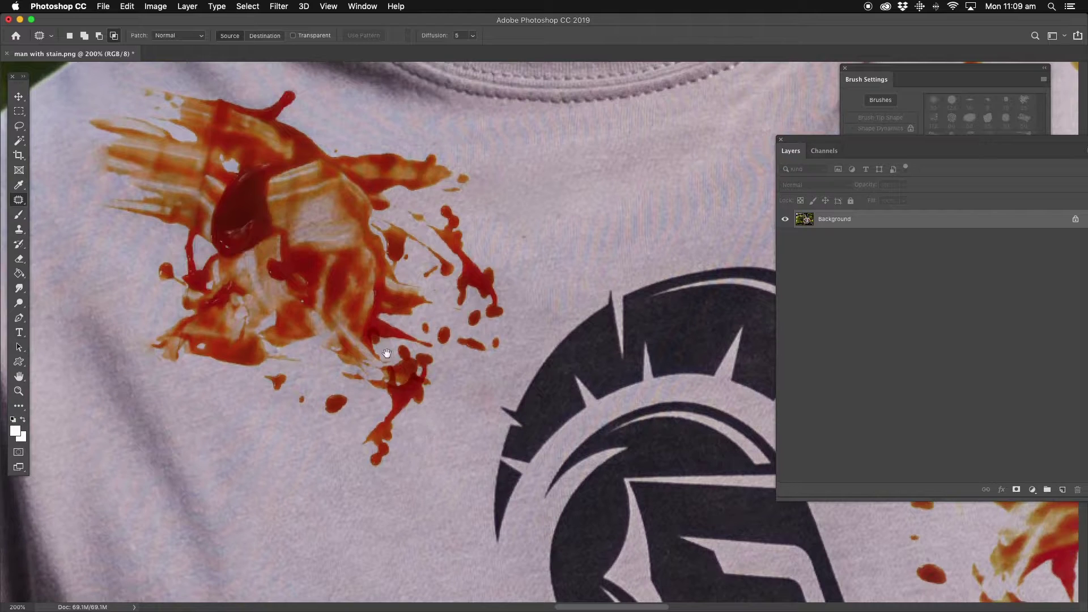
mouse_move(266, 374)
mouse_down()
mouse_move(308, 417)
mouse_move(307, 386)
mouse_move(311, 466)
mouse_up()
mouse_move(341, 391)
mouse_down()
mouse_move(341, 428)
mouse_move(345, 391)
mouse_move(301, 471)
mouse_up()
click(375, 410)
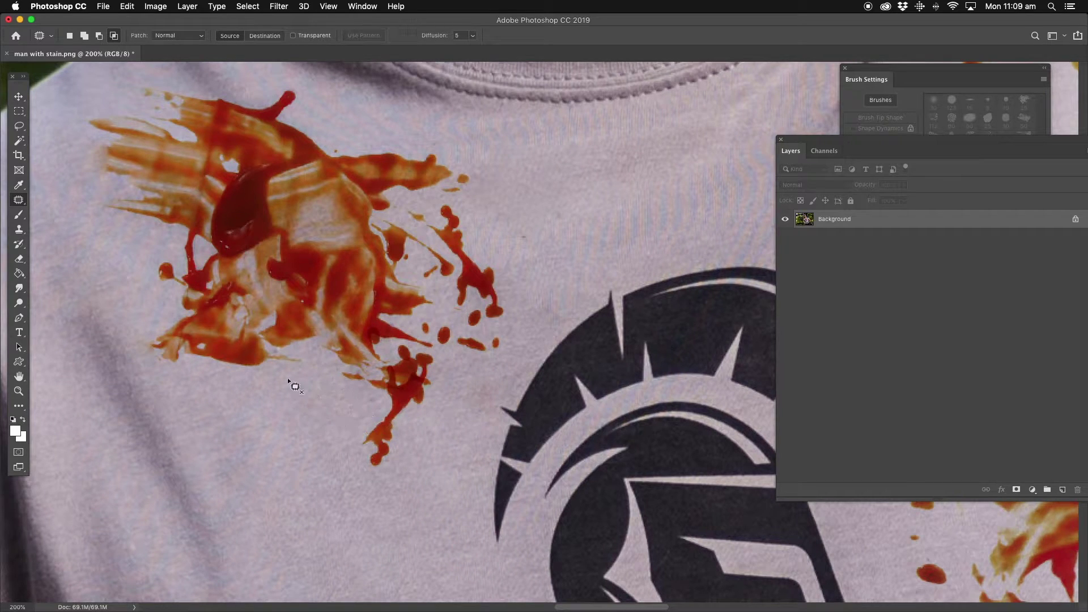
- Patch out the red drip trail hanging below the large stain, first its lower tail and its thick upper part after that
mouse_move(375, 407)
mouse_down()
mouse_move(416, 451)
mouse_move(412, 421)
mouse_move(367, 402)
mouse_up()
drag(383, 444, 291, 447)
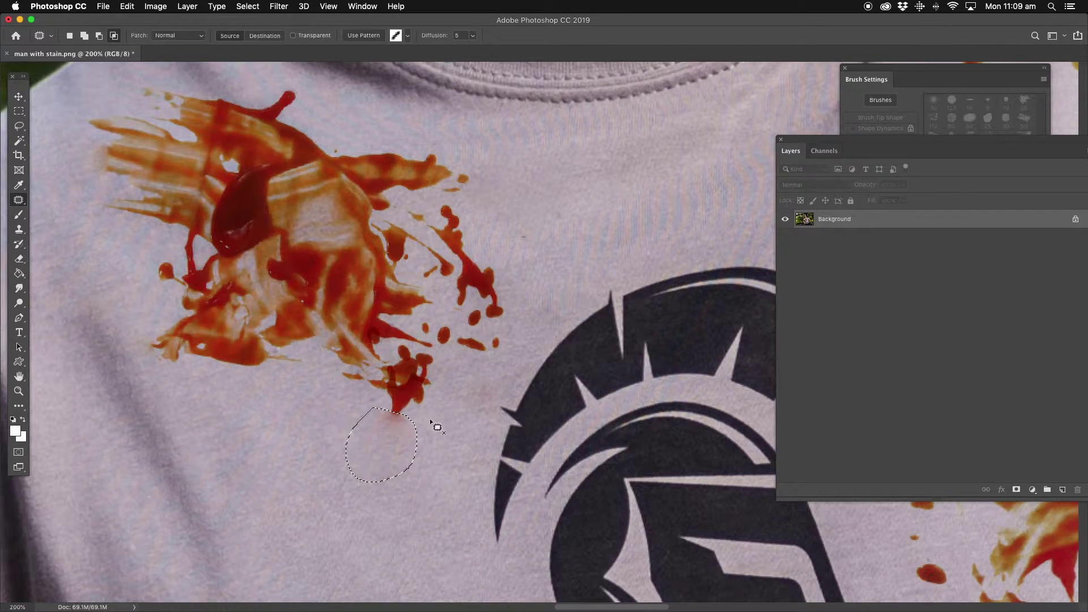
key(super+d)
mouse_move(391, 358)
mouse_down()
mouse_move(364, 386)
mouse_move(383, 432)
mouse_move(436, 440)
mouse_up()
drag(434, 358, 433, 356)
mouse_move(393, 420)
mouse_down()
mouse_move(352, 478)
mouse_move(324, 467)
mouse_up()
key(super+d)
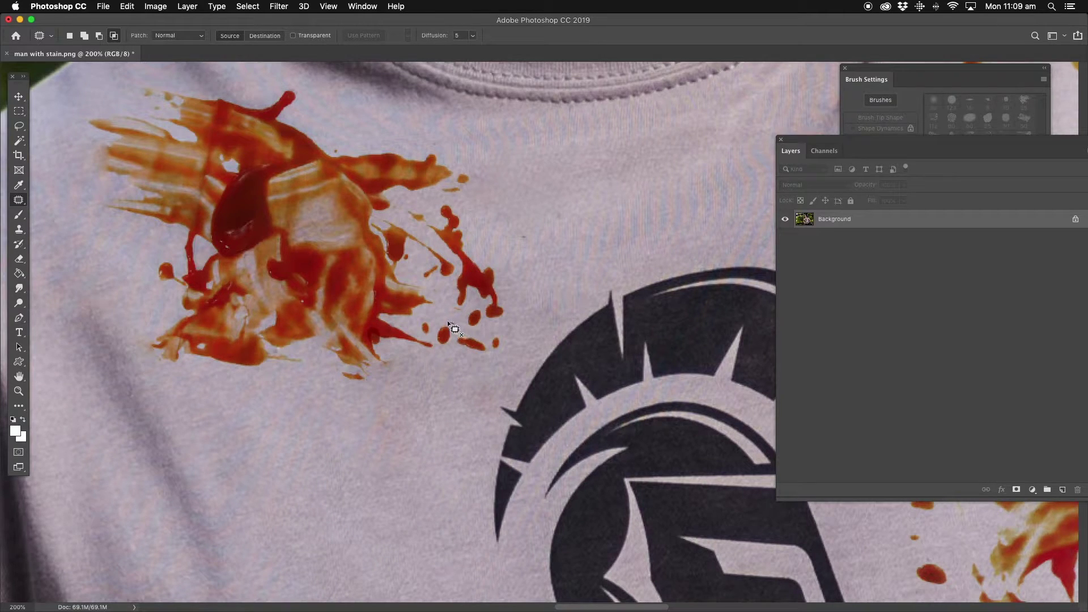
- Patch out the small drops and the long red splatter on the helmet side of the large stain
drag(450, 325, 434, 336)
drag(450, 325, 449, 326)
drag(453, 334, 445, 424)
key(cmd+d)
mouse_move(452, 290)
mouse_down()
mouse_move(453, 328)
mouse_move(509, 324)
mouse_move(516, 283)
mouse_up()
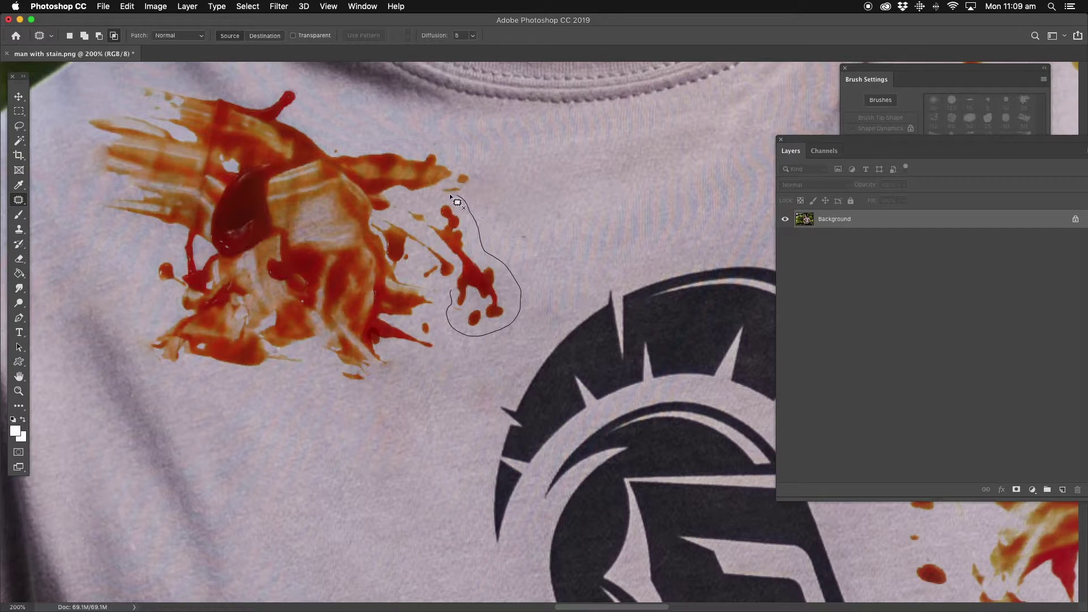
mouse_move(451, 196)
mouse_down()
mouse_move(428, 229)
mouse_move(474, 304)
mouse_move(429, 437)
mouse_move(401, 476)
mouse_up()
key(super+d)
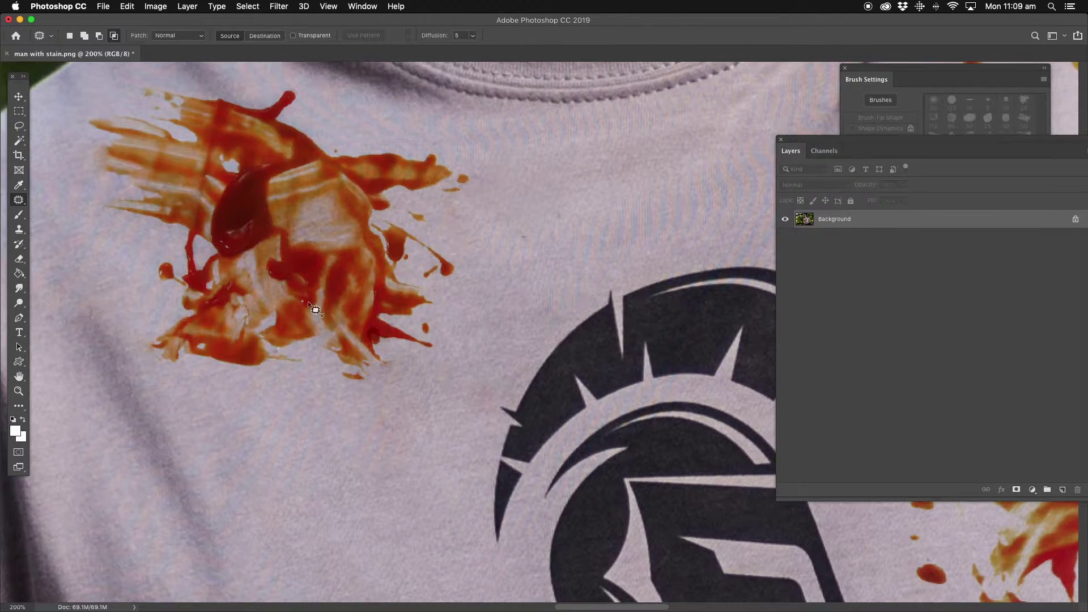
- Try to patch the orange streaks on the shoulder side of the large stain, and undo the patch and deselect
drag(279, 246, 301, 287)
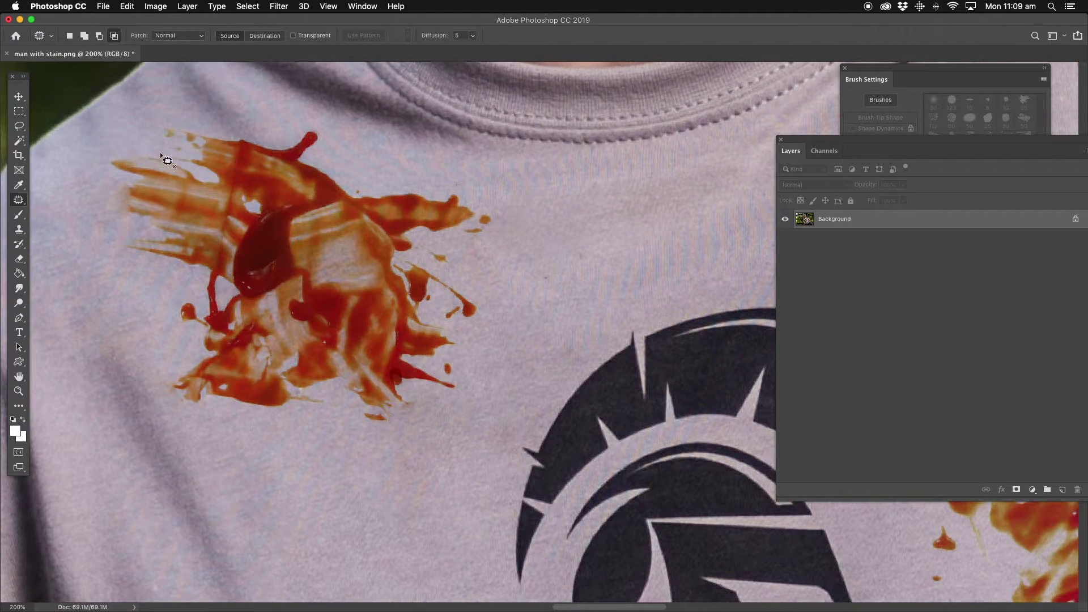
mouse_move(161, 149)
mouse_down()
mouse_move(87, 165)
mouse_move(199, 314)
mouse_move(169, 149)
mouse_up()
mouse_move(190, 223)
mouse_down()
mouse_move(365, 505)
mouse_move(396, 484)
mouse_up()
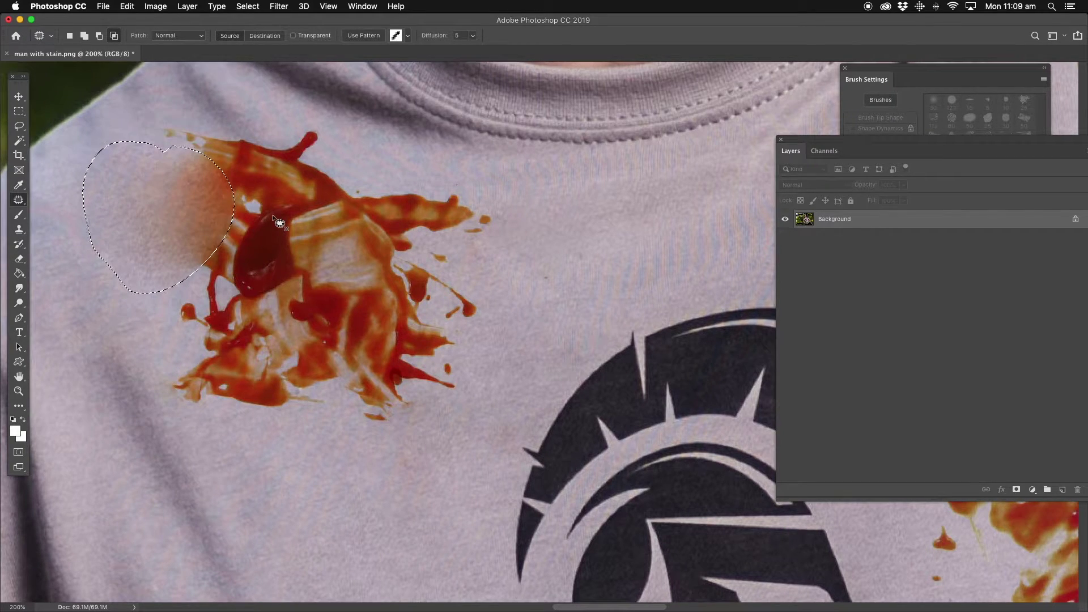
key(super+z)
key(super+d)
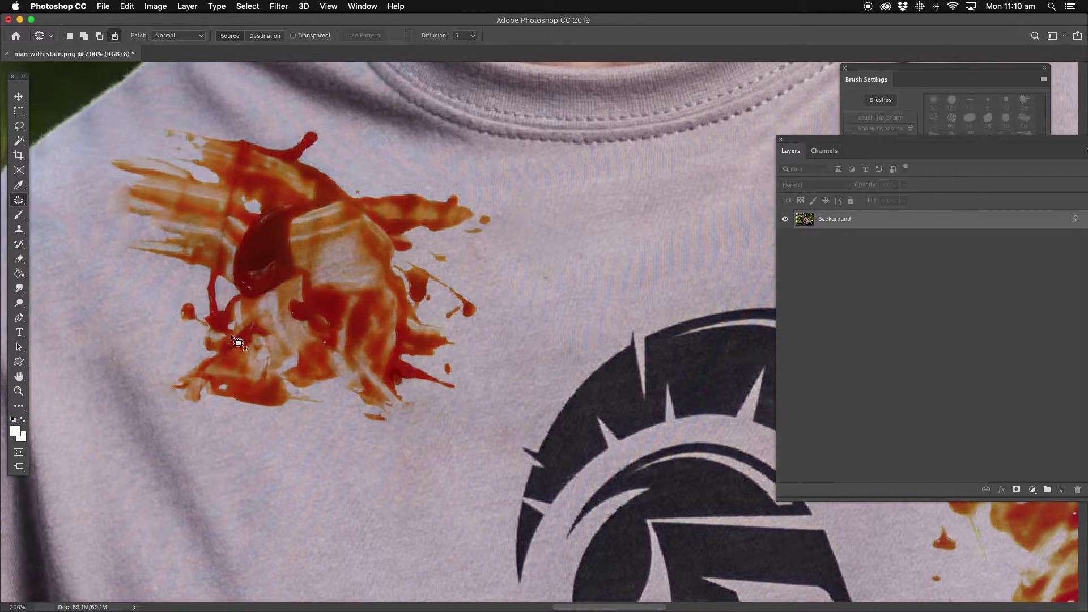
- With the Clone Stamp, paint clean fabric over the red spikes and drops on the helmet side of the large stain
click(19, 229)
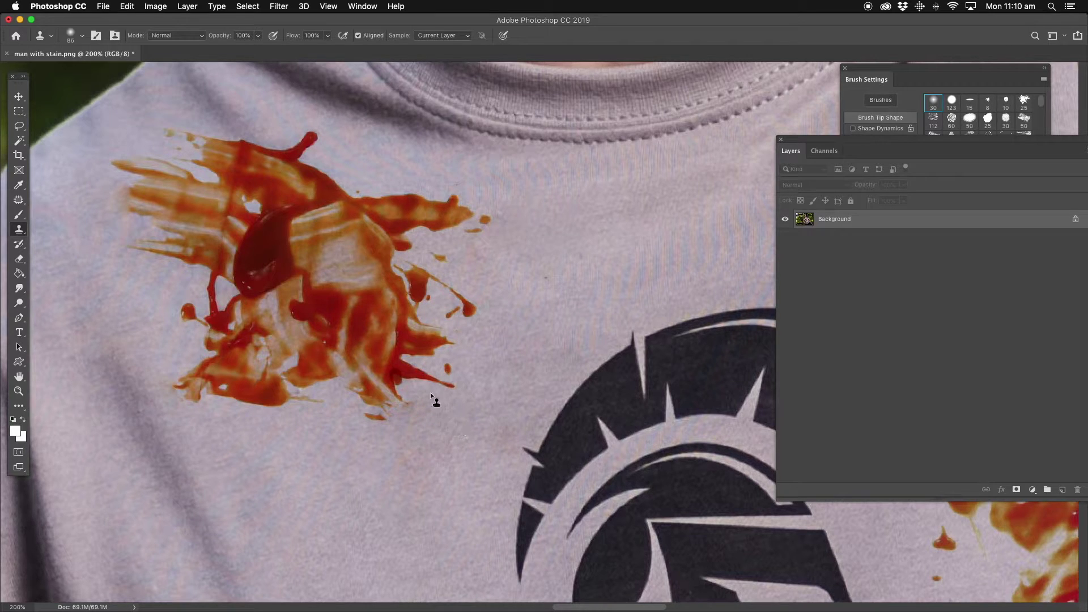
mouse_move(430, 394)
mouse_down()
mouse_move(422, 381)
mouse_move(444, 374)
mouse_move(429, 367)
mouse_move(414, 376)
mouse_move(418, 406)
mouse_up()
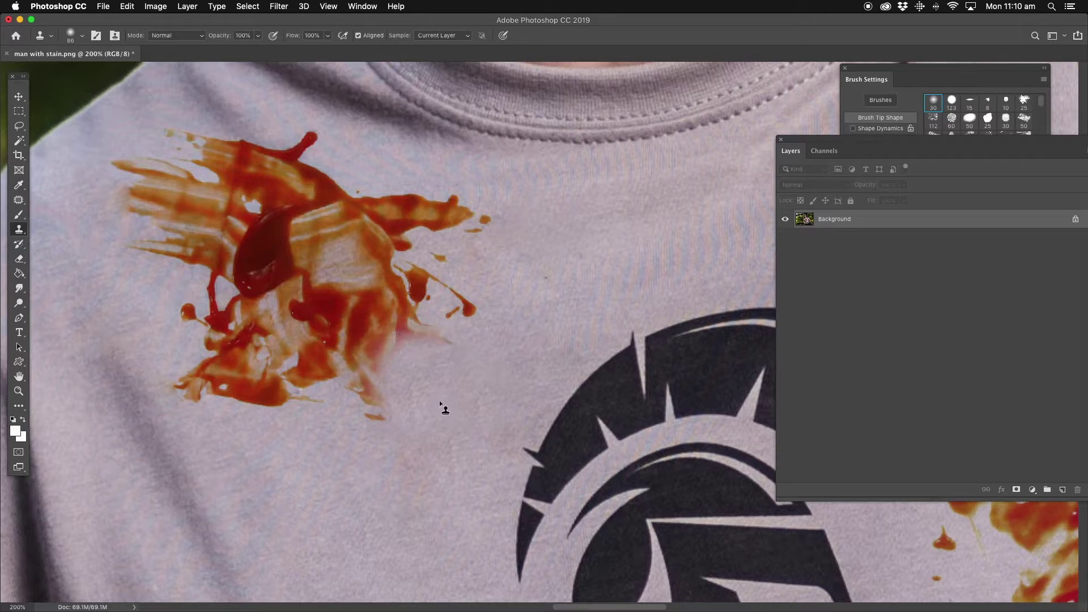
mouse_move(443, 349)
mouse_down()
mouse_move(471, 307)
mouse_move(439, 297)
mouse_move(431, 322)
mouse_up()
- Try cloning across the middle of the large stain, and undo those strokes
mouse_move(434, 392)
mouse_down()
mouse_move(377, 401)
mouse_move(319, 360)
mouse_move(399, 288)
mouse_move(239, 351)
mouse_move(411, 262)
mouse_up()
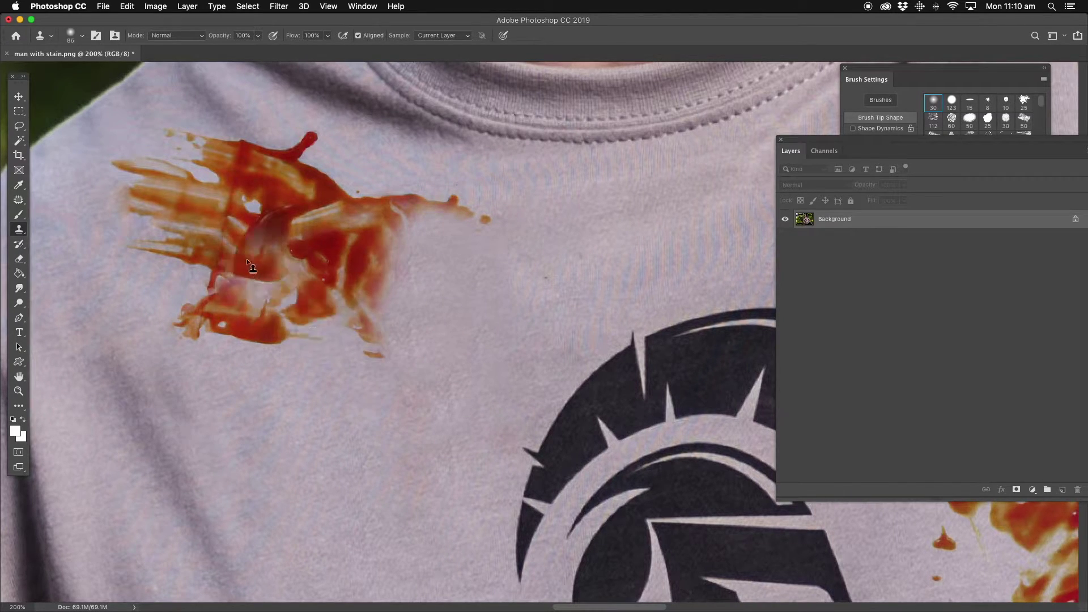
key(super+z)
key(super+z)
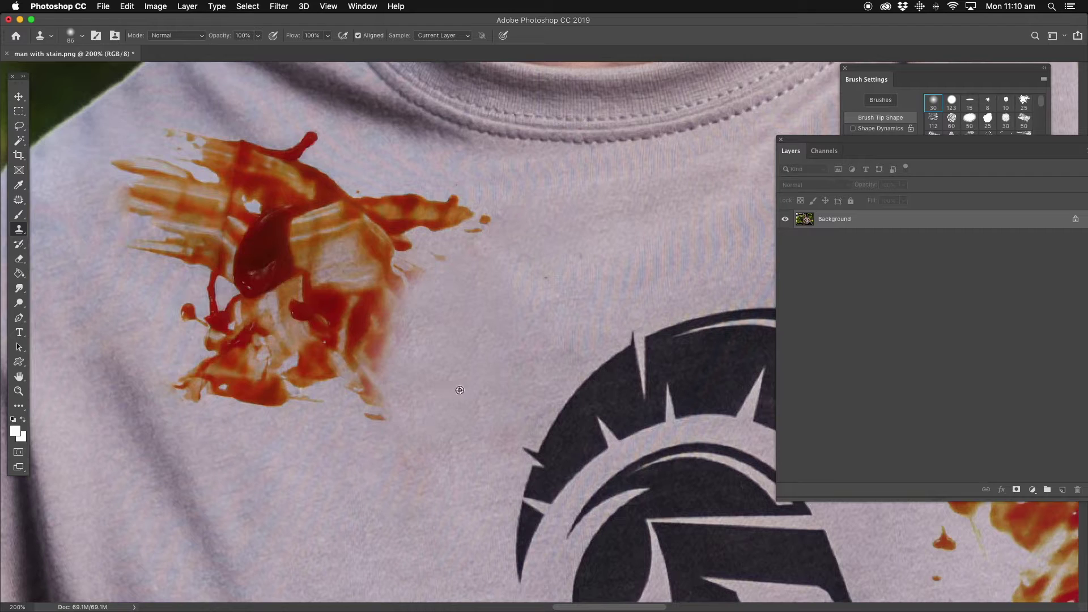
- Sample clean fabric below the large stain and clone it over the stain's entire lower edge
alt+click(460, 389)
mouse_move(409, 424)
mouse_down()
mouse_move(384, 414)
mouse_move(375, 395)
mouse_move(431, 397)
mouse_up()
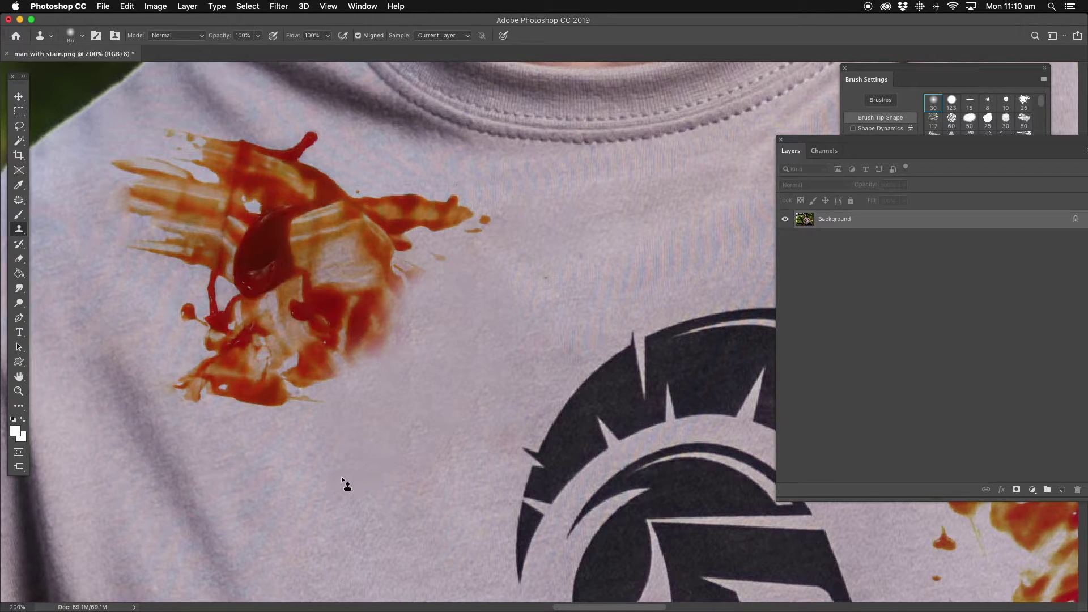
alt+click(271, 459)
click(258, 408)
mouse_move(259, 408)
mouse_down()
mouse_move(322, 373)
mouse_move(254, 399)
mouse_move(217, 432)
mouse_up()
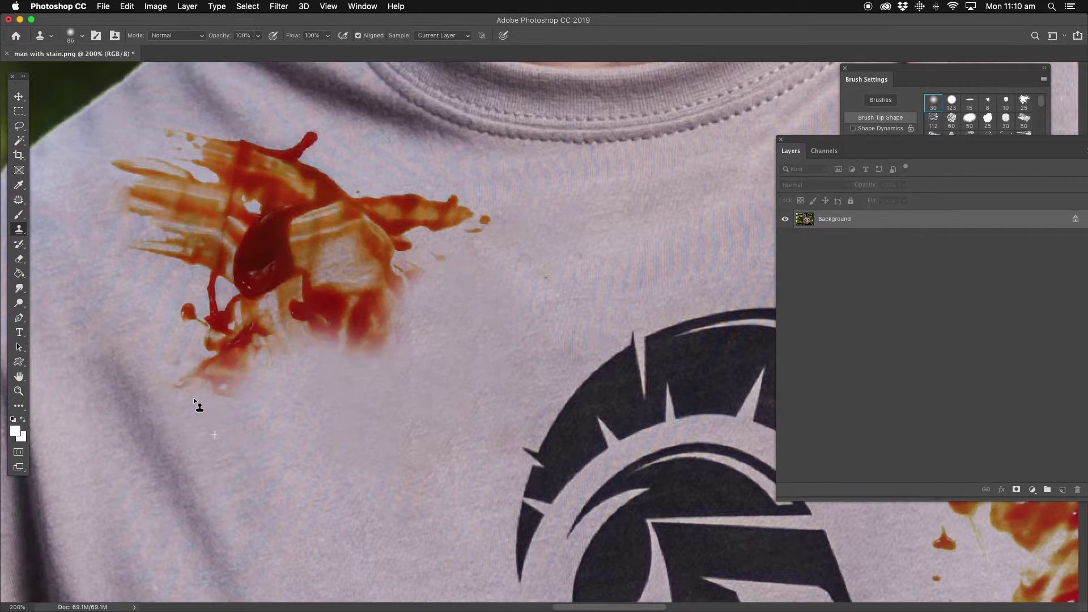
drag(193, 397, 277, 369)
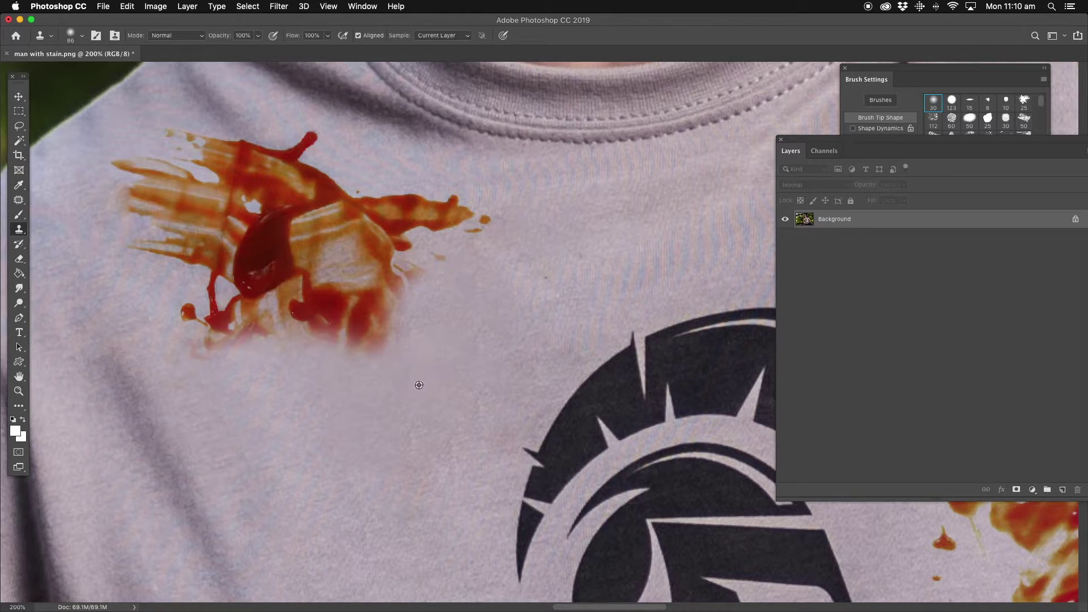
- Clone clean fabric over the stain's helmet-side edge and the orange arm with its end drops, resampling nearby fabric
drag(384, 351, 421, 300)
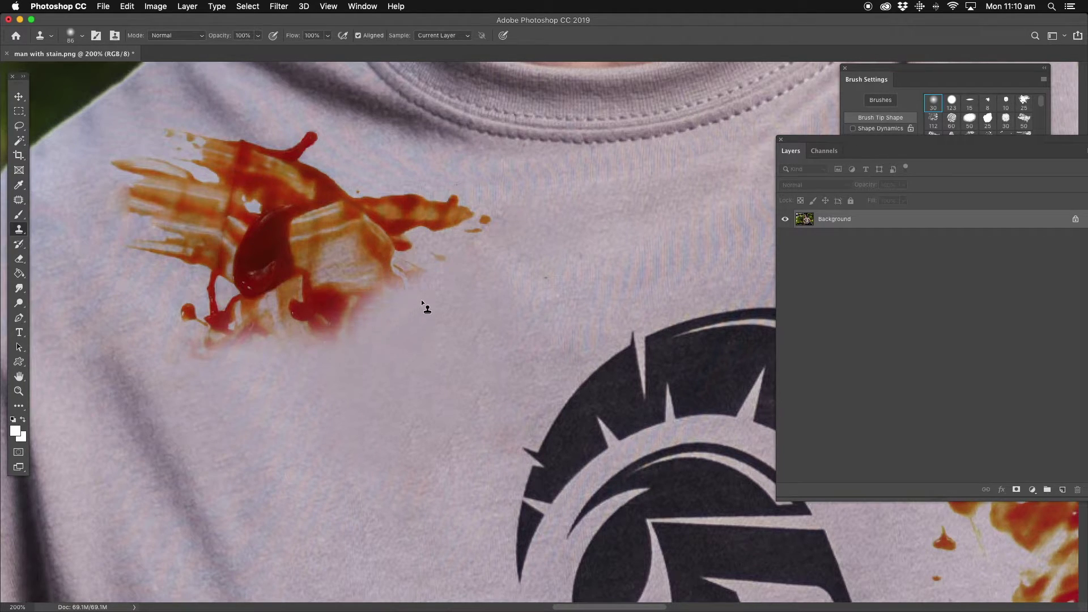
alt+click(519, 276)
mouse_move(486, 235)
mouse_down()
mouse_move(481, 223)
mouse_move(421, 250)
mouse_up()
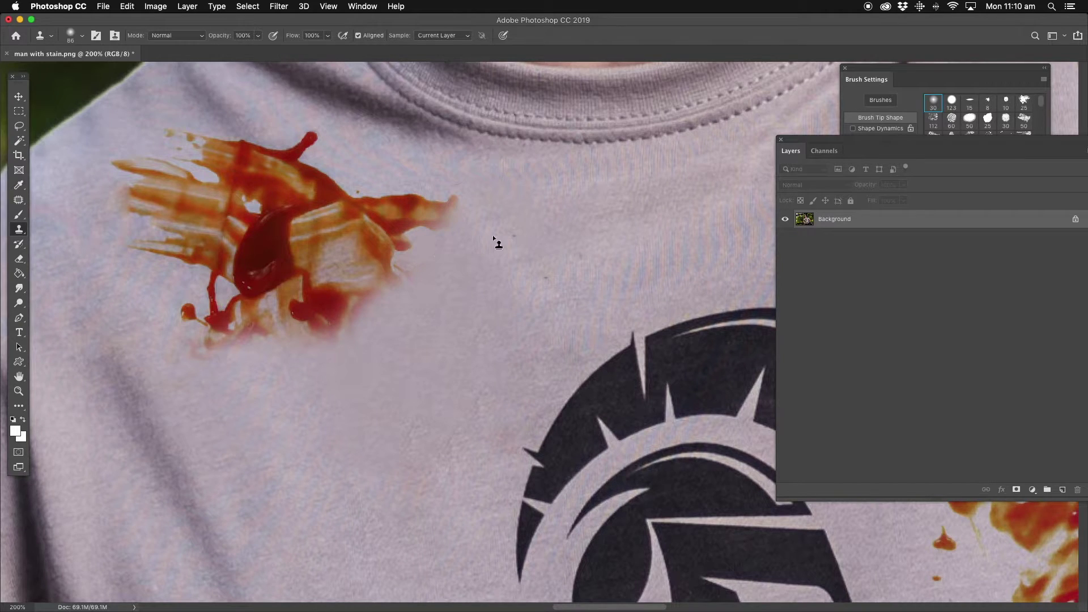
mouse_move(491, 230)
mouse_down()
mouse_move(413, 211)
mouse_move(415, 246)
mouse_move(488, 291)
mouse_up()
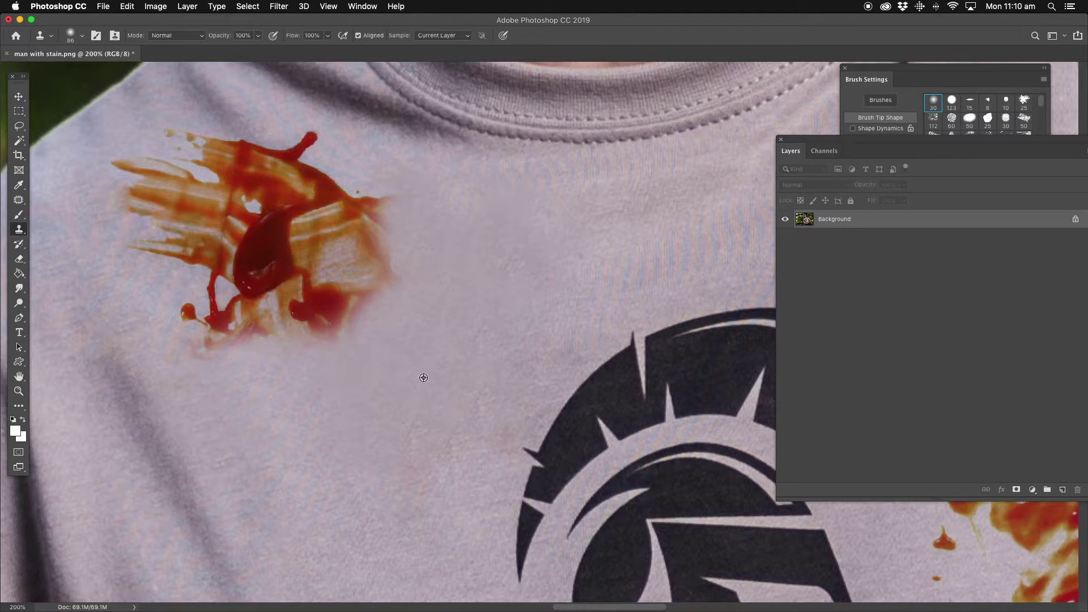
- Clone clean fabric over the rest of the large stain, including its orange streaks and the last red drop toward the collar
mouse_move(376, 291)
mouse_down()
mouse_move(334, 325)
mouse_move(286, 314)
mouse_up()
mouse_move(354, 236)
mouse_down()
mouse_move(380, 229)
mouse_move(380, 214)
mouse_move(304, 302)
mouse_move(212, 332)
mouse_move(216, 317)
mouse_move(352, 254)
mouse_up()
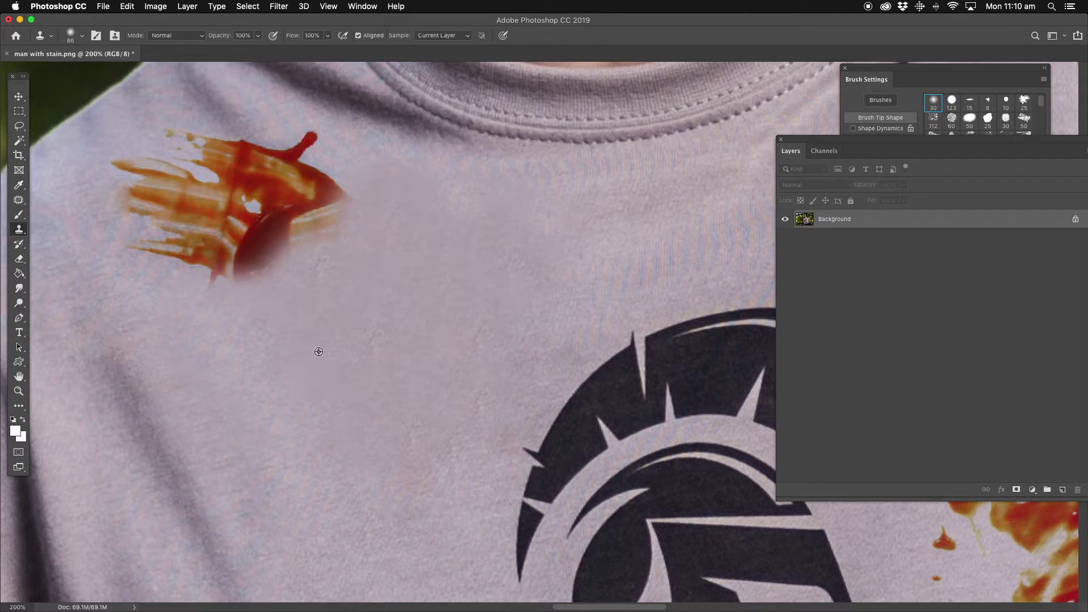
mouse_move(324, 311)
mouse_down()
mouse_move(290, 229)
mouse_move(237, 255)
mouse_move(272, 213)
mouse_move(330, 202)
mouse_move(301, 168)
mouse_move(303, 150)
mouse_move(275, 190)
mouse_move(197, 184)
mouse_move(217, 197)
mouse_move(195, 207)
mouse_move(168, 194)
mouse_up()
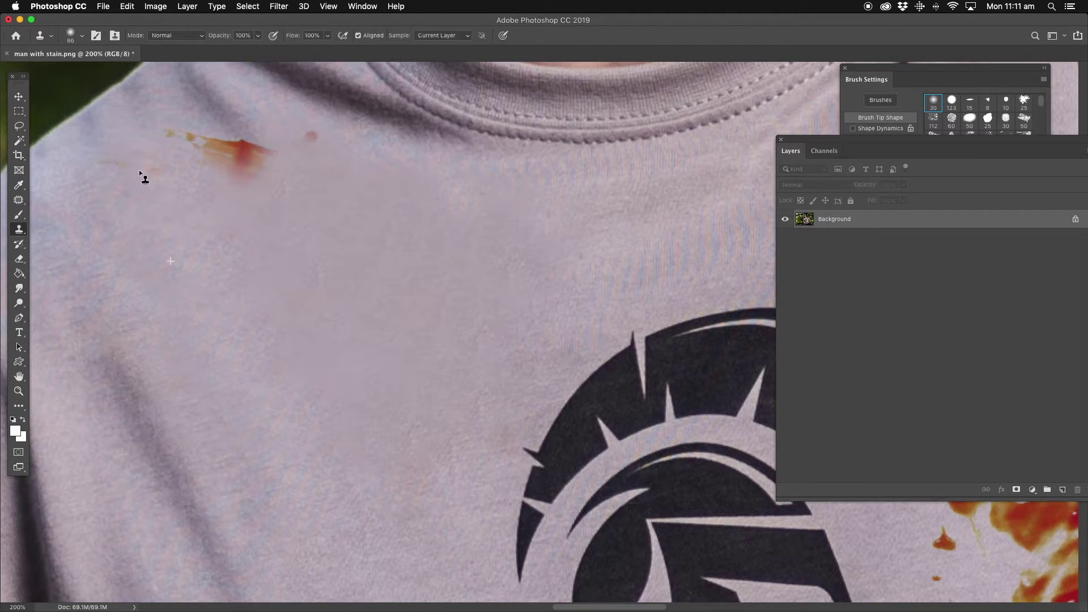
drag(214, 156, 245, 159)
click(308, 144)
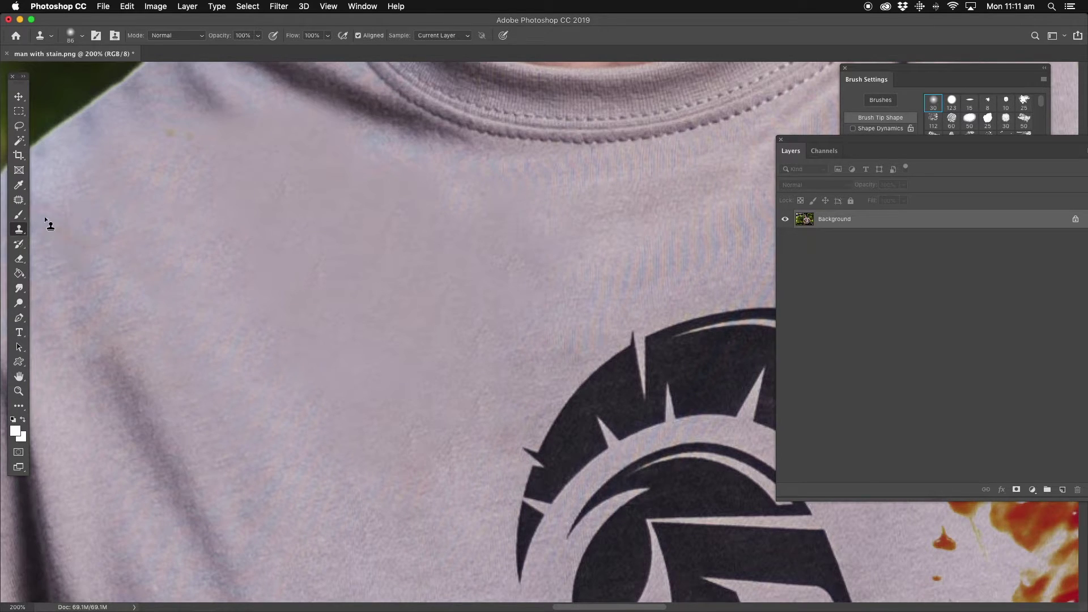
- With the Patch Tool, blend the cloned fabric between the collar and shoulder using nearby clean fabric, and deselect
click(17, 202)
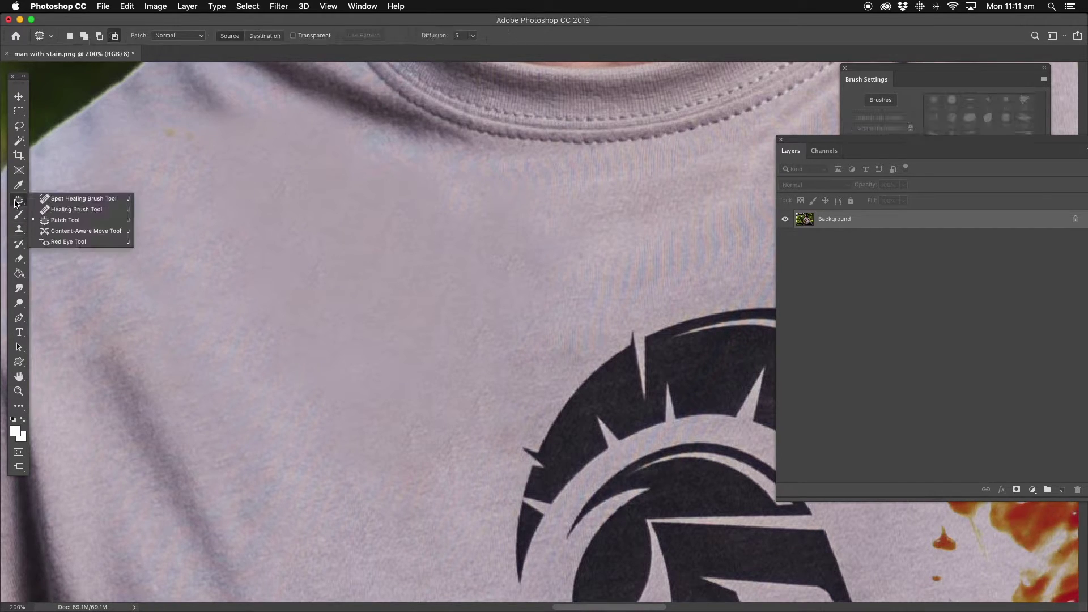
click(72, 222)
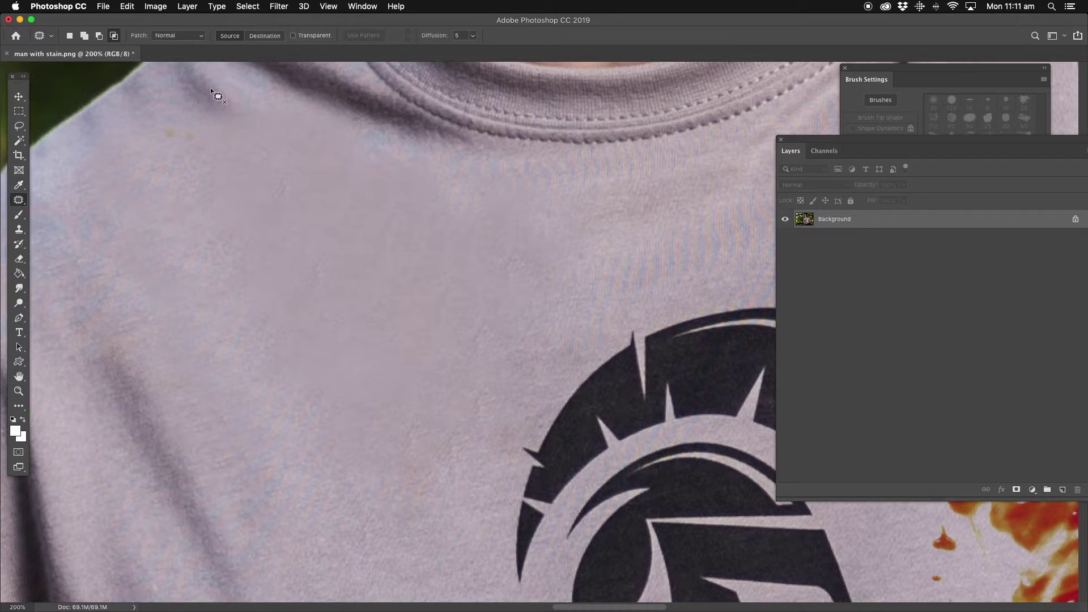
mouse_move(256, 117)
mouse_down()
mouse_move(224, 123)
mouse_move(274, 175)
mouse_up()
mouse_move(256, 117)
mouse_down()
mouse_move(250, 141)
mouse_move(230, 121)
mouse_move(267, 164)
mouse_move(308, 160)
mouse_up()
key(super+d)
mouse_move(183, 102)
mouse_down()
mouse_move(236, 98)
mouse_move(204, 80)
mouse_move(229, 168)
mouse_up()
key(super+d)
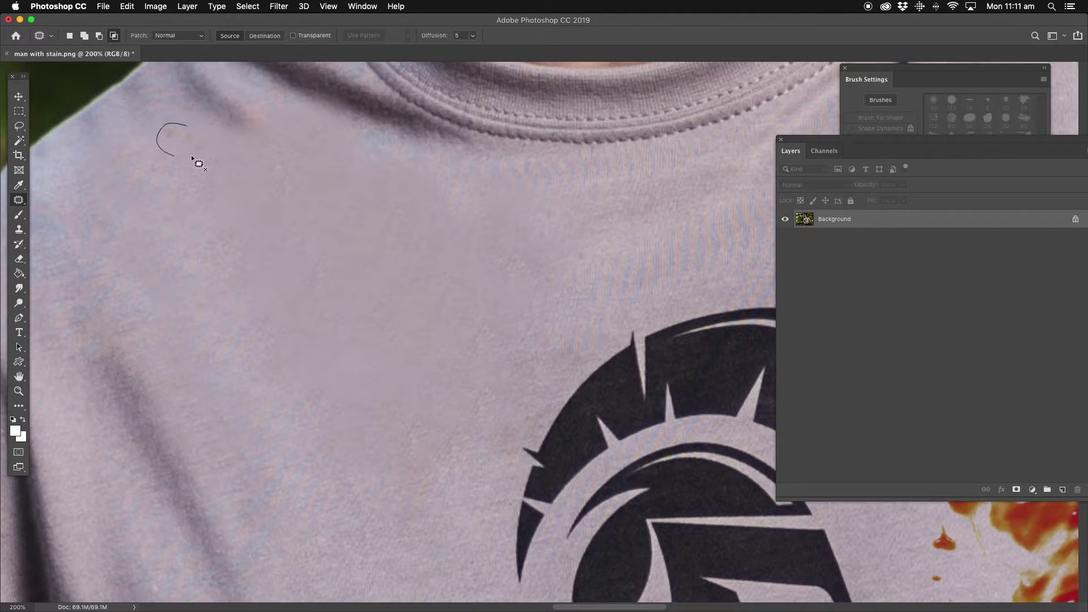
- Patch the leftover yellow speck near the shoulder and the smooth cloned area beside it with clean fabric
drag(192, 158, 188, 127)
drag(177, 138, 203, 201)
key(super+d)
mouse_move(276, 150)
mouse_down()
mouse_move(291, 211)
mouse_move(279, 157)
mouse_move(343, 237)
mouse_move(329, 247)
mouse_move(350, 254)
mouse_up()
key(super+d)
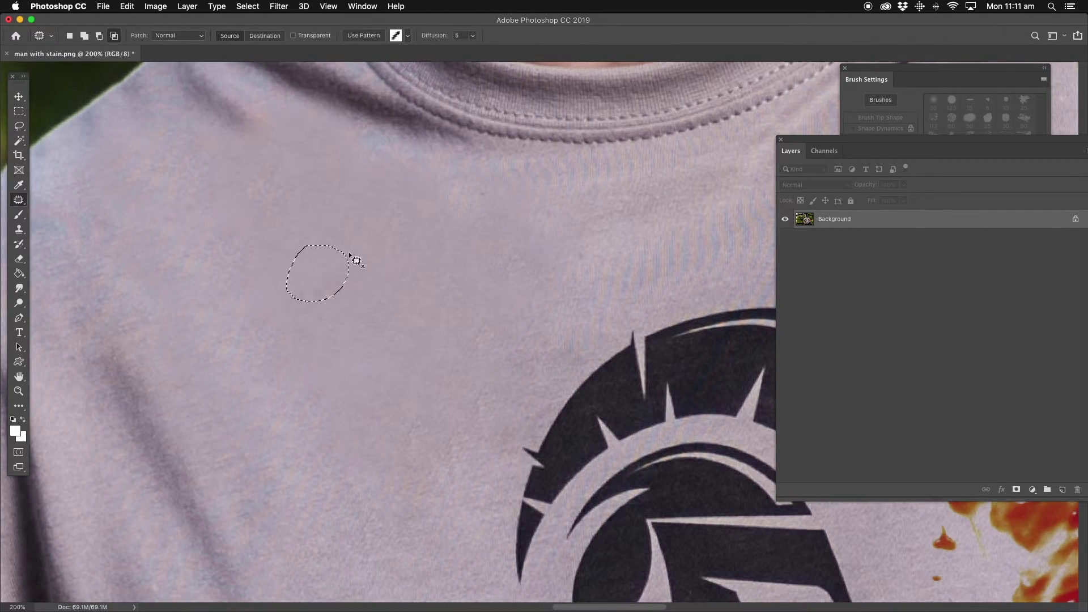
key(super+d)
- Patch the discoloured fabric beside the helmet crest's small spike and the uneven texture in the open fabric further from the helmet
scroll(395, 331, right, 10)
scroll(395, 331, down, 4)
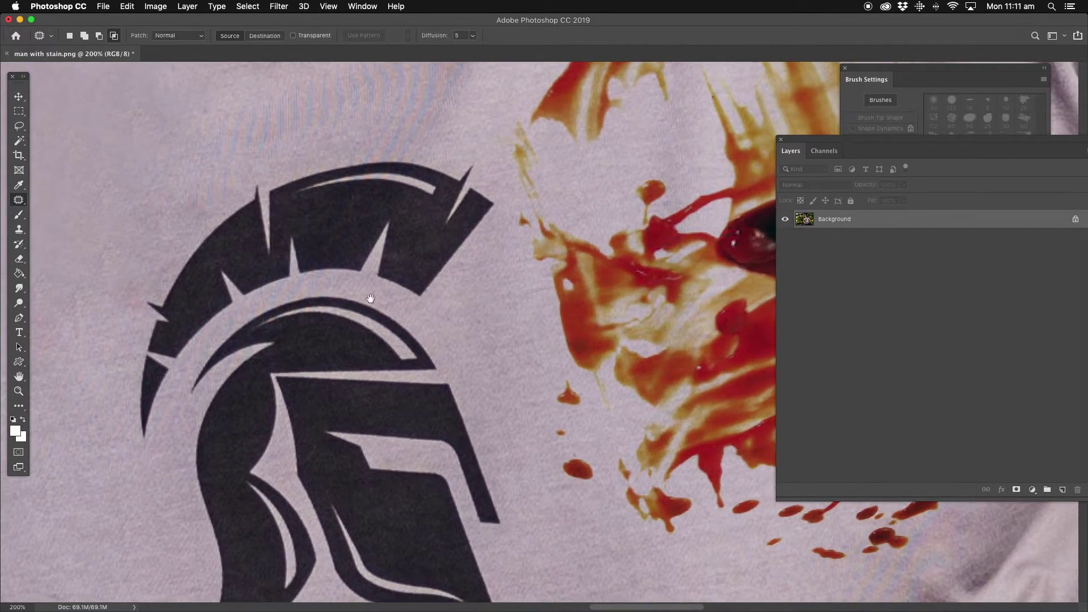
scroll(116, 312, left, 5)
scroll(116, 311, down, 1)
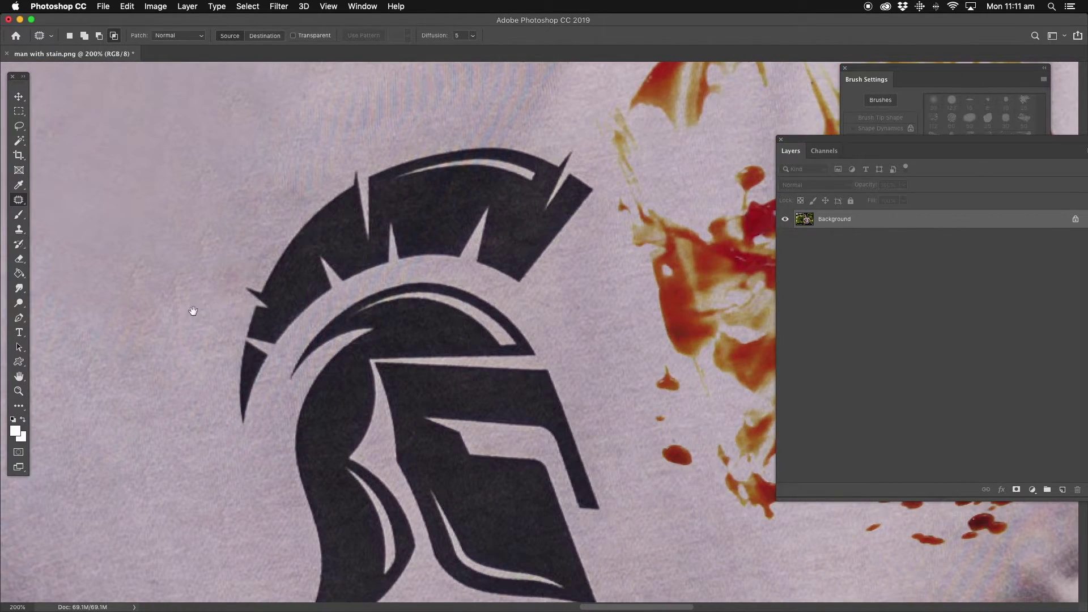
click(19, 391)
click(170, 327)
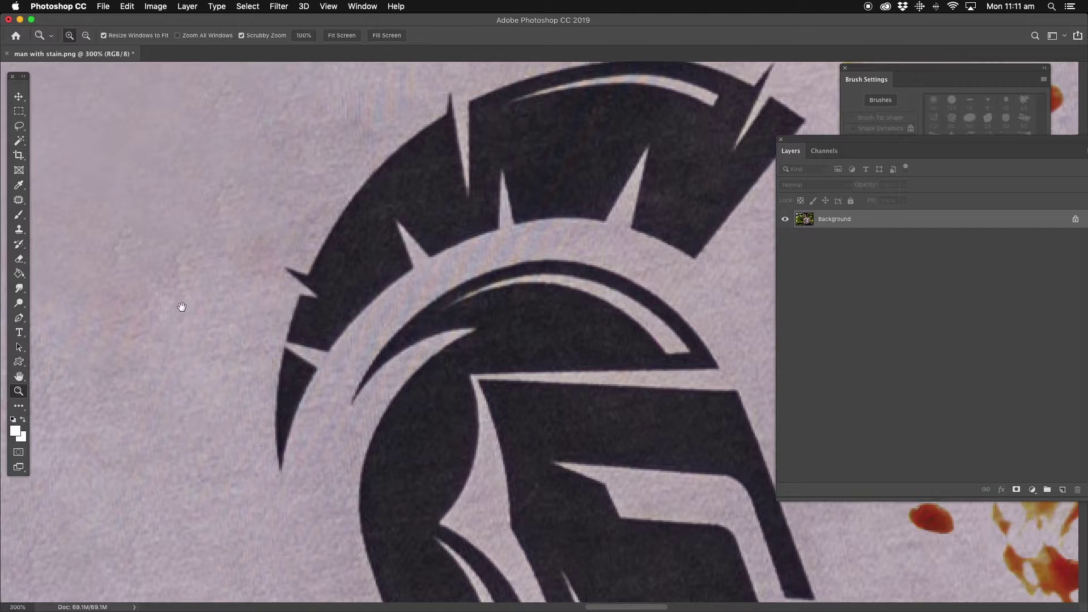
drag(181, 307, 373, 304)
click(18, 199)
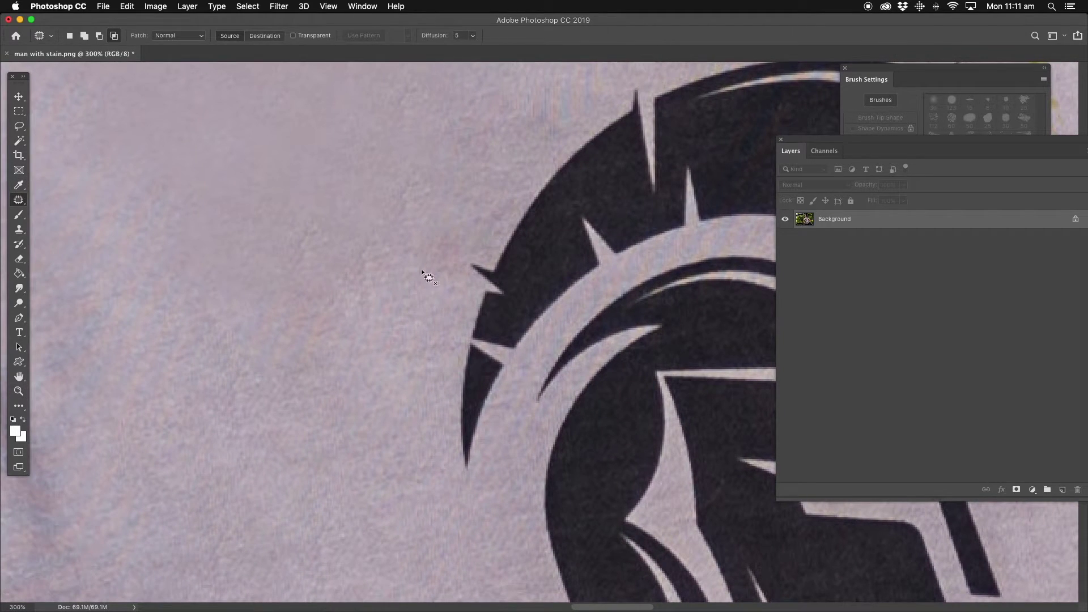
mouse_move(462, 275)
mouse_down()
mouse_move(454, 222)
mouse_move(362, 255)
mouse_up()
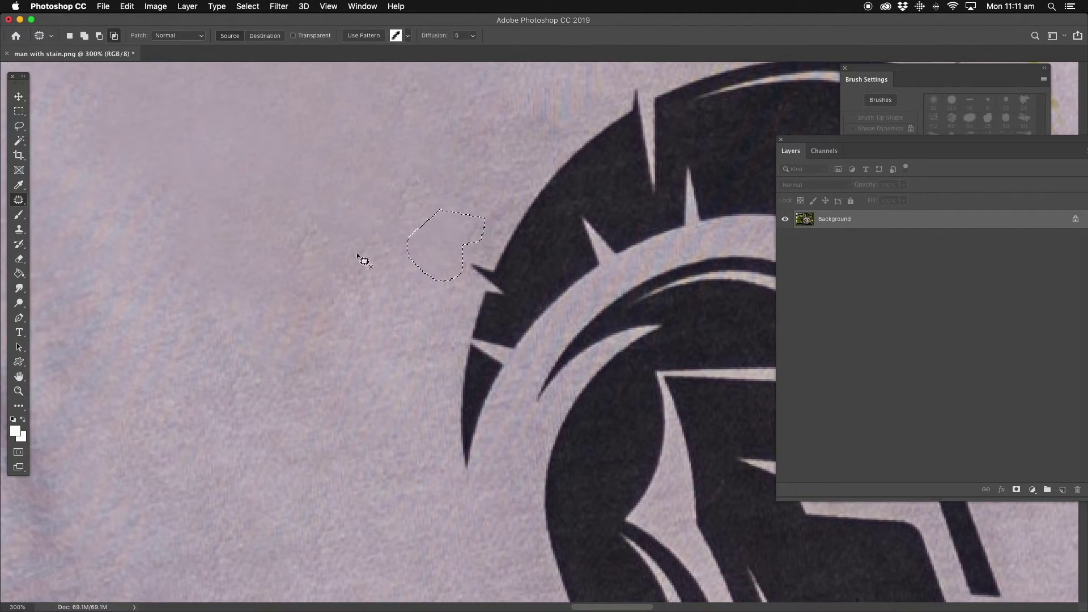
key(super+d)
drag(363, 339, 309, 276)
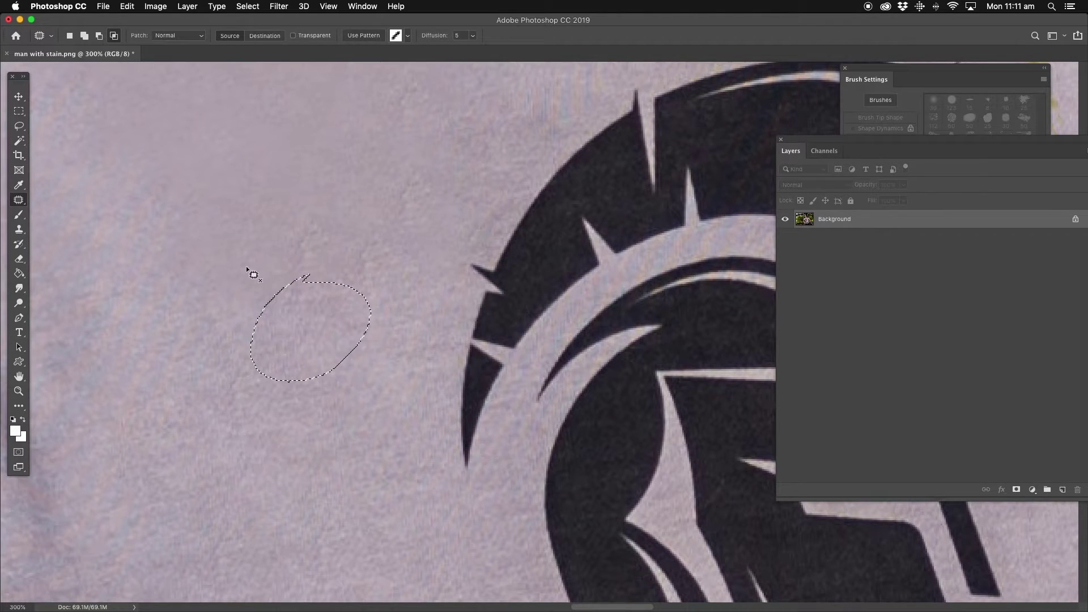
- Examine the repaired fabric in a view of the whole shirt, and the lower drops of the remaining stain at 300%
click(14, 394)
alt+click(479, 295)
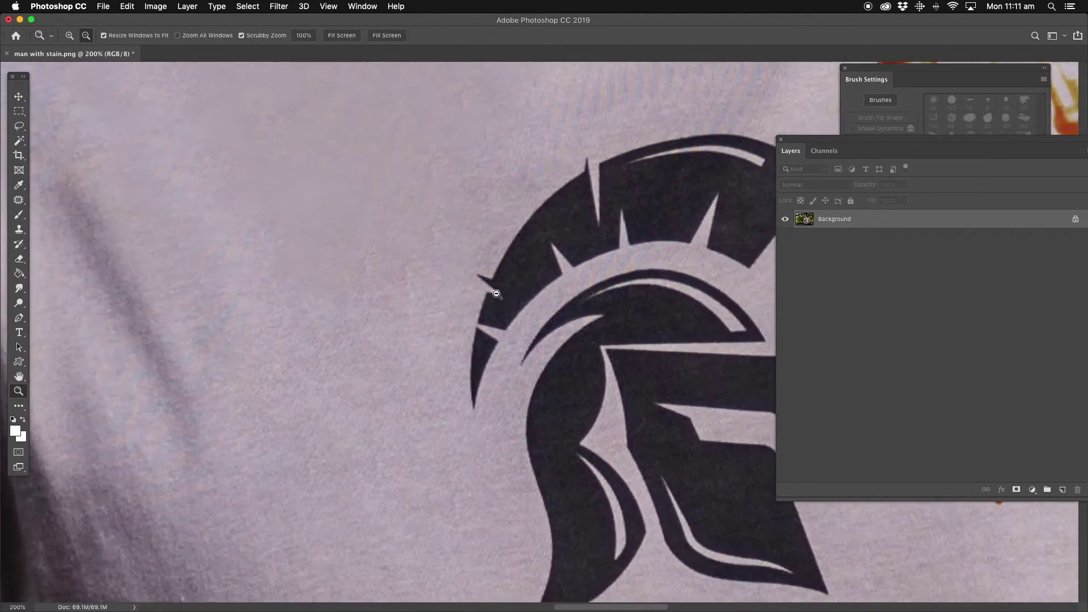
alt+click(484, 297)
alt+click(493, 302)
alt+click(505, 308)
drag(561, 339, 349, 263)
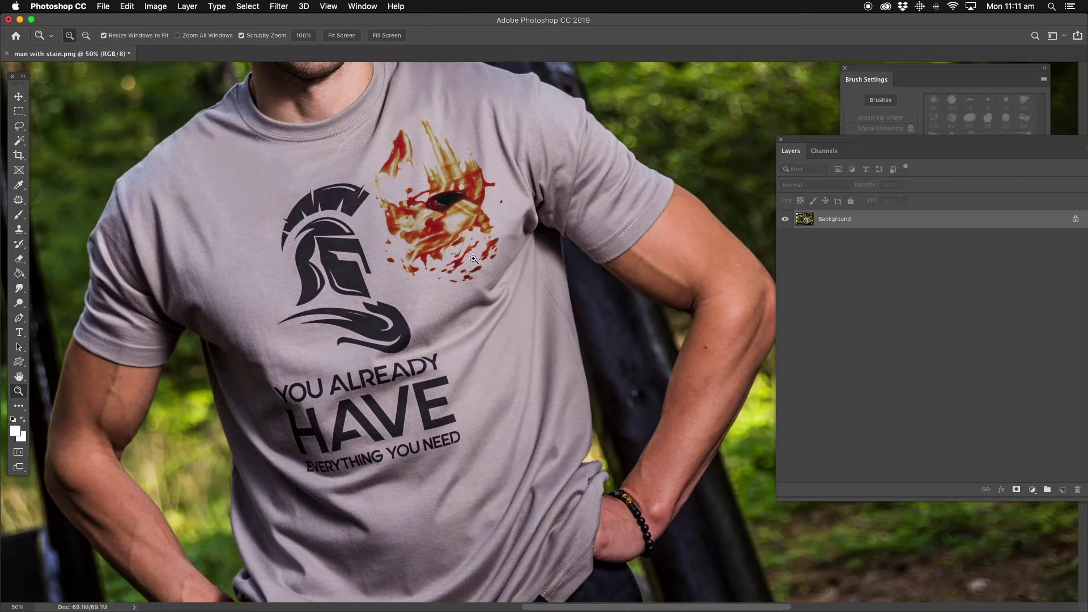
click(445, 177)
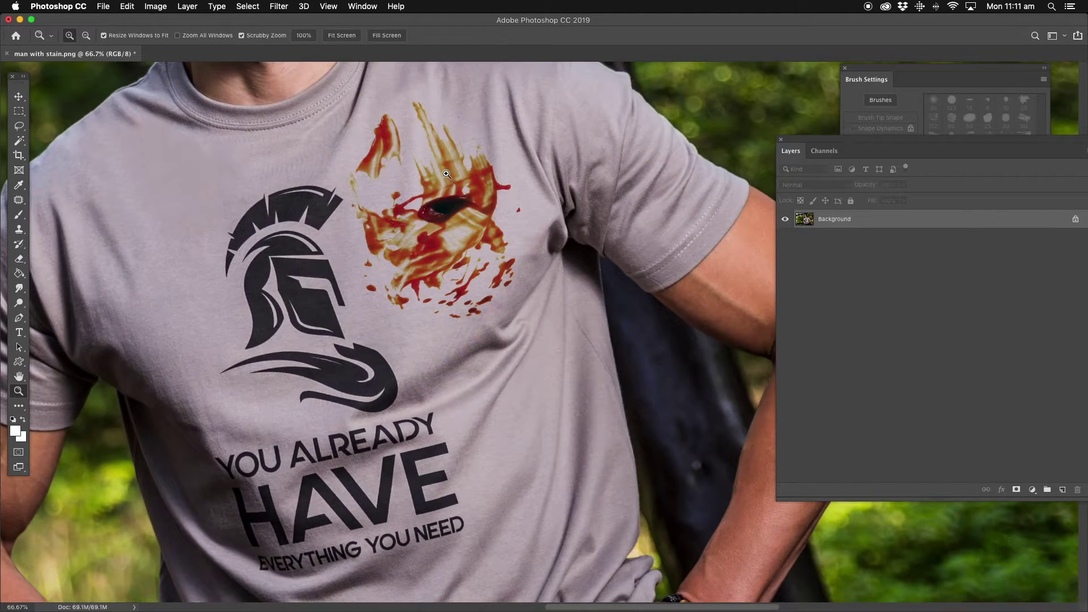
click(486, 270)
click(488, 273)
click(492, 273)
drag(452, 310, 447, 258)
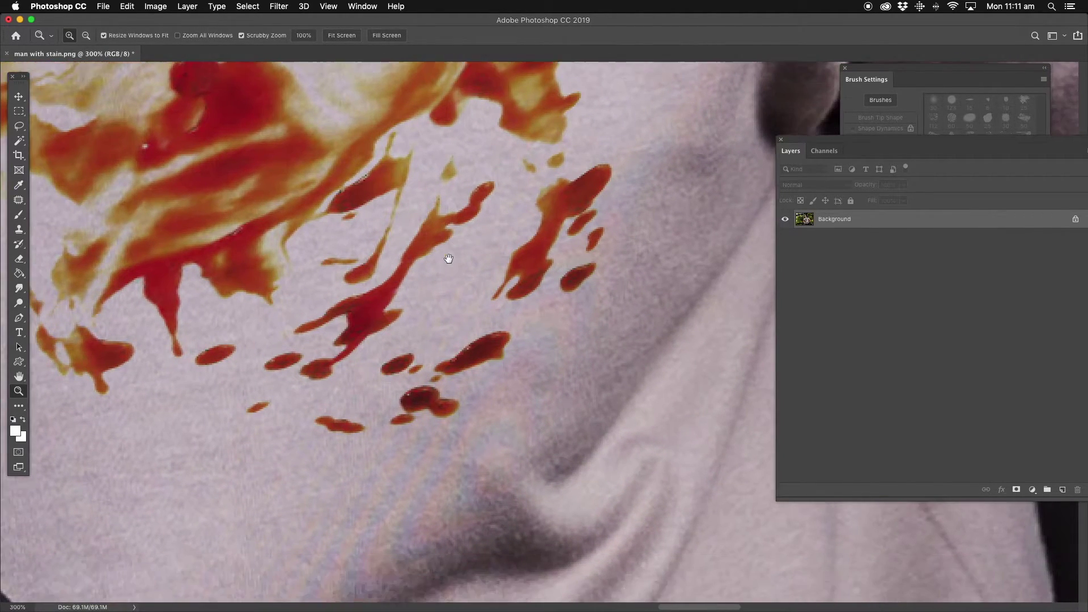
- Using the Spot Healing Brush in Content-Aware mode, remove the separate red drops below the diagonal red streak of the remaining stain
click(18, 201)
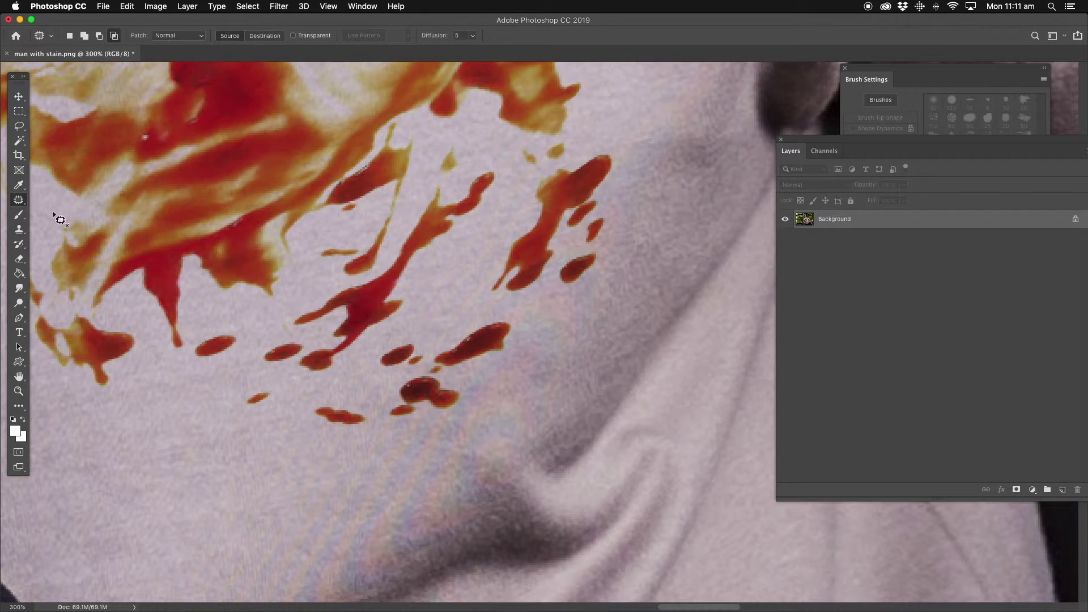
right_click(19, 201)
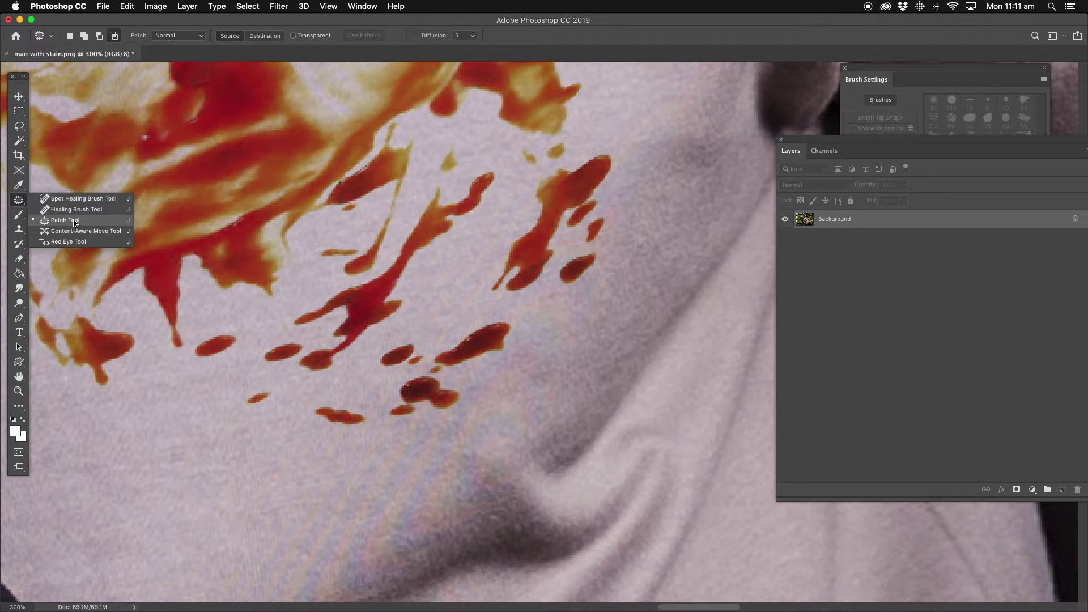
click(83, 200)
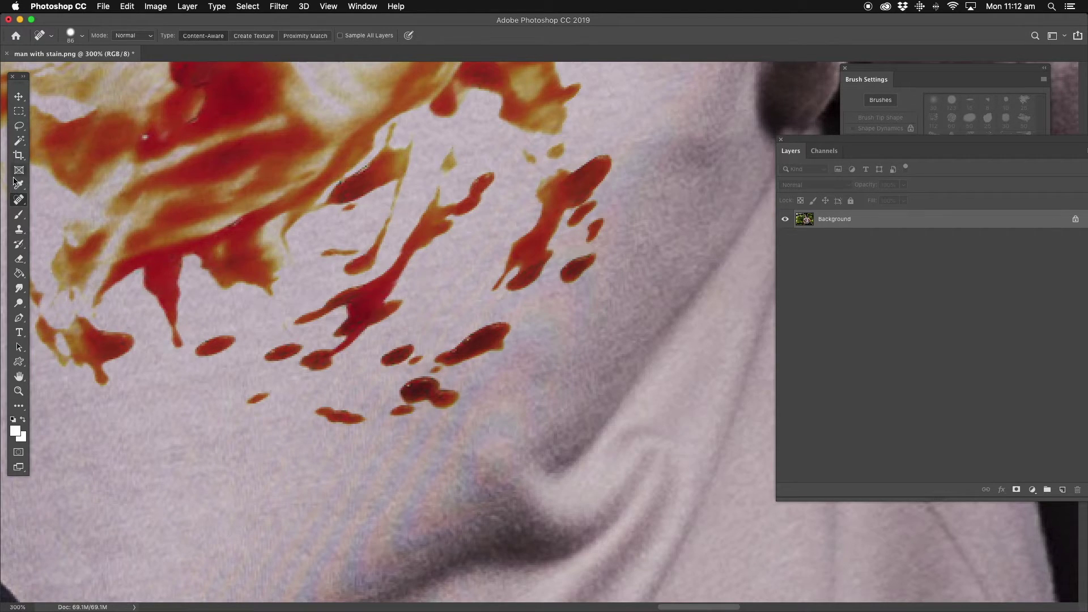
click(19, 204)
click(76, 203)
drag(497, 334, 503, 330)
click(456, 355)
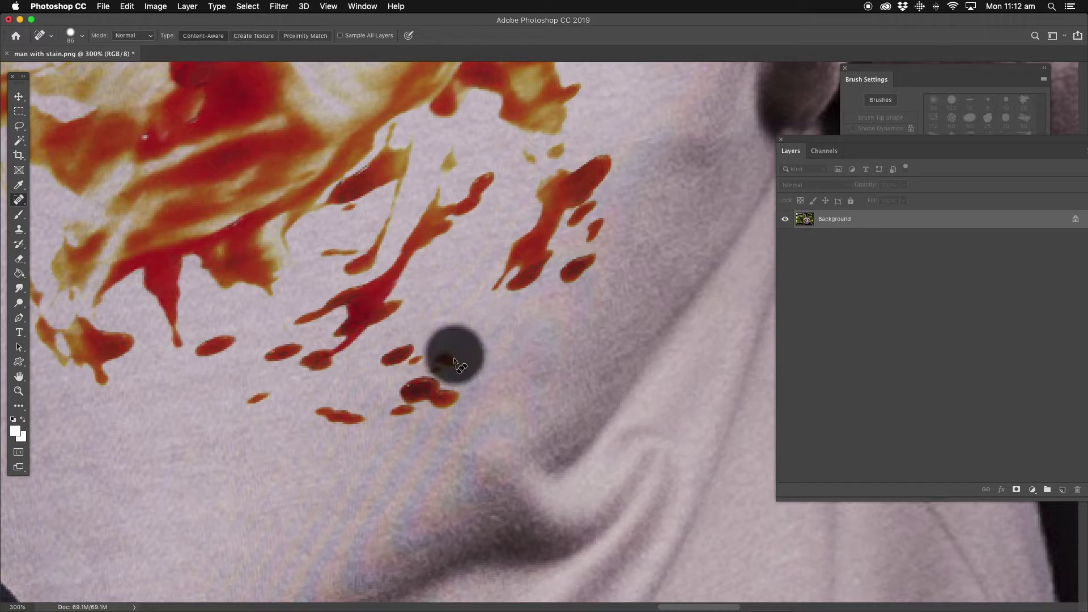
mouse_move(439, 400)
mouse_down()
mouse_move(416, 384)
mouse_move(408, 401)
mouse_up()
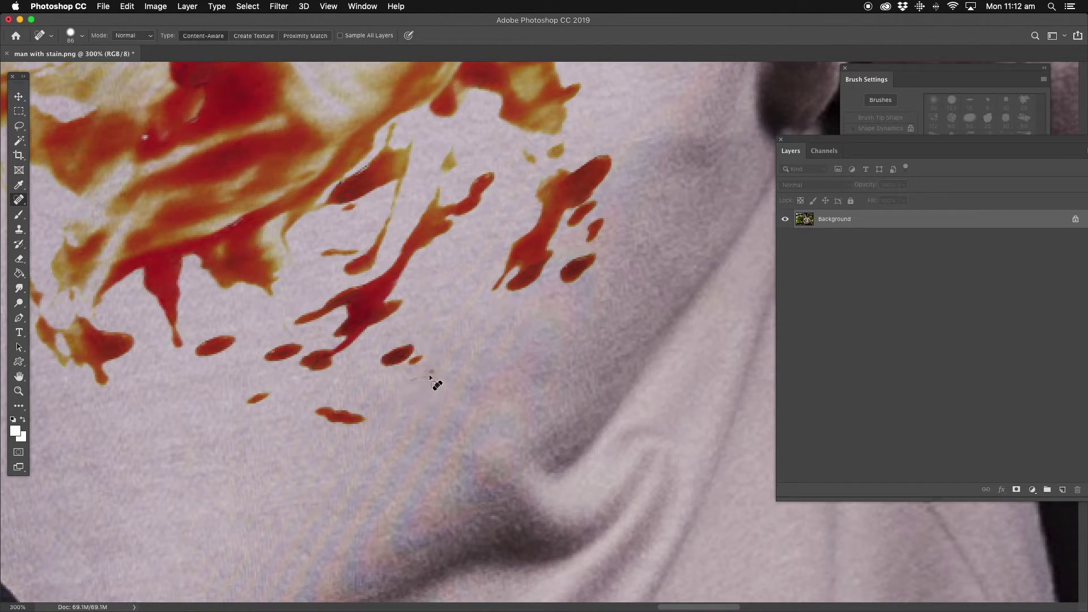
click(409, 359)
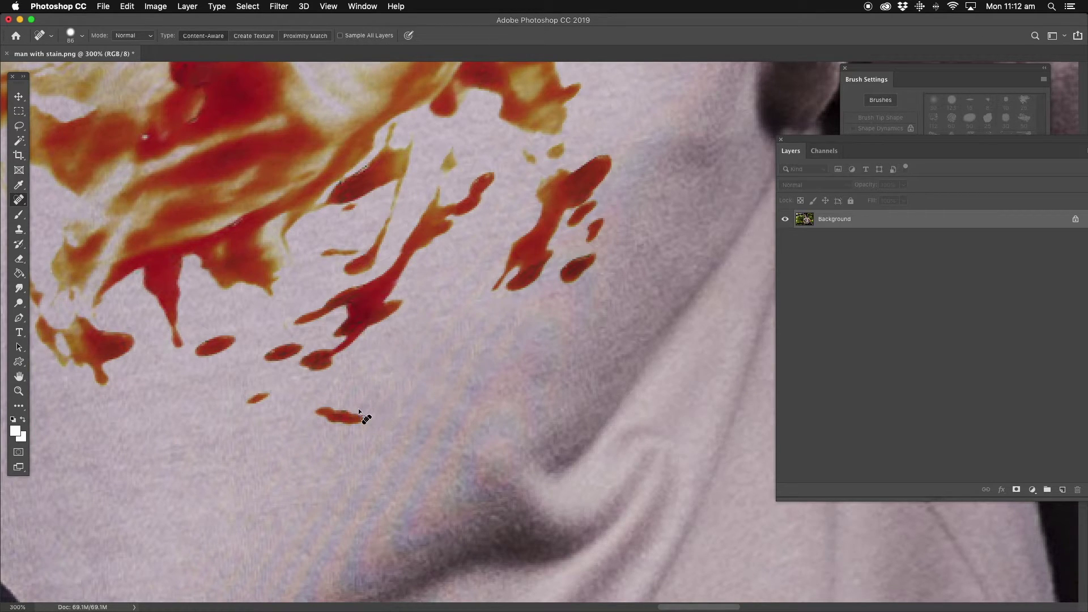
click(329, 414)
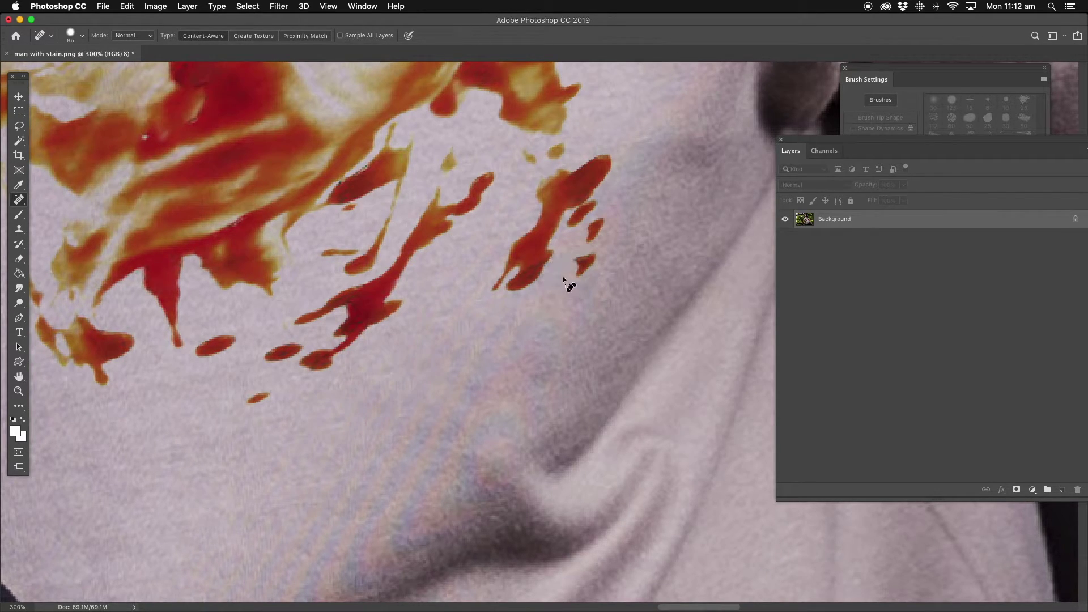
- Spot-heal the small drops and the thick red streak on the sleeve side of the remaining stain
click(584, 270)
click(595, 229)
click(533, 276)
click(505, 266)
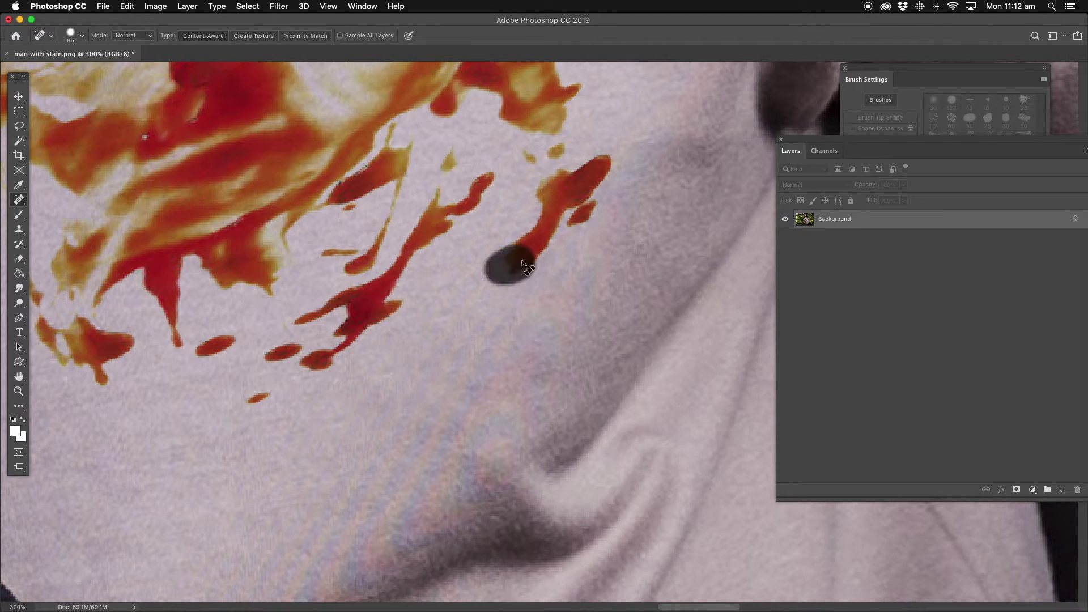
click(566, 219)
click(591, 202)
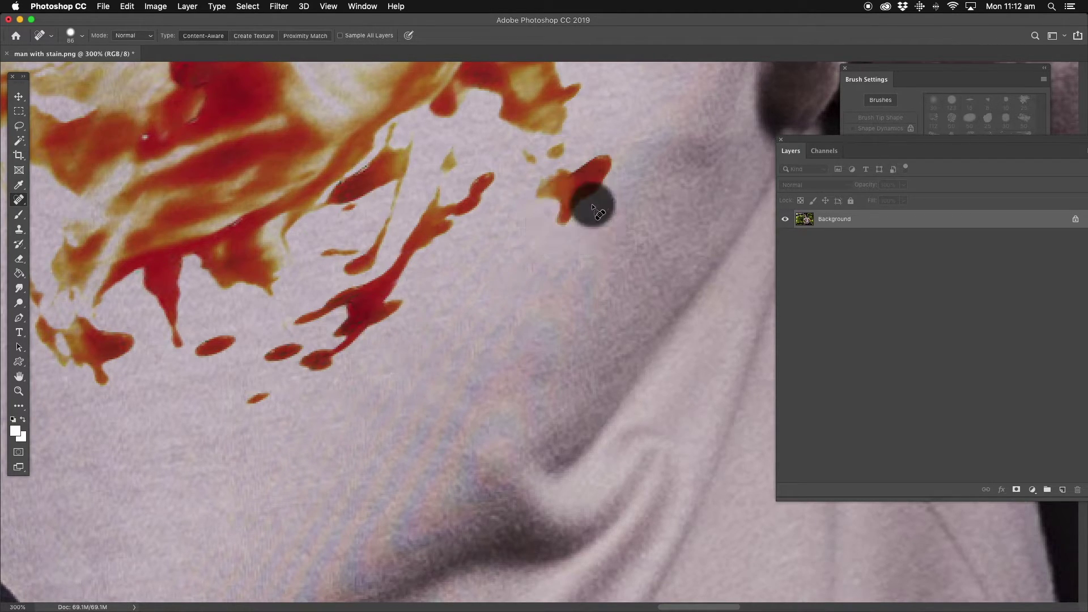
click(571, 222)
click(571, 222)
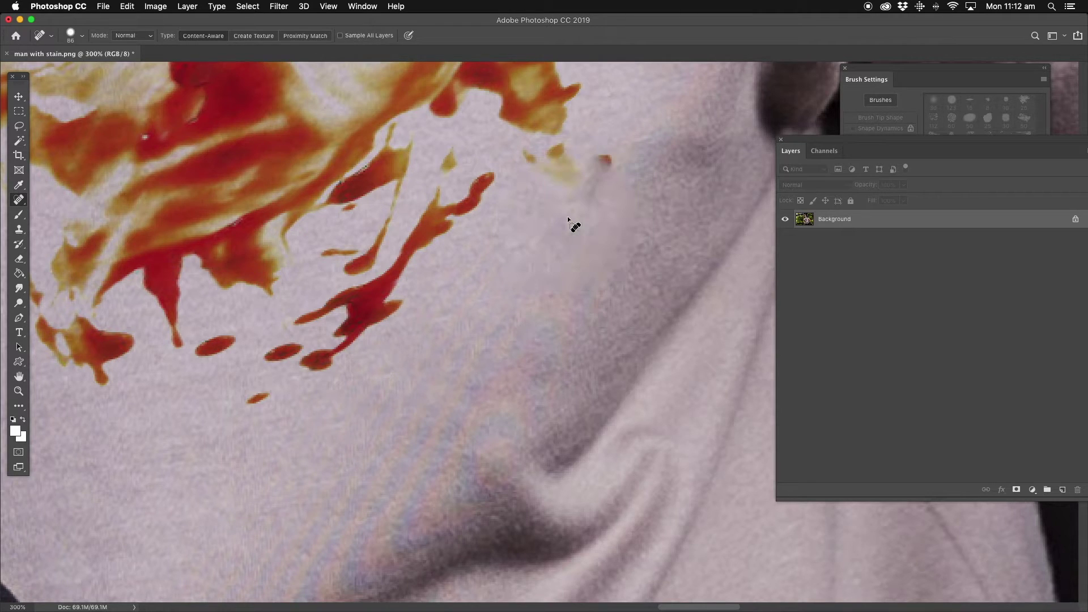
- Spot-heal the leftover red and yellow specks and the dark smudge where the sleeve-side streak was
click(603, 157)
click(557, 166)
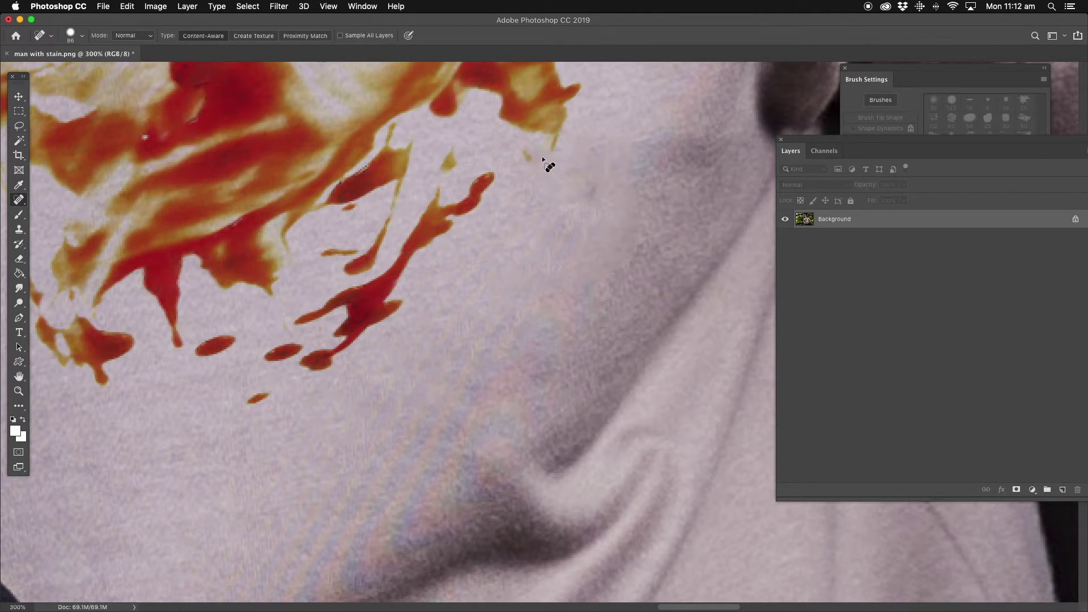
click(535, 160)
click(553, 155)
click(577, 193)
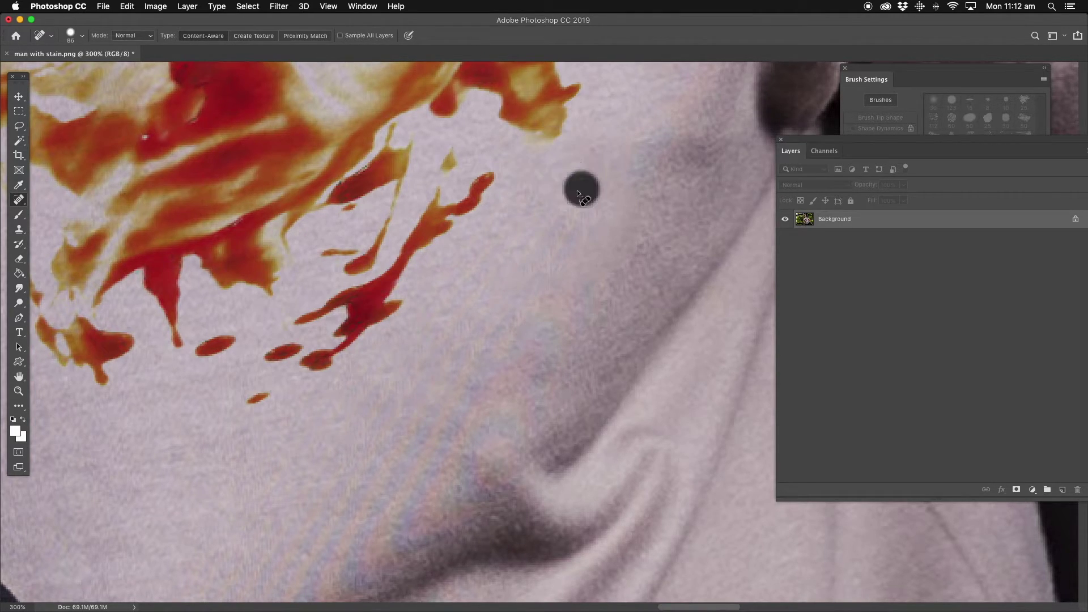
- With the Healing Brush, paint sampled clean fabric over the upper part of the diagonal red streak and its orange residue
click(16, 202)
click(76, 209)
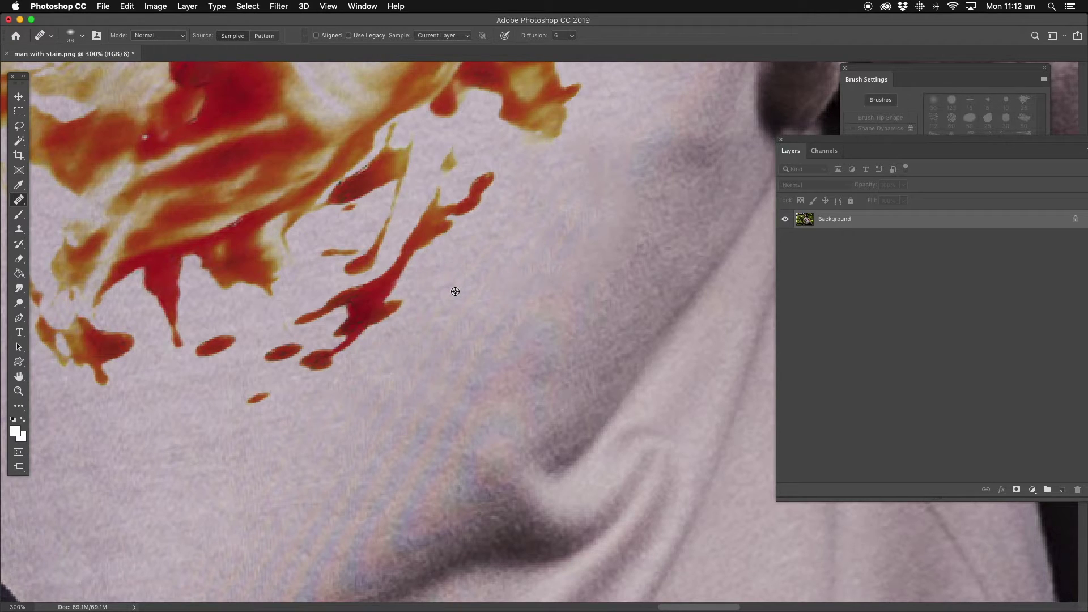
mouse_move(407, 264)
mouse_down()
mouse_move(450, 216)
mouse_move(410, 256)
mouse_move(475, 199)
mouse_up()
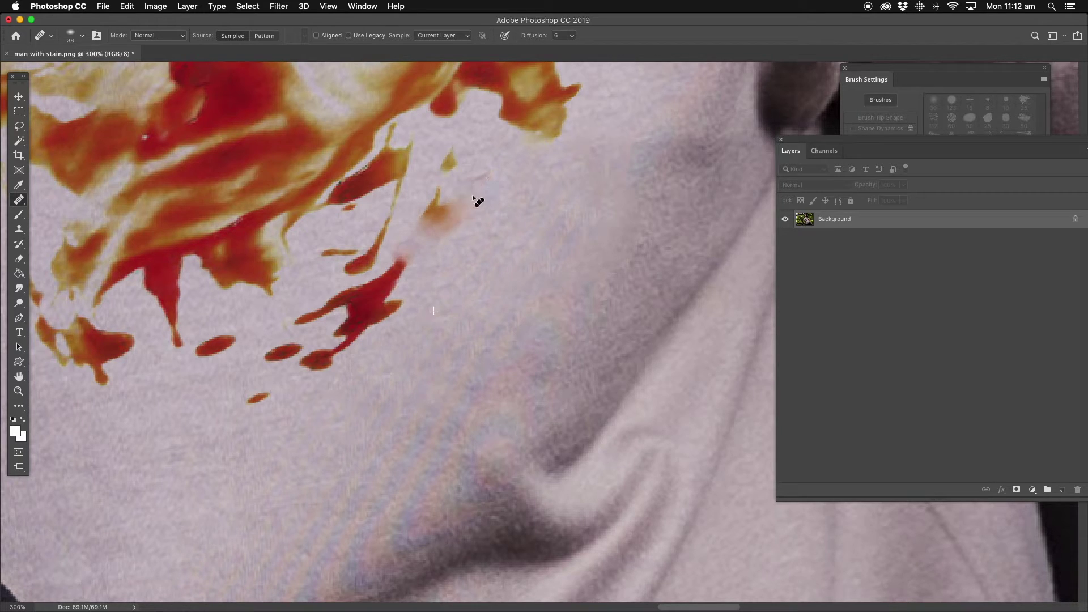
drag(437, 231, 453, 226)
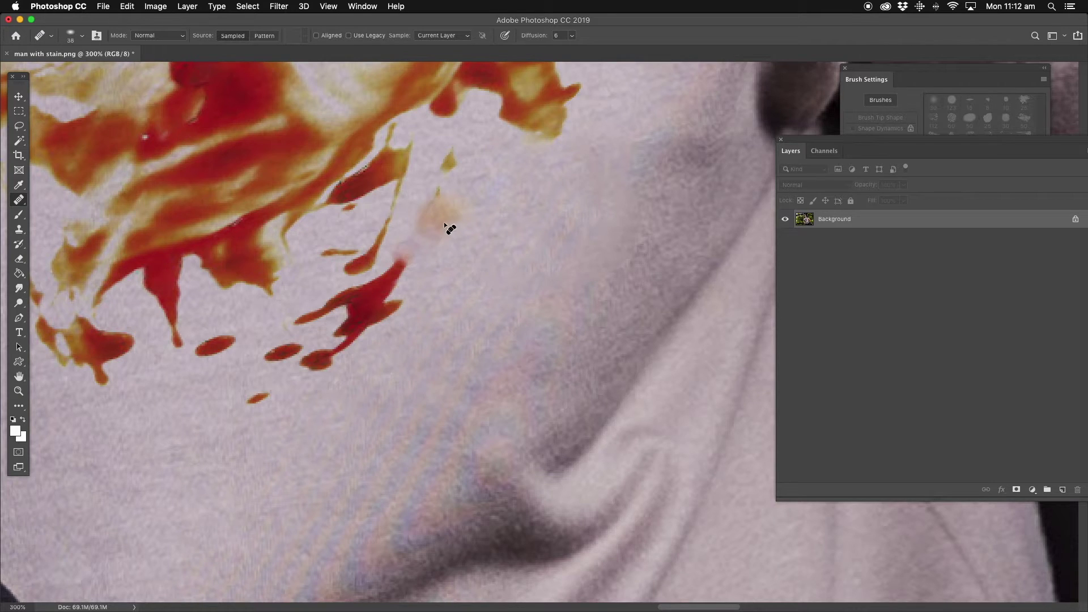
drag(451, 229, 448, 228)
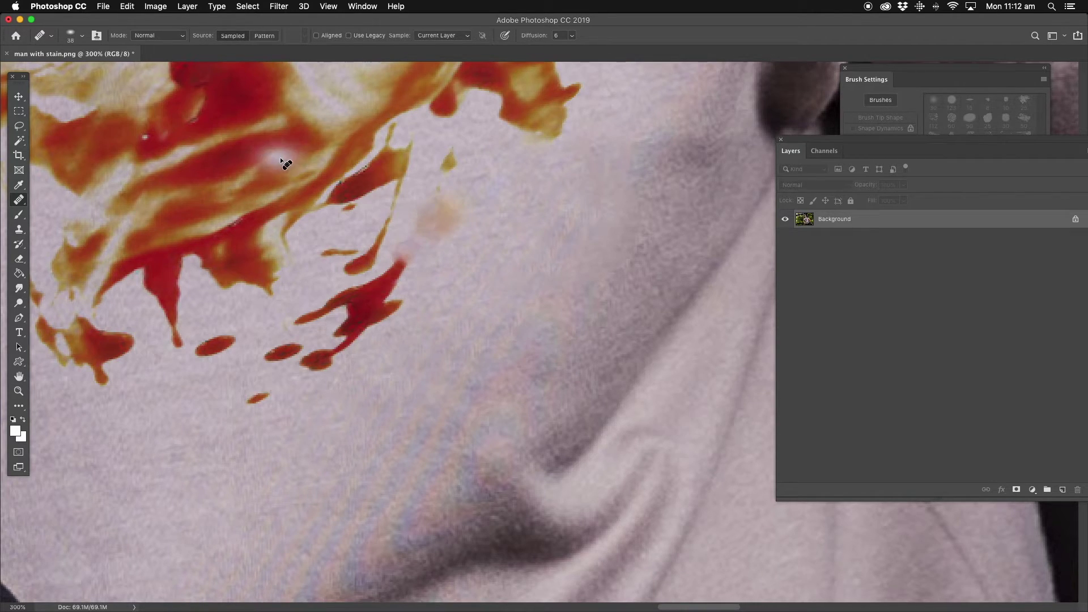
- Dab the Healing Brush inside the large red area, along its lower edge and on the small drip above the diagonal streak
click(275, 174)
click(177, 286)
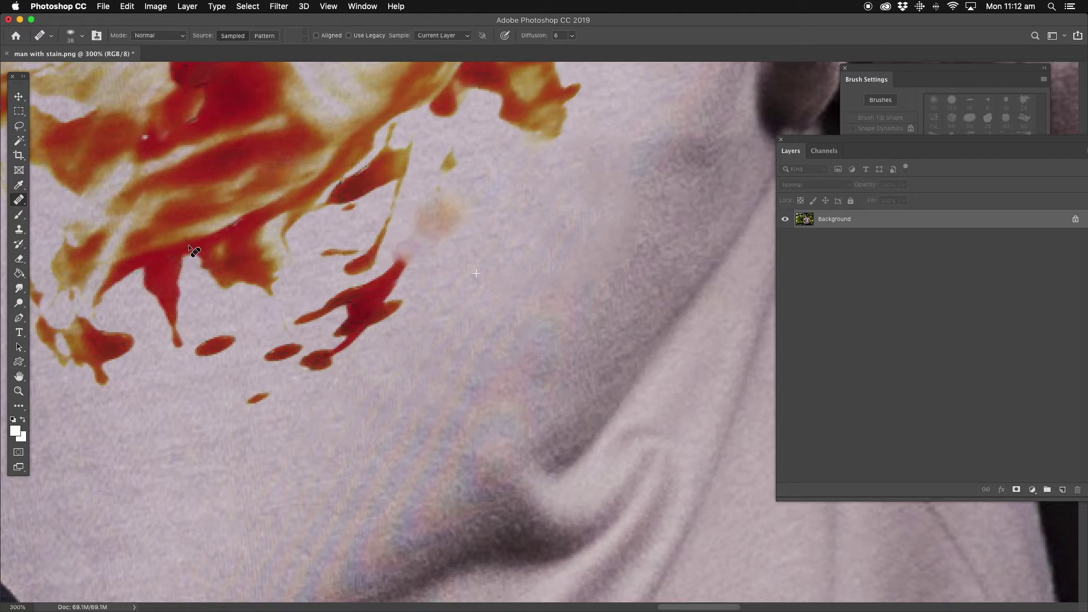
click(194, 257)
click(361, 267)
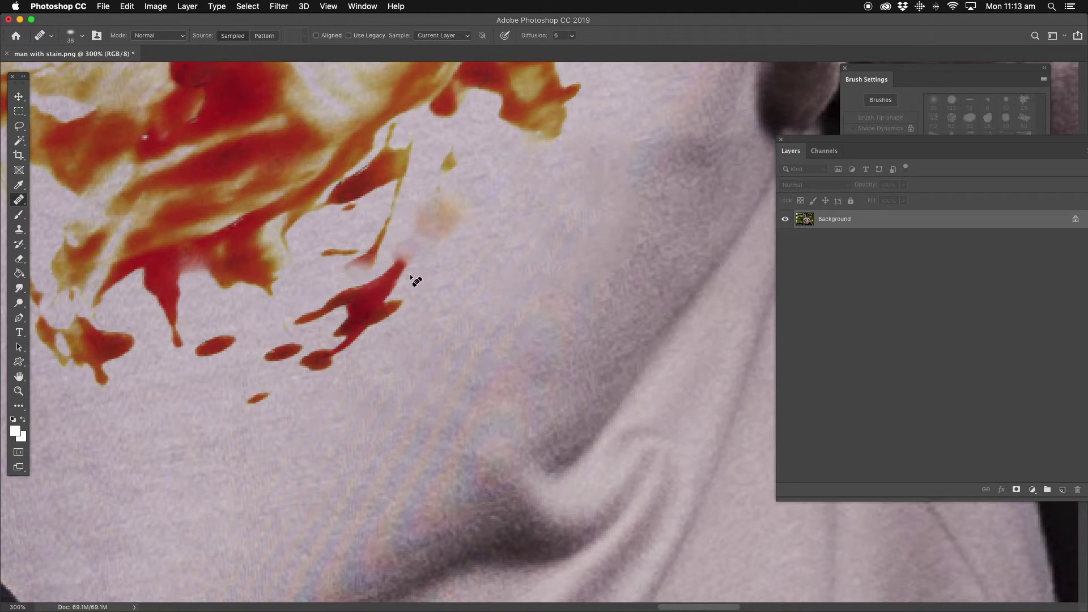
- With the Spot Healing Brush, heal most of the thick diagonal red streak, the orange residue above it and one small drop beside it
right_click(18, 205)
click(72, 199)
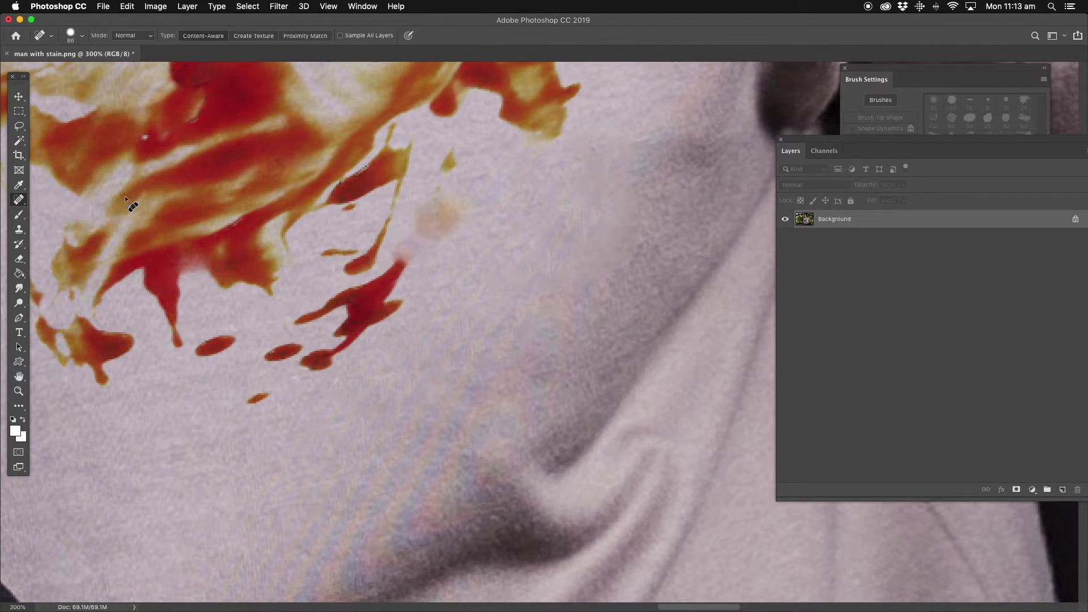
mouse_move(403, 291)
mouse_down()
mouse_move(402, 263)
mouse_move(385, 313)
mouse_move(404, 275)
mouse_move(389, 284)
mouse_move(419, 260)
mouse_move(428, 231)
mouse_move(358, 341)
mouse_move(316, 364)
mouse_move(371, 324)
mouse_move(338, 334)
mouse_move(379, 306)
mouse_move(357, 310)
mouse_move(364, 293)
mouse_move(445, 297)
mouse_up()
click(434, 222)
click(385, 305)
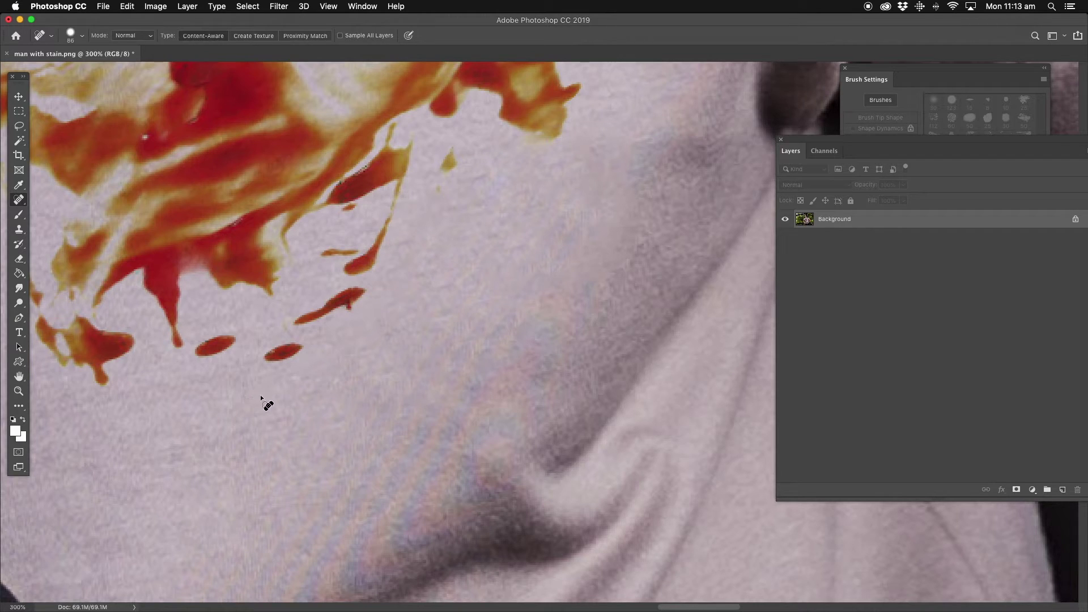
drag(277, 357, 296, 350)
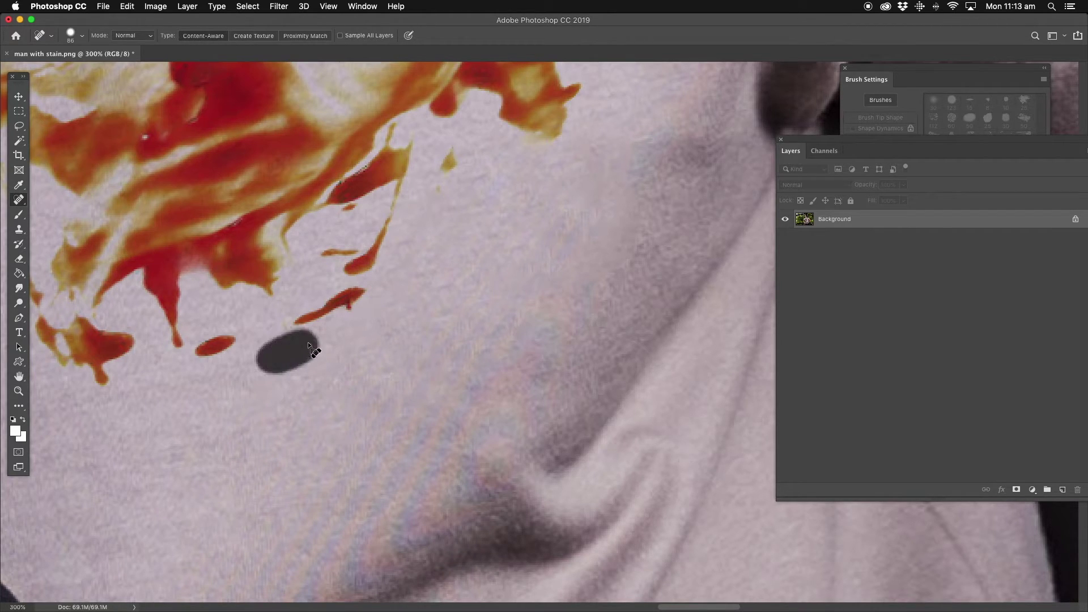
- Spot-heal the rest of the diagonal streak, the next oval drop, the thin hooked drip and the yellow speck beside the main stain
right_click(19, 201)
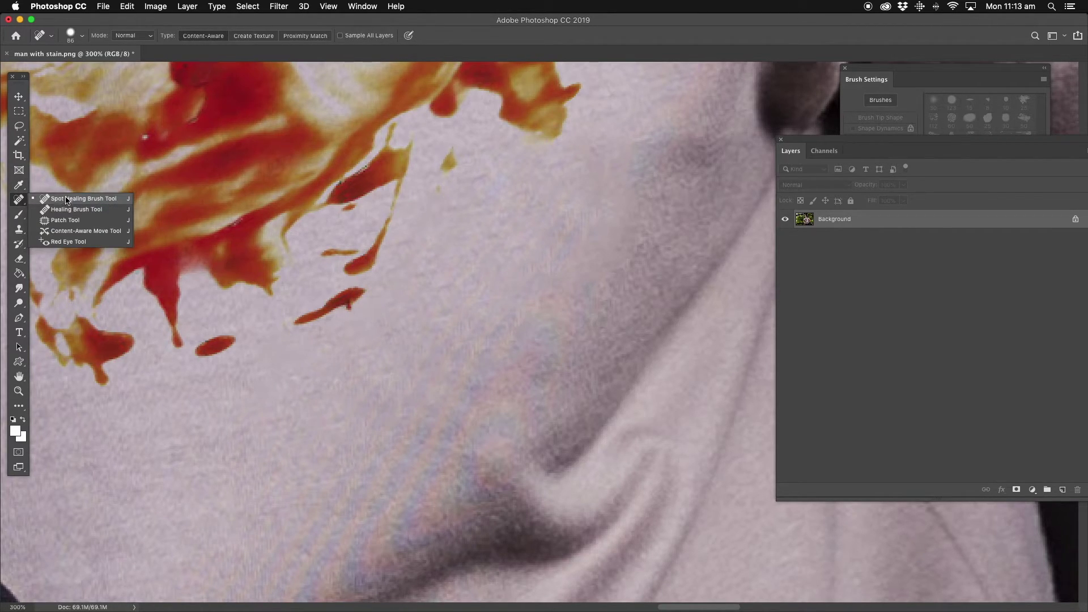
click(67, 200)
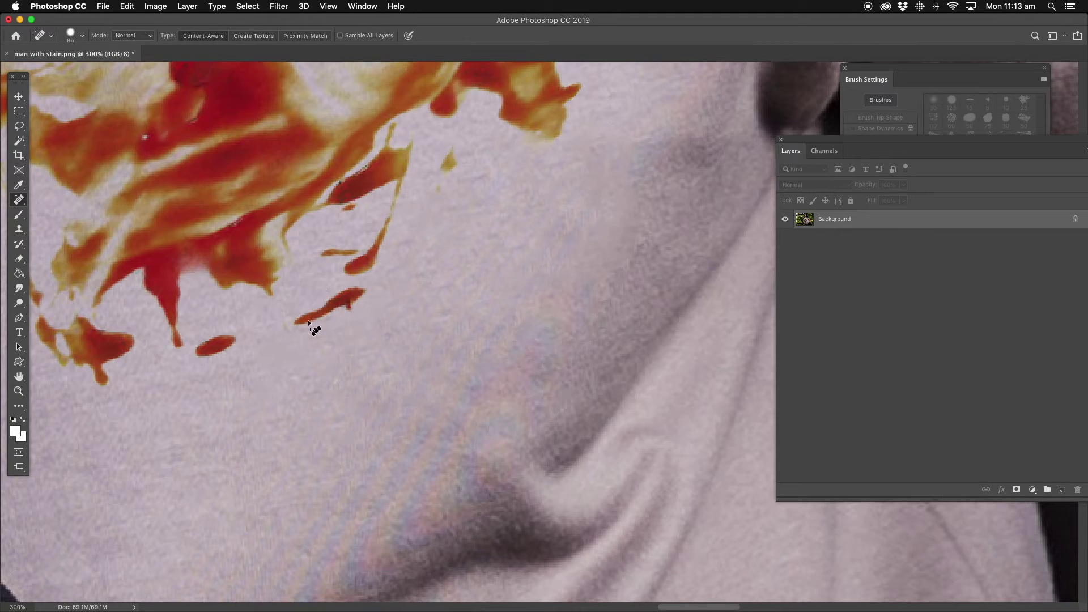
drag(309, 323, 346, 304)
click(217, 345)
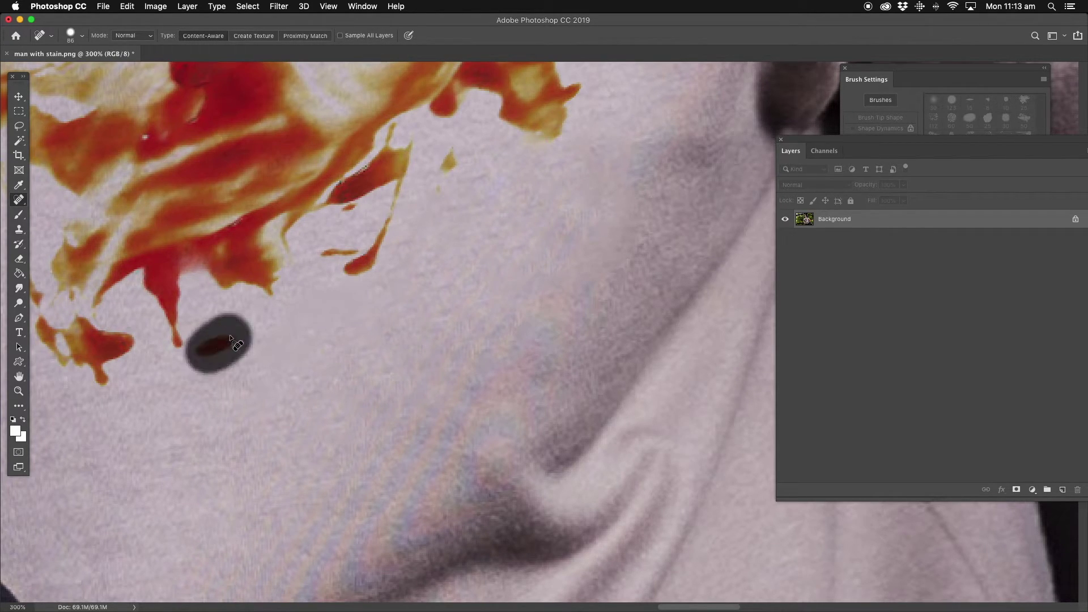
click(360, 264)
mouse_move(366, 246)
mouse_down()
mouse_move(413, 198)
mouse_move(471, 156)
mouse_move(348, 207)
mouse_up()
click(454, 163)
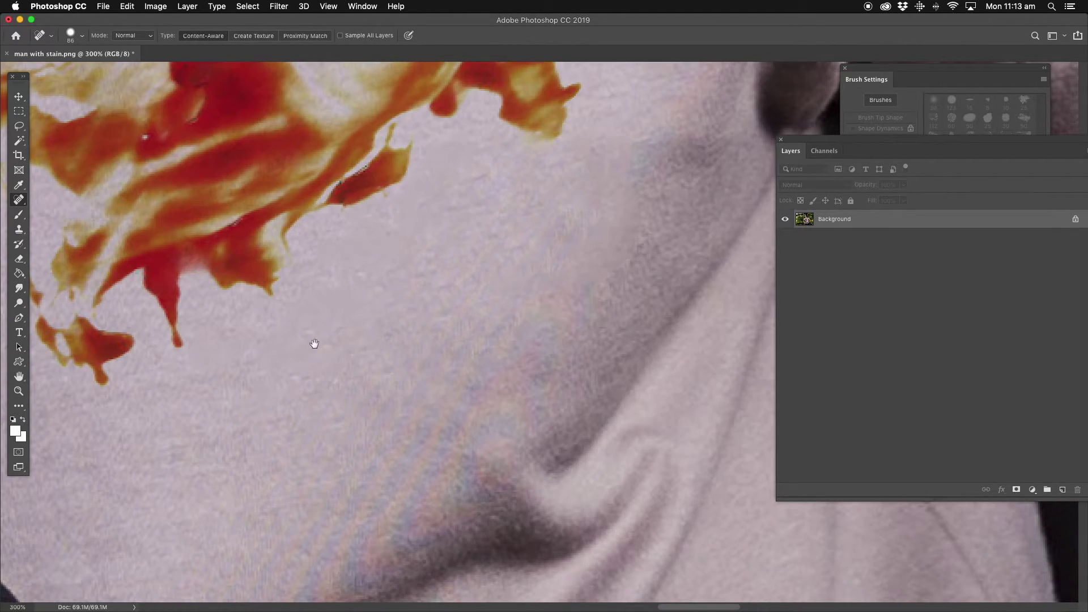
- Spot-heal the detached orange blob with its small tails below the lower corner of the main stain
drag(314, 343, 482, 346)
click(292, 350)
click(270, 372)
click(252, 358)
click(222, 328)
drag(231, 344, 230, 344)
drag(202, 297, 214, 308)
drag(133, 294, 129, 294)
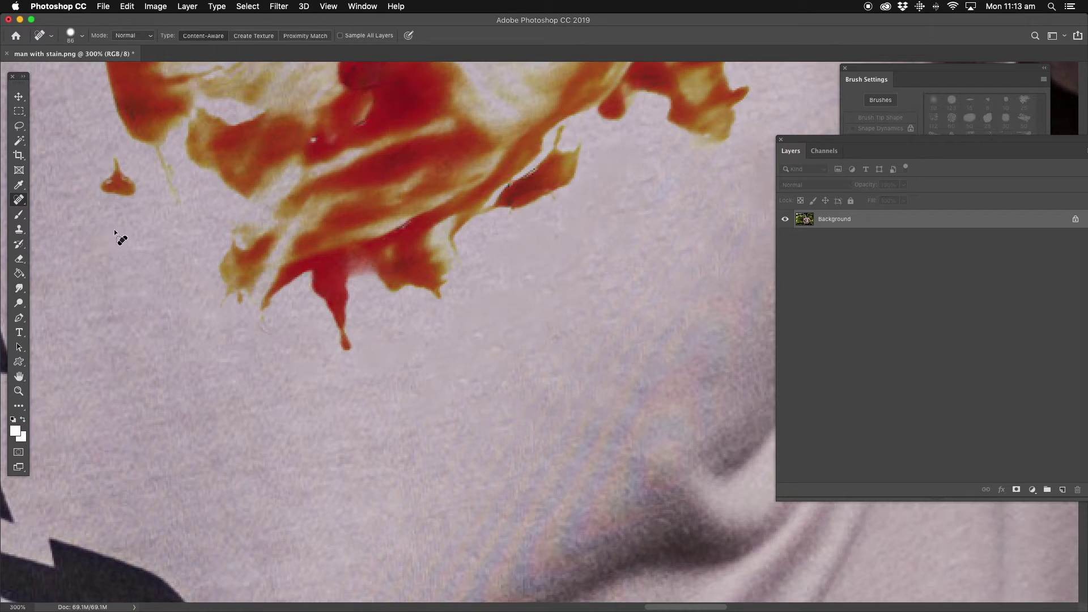
- Spot-heal the isolated small drop near the shirt print and the drips hanging from the main stain's lower edge
drag(116, 187, 122, 177)
mouse_move(339, 322)
mouse_down()
mouse_move(355, 340)
mouse_move(324, 286)
mouse_move(411, 276)
mouse_move(435, 285)
mouse_move(468, 236)
mouse_up()
drag(276, 298, 265, 303)
drag(246, 310, 216, 281)
drag(237, 294, 260, 309)
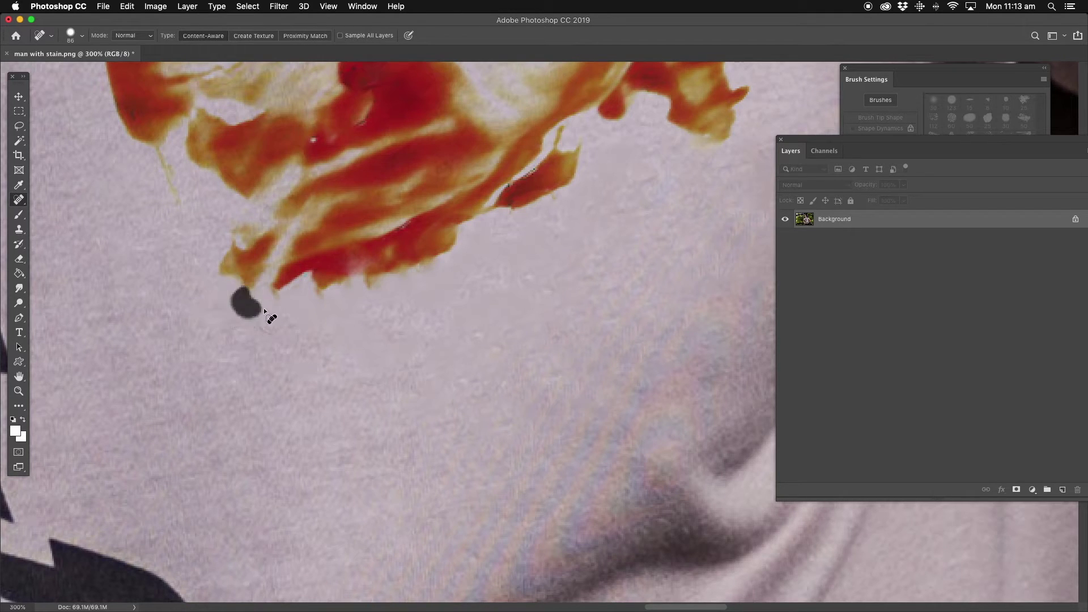
- Spot-heal the pointed orange lobe and its thin spike on the main stain's lower sleeve-side edge
drag(521, 202, 385, 339)
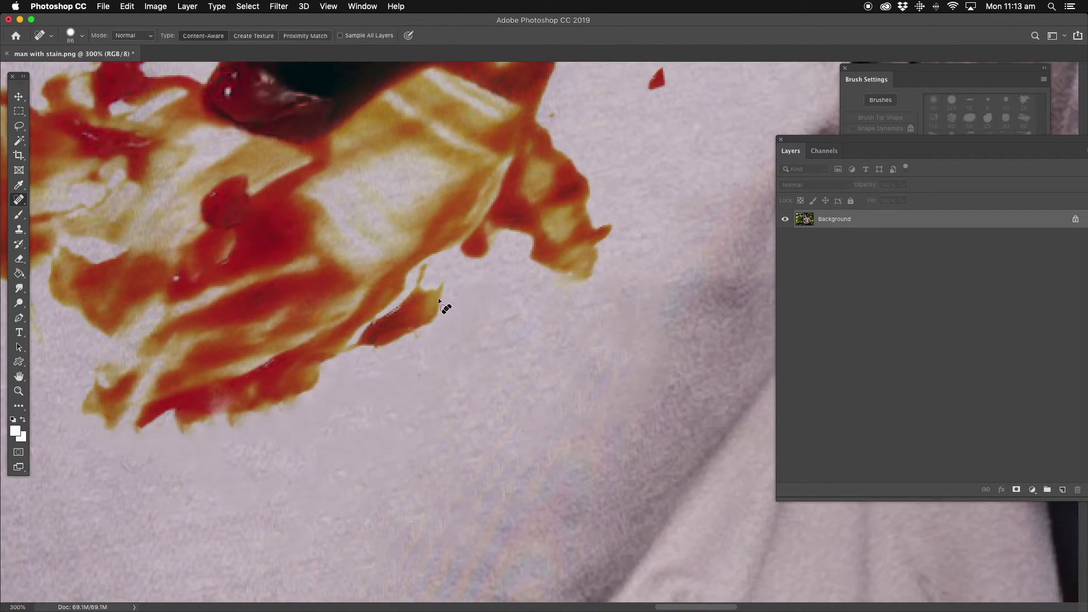
drag(433, 302, 419, 321)
mouse_move(414, 315)
mouse_down()
mouse_move(379, 344)
mouse_move(391, 336)
mouse_up()
drag(427, 315, 405, 325)
drag(432, 271, 391, 326)
drag(369, 343, 377, 335)
- Trim the yellow and red protrusion on the sleeve side of the main stain with Spot Healing Brush strokes
mouse_move(590, 261)
mouse_down()
mouse_move(566, 268)
mouse_move(606, 222)
mouse_move(577, 253)
mouse_move(548, 253)
mouse_up()
click(602, 223)
drag(590, 211, 548, 242)
drag(585, 176, 576, 188)
mouse_move(569, 202)
mouse_down()
mouse_move(555, 224)
mouse_move(531, 226)
mouse_move(564, 173)
mouse_move(535, 228)
mouse_move(525, 223)
mouse_up()
- Spot-heal the isolated red fleck beside the main stain and the short drip under its sleeve-side lobe
scroll(463, 190, up, 5)
scroll(464, 191, right, 3)
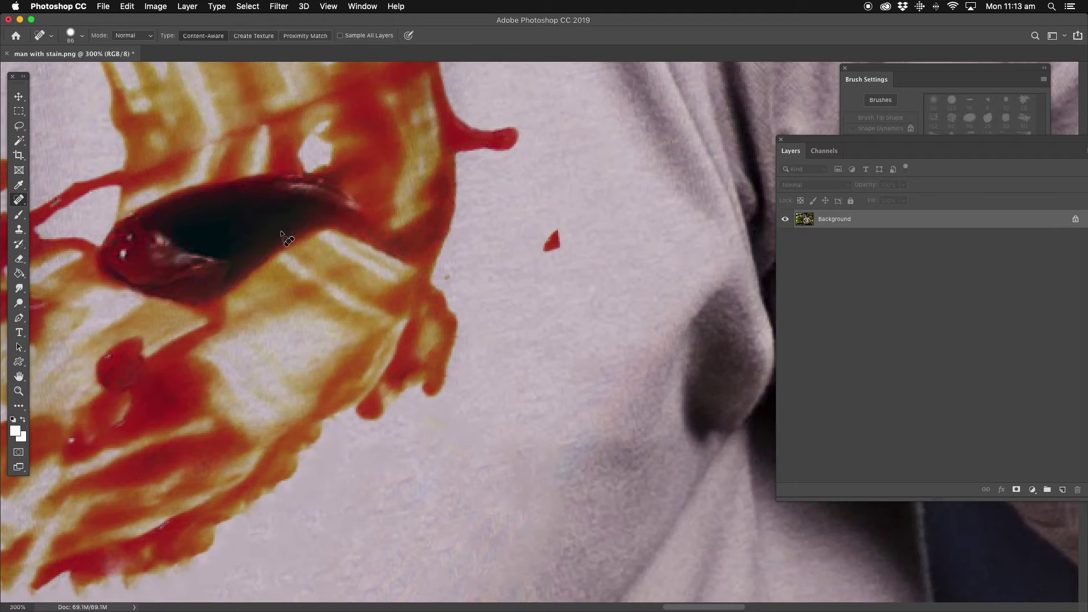
click(550, 238)
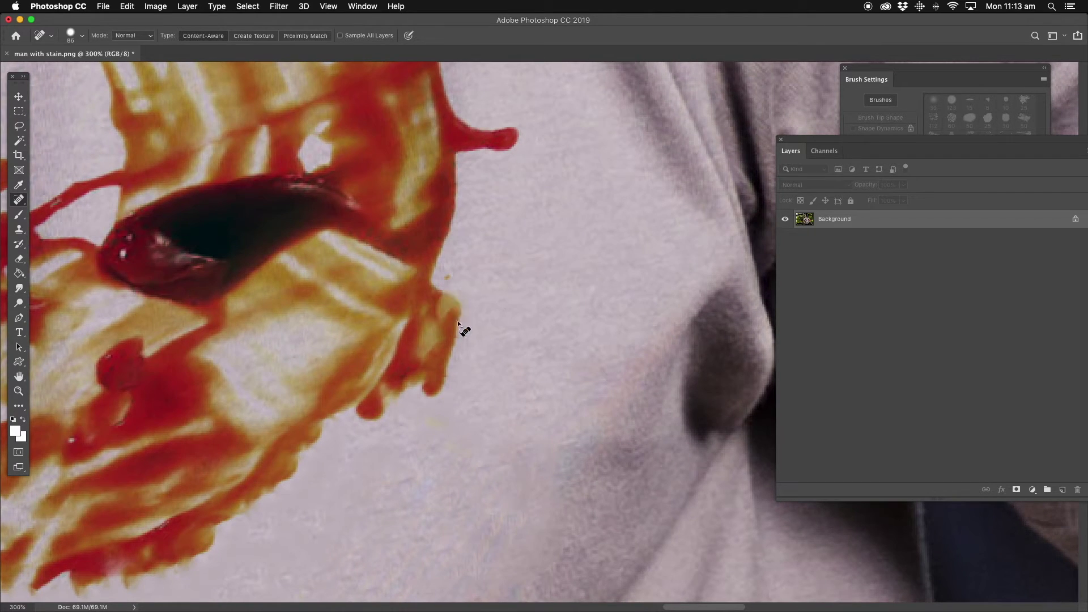
drag(451, 353, 422, 385)
- Spot-heal the horizontal red drip sticking out of the main stain towards the sleeve
scroll(493, 258, up, 3)
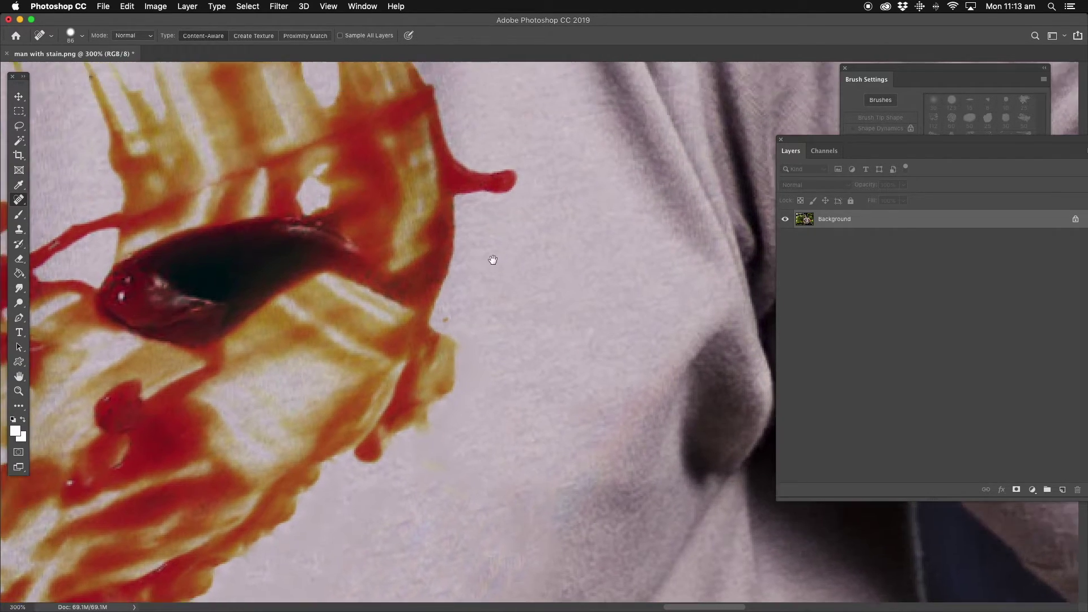
click(503, 219)
click(491, 219)
click(466, 222)
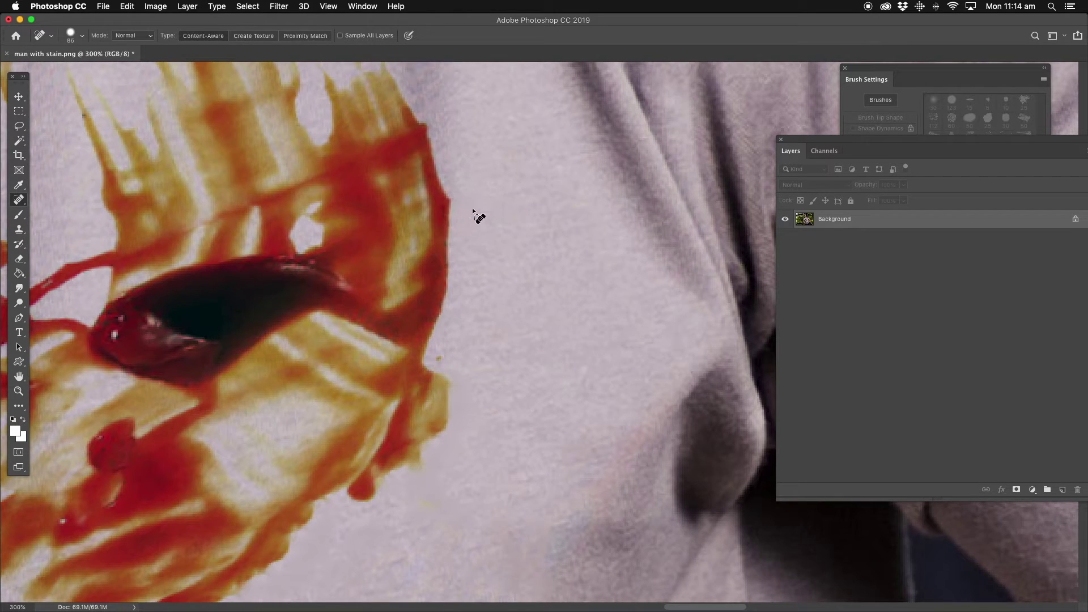
click(456, 206)
- Spot-heal the tallest spike's upper part, the tip of the neighbouring spike and the yellow specks above the main stain
scroll(567, 260, up, 5)
scroll(528, 238, left, 4)
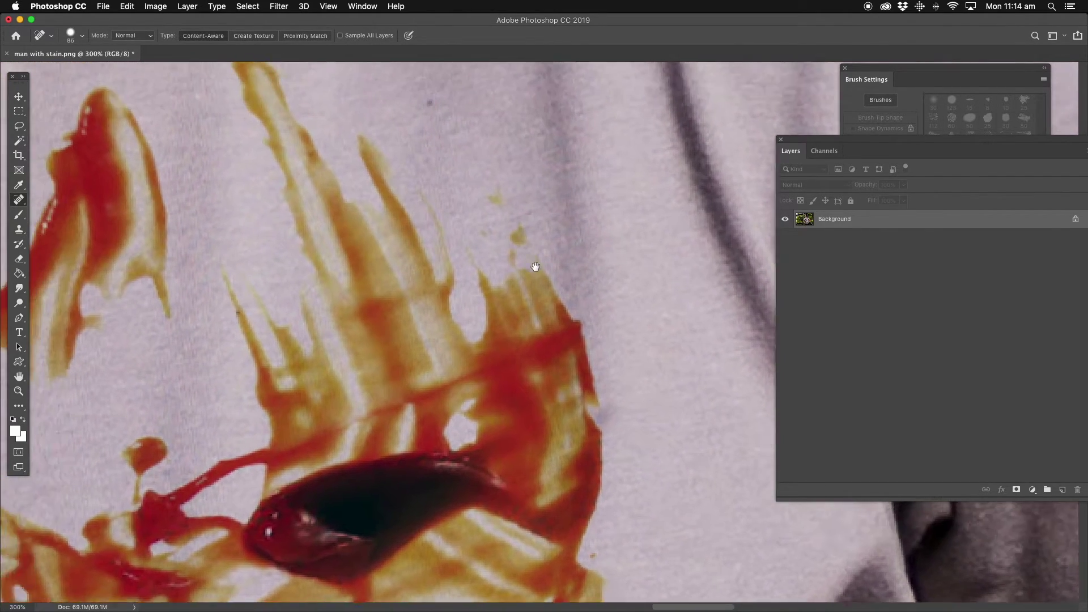
drag(429, 186, 478, 221)
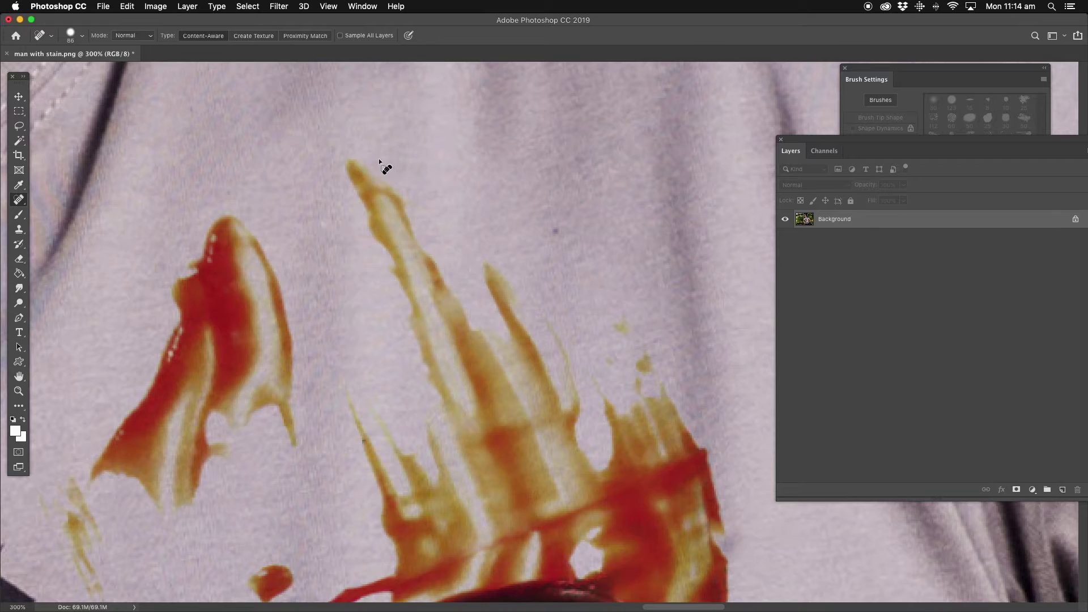
mouse_move(358, 172)
mouse_down()
mouse_move(373, 217)
mouse_move(363, 183)
mouse_move(400, 223)
mouse_move(430, 219)
mouse_move(364, 273)
mouse_move(424, 258)
mouse_move(433, 321)
mouse_move(421, 324)
mouse_move(407, 297)
mouse_up()
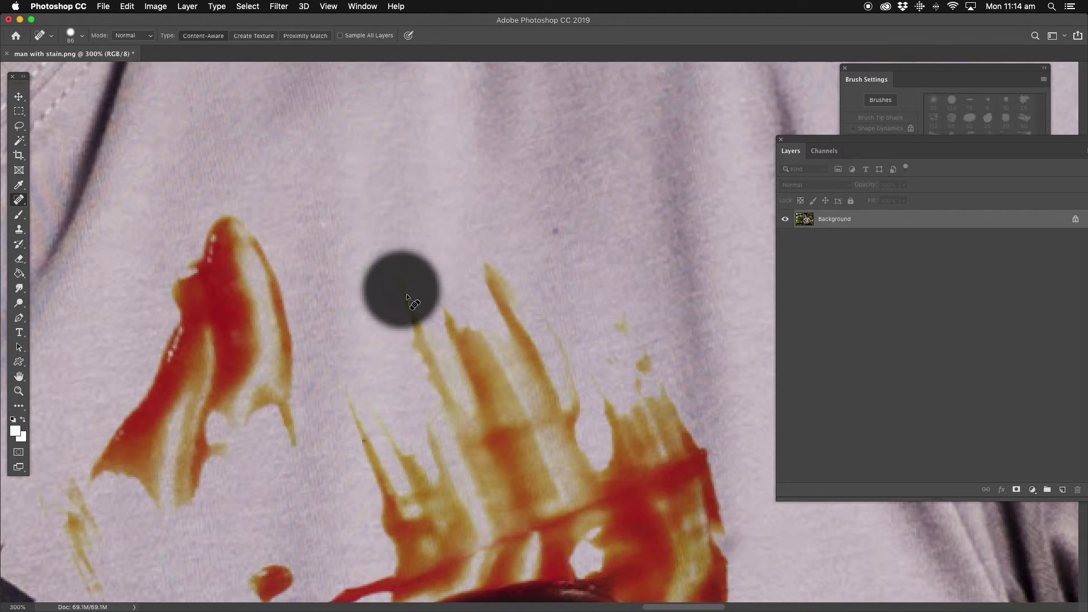
click(492, 273)
click(504, 304)
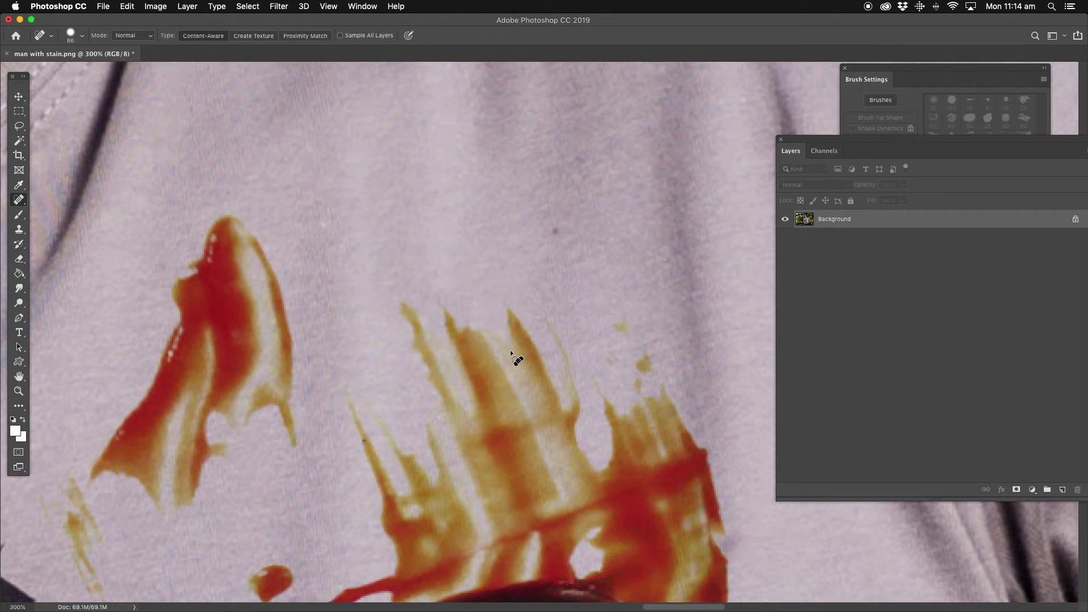
click(645, 364)
click(611, 357)
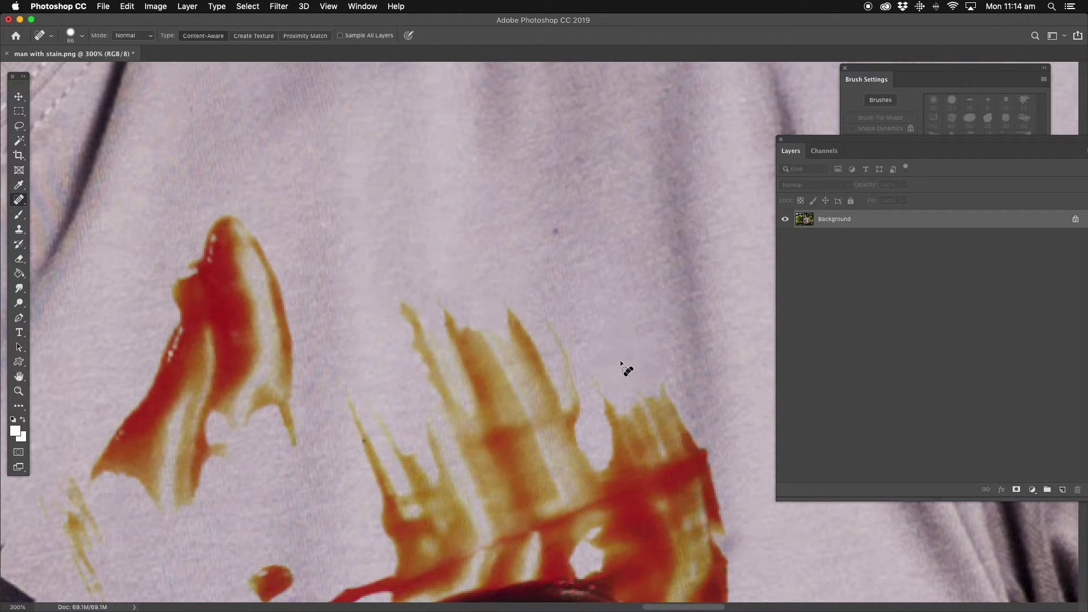
- Spot-heal the yellow streaks and ragged orange tips on the print side, plus the round drop with its stem above the stain
scroll(335, 325, down, 5)
scroll(334, 325, left, 5)
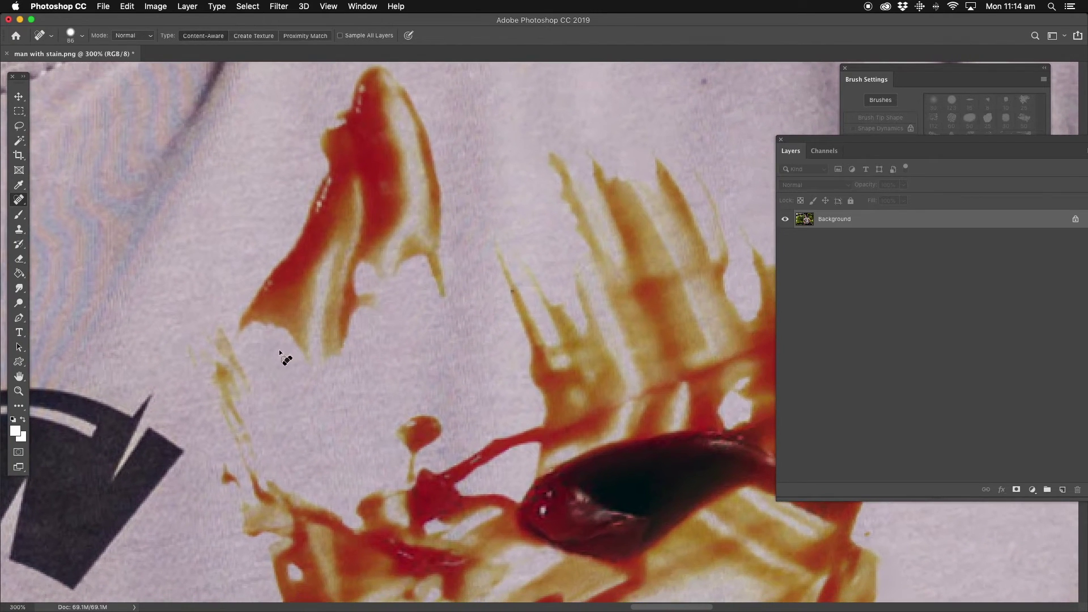
mouse_move(211, 352)
mouse_down()
mouse_move(238, 397)
mouse_move(246, 448)
mouse_up()
drag(293, 414, 304, 267)
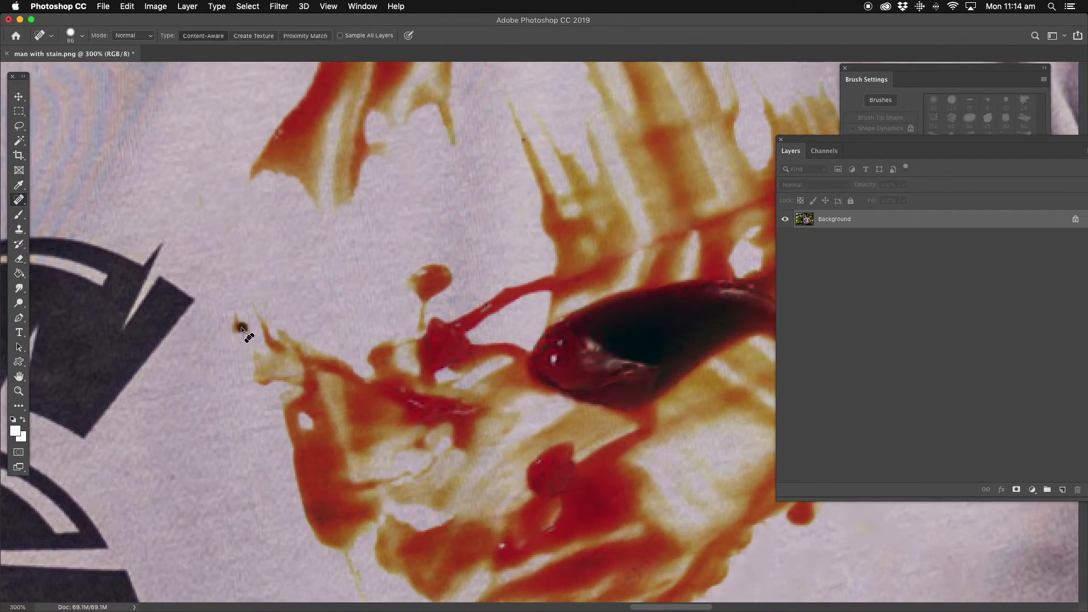
mouse_move(238, 323)
mouse_down()
mouse_move(262, 323)
mouse_move(283, 353)
mouse_move(316, 354)
mouse_move(320, 383)
mouse_up()
click(432, 275)
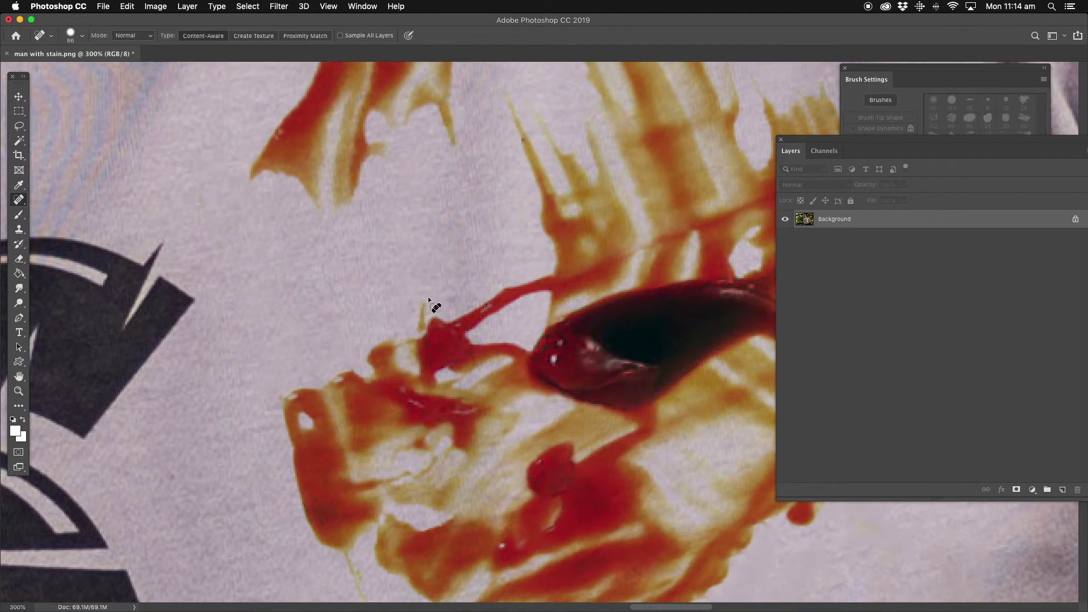
click(429, 312)
- Spot-heal the thin tail and the lower sleeve-side edge of the separate upper stain
mouse_move(462, 272)
mouse_down()
mouse_move(433, 382)
mouse_move(446, 448)
mouse_up()
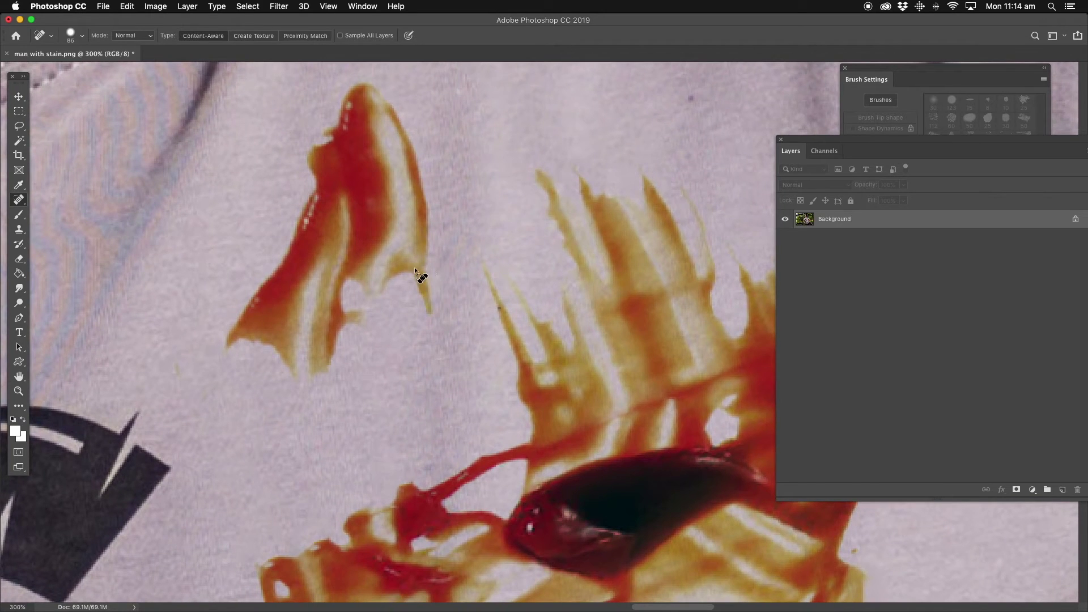
drag(405, 271, 426, 300)
click(426, 299)
drag(422, 237, 423, 216)
mouse_move(379, 278)
mouse_down()
mouse_move(399, 259)
mouse_move(418, 193)
mouse_move(402, 220)
mouse_up()
click(418, 188)
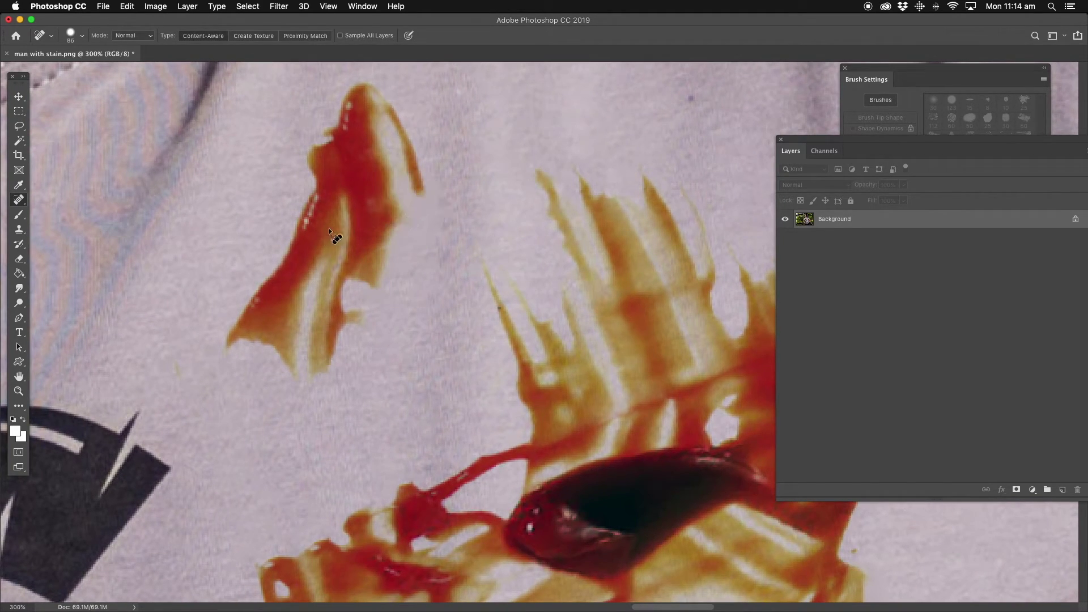
- Spot-heal the long lower arm of the separate upper stain
drag(329, 231, 330, 232)
drag(305, 300, 312, 312)
click(244, 324)
drag(298, 354, 310, 363)
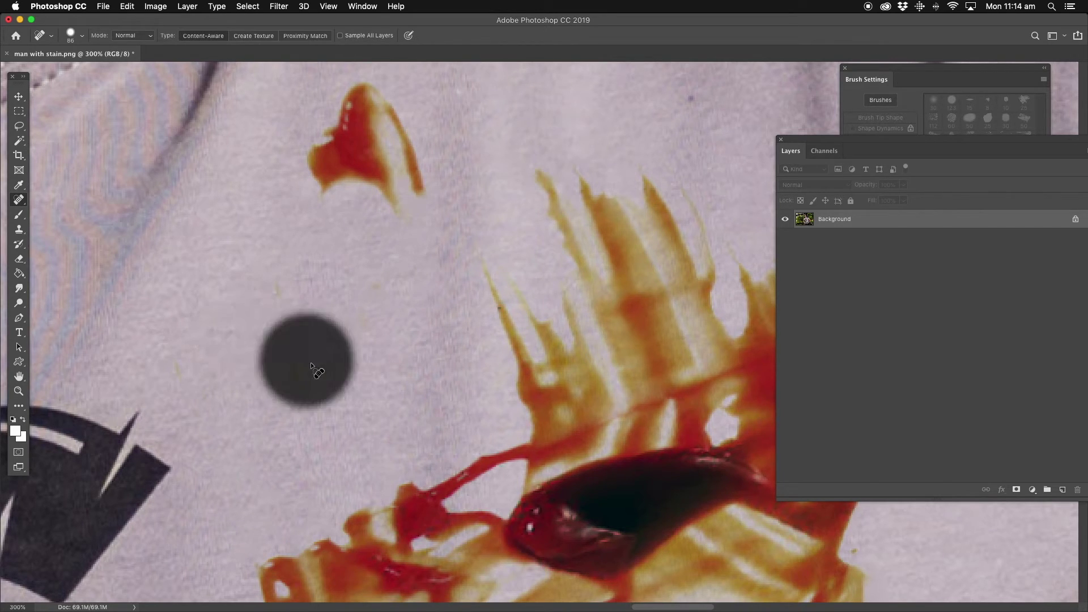
- Spot-heal the remaining top of the separate upper stain and the leftover smudges around it
click(365, 290)
drag(325, 242, 319, 327)
mouse_move(354, 264)
mouse_down()
mouse_move(359, 277)
mouse_move(324, 265)
mouse_up()
drag(347, 216, 345, 216)
drag(381, 262, 381, 262)
mouse_move(396, 352)
mouse_down()
mouse_move(290, 208)
mouse_move(450, 439)
mouse_up()
click(312, 206)
drag(327, 182, 308, 207)
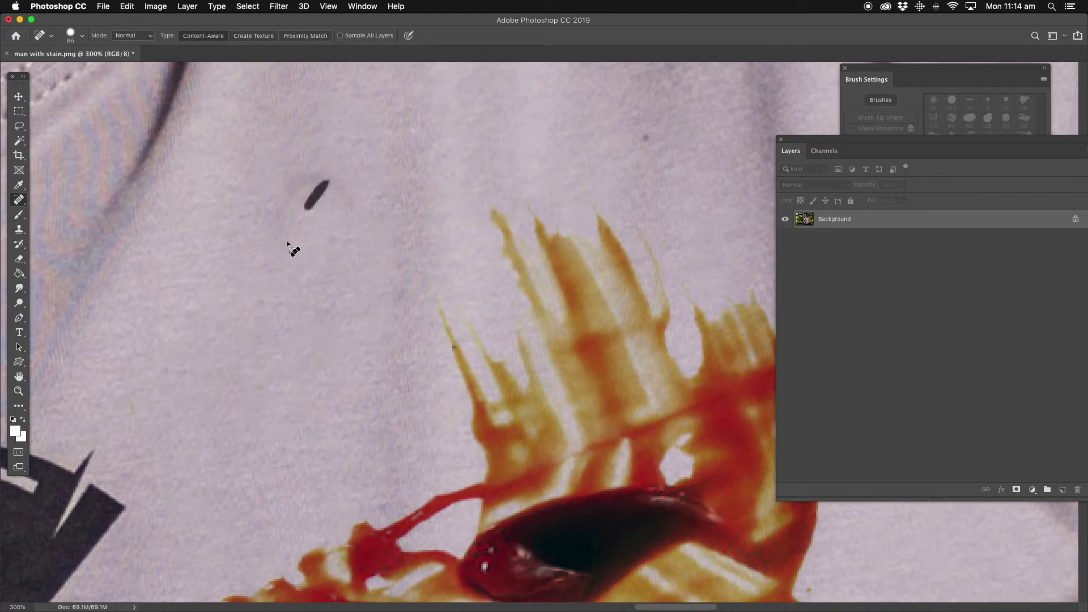
- Draw a Lasso selection closely around the whole remaining stain on the chest beside the helmet print
mouse_move(388, 495)
mouse_down()
mouse_move(369, 345)
mouse_move(386, 448)
mouse_up()
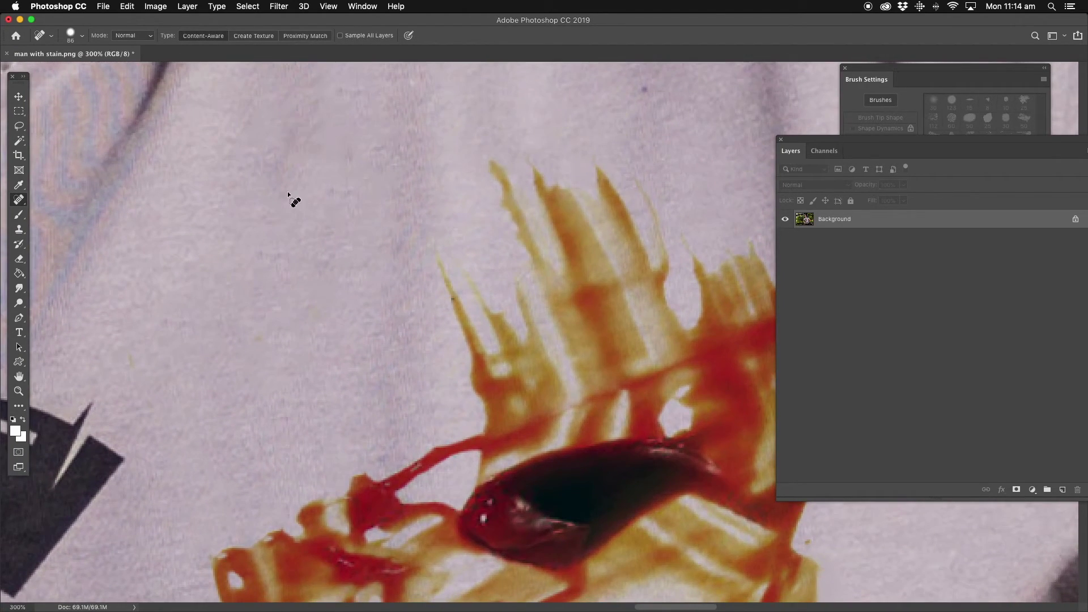
scroll(390, 384, down, 10)
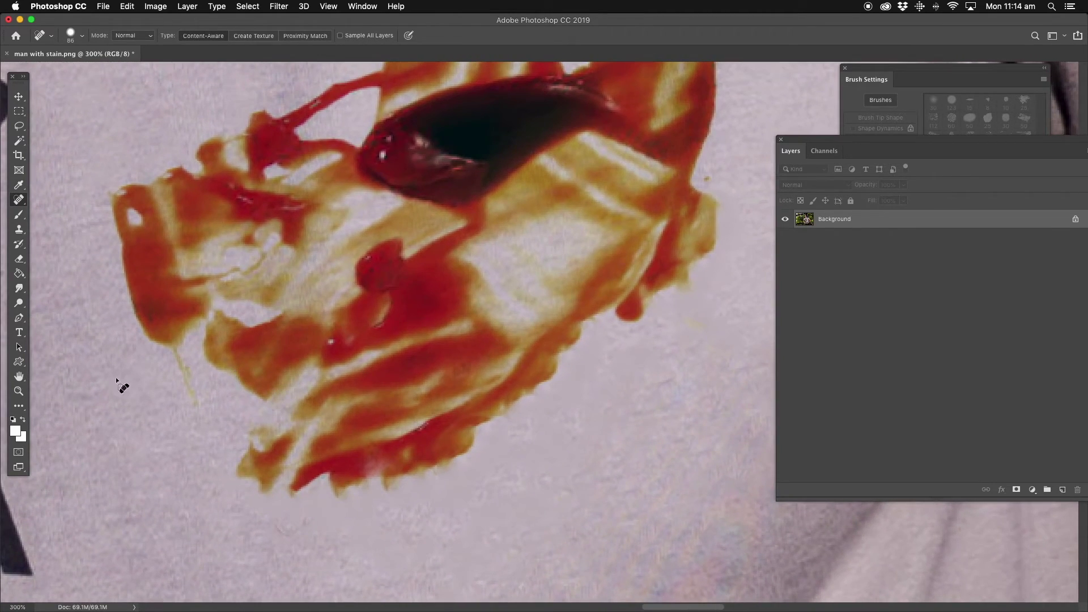
click(19, 392)
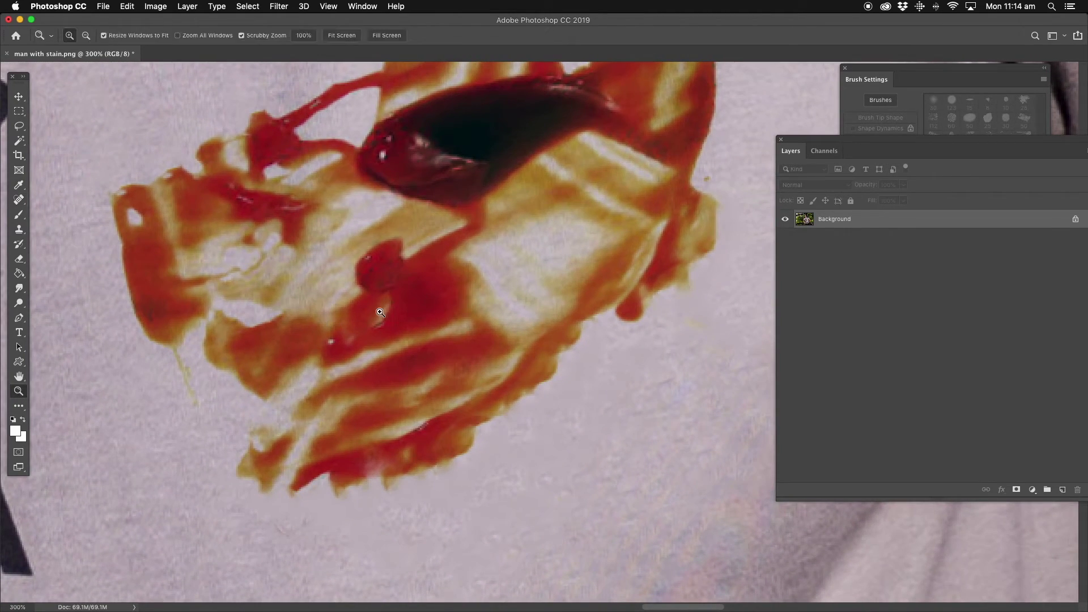
alt+click(484, 282)
alt+click(483, 283)
alt+click(483, 282)
alt+click(484, 282)
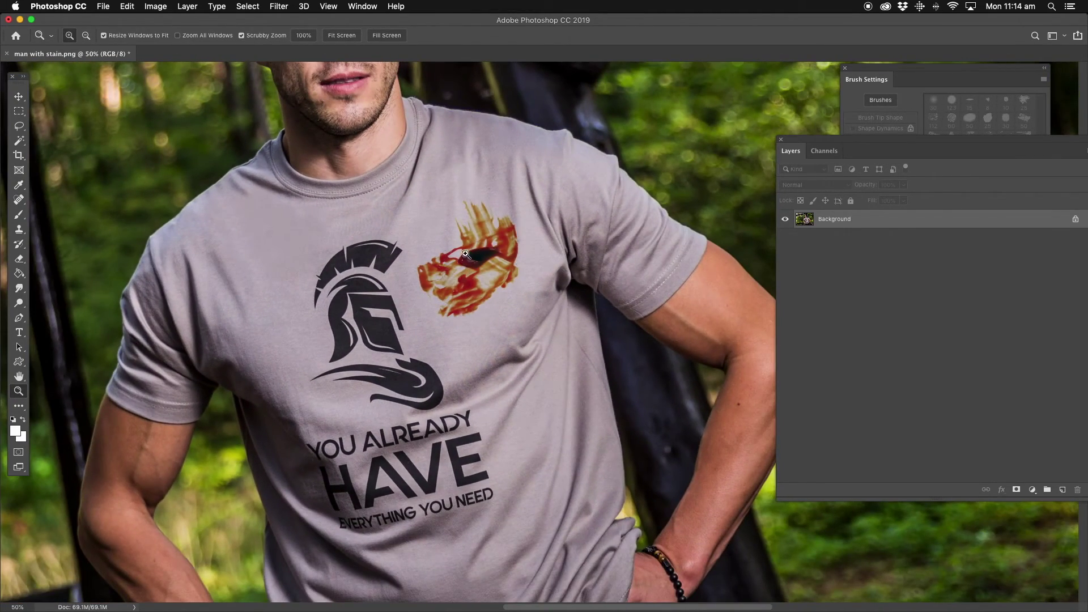
click(464, 255)
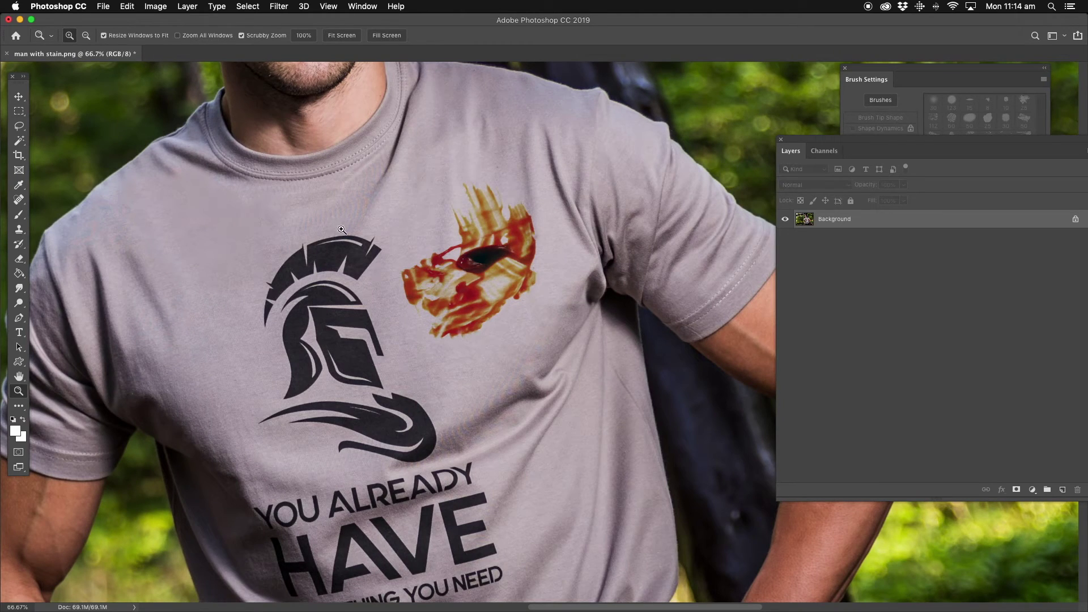
click(20, 127)
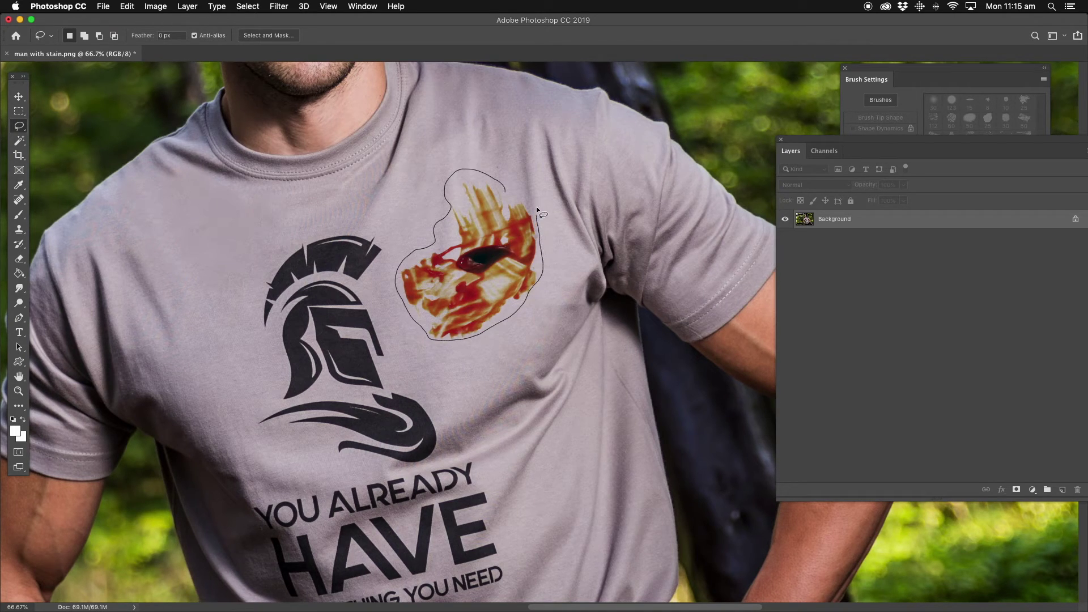
drag(509, 194, 509, 196)
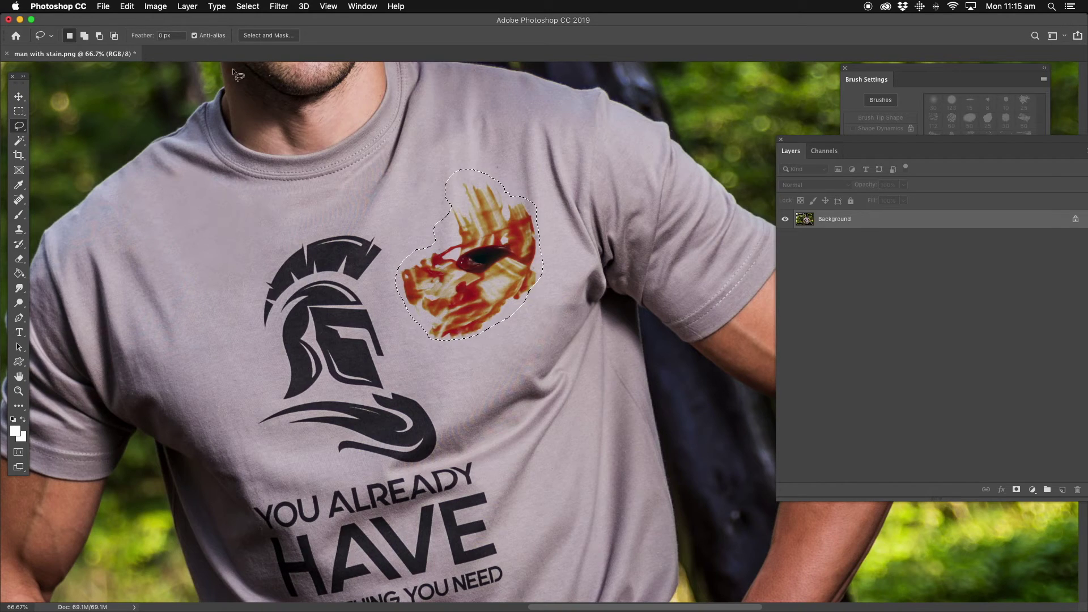
- Fill the selection with Content-Aware contents, using Color Adaptation, Normal mode and 100% opacity
click(128, 6)
click(135, 187)
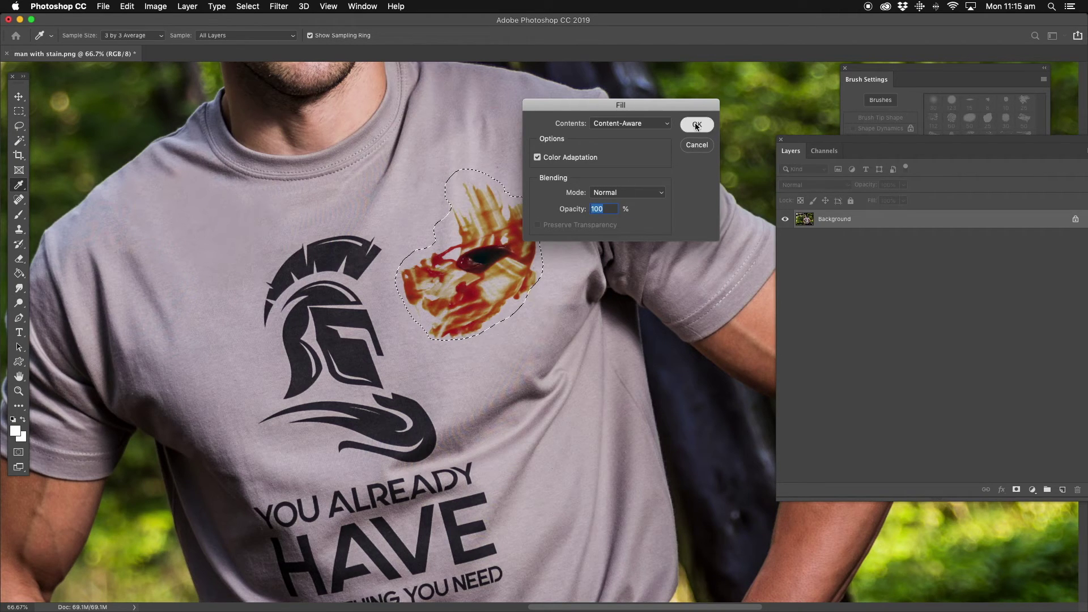
key(Return)
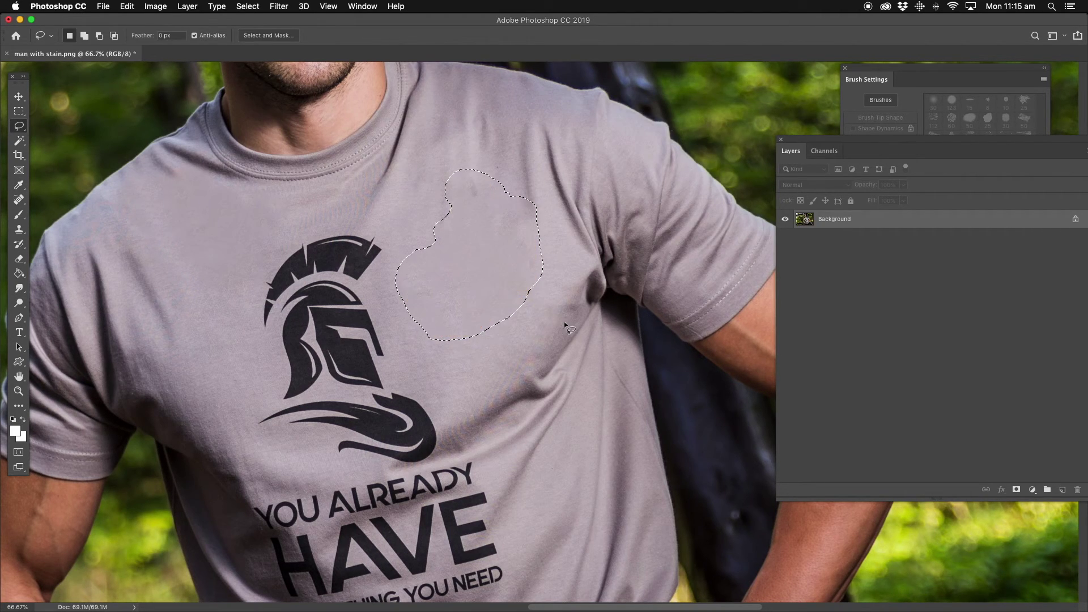
- Deselect the filled area and patch the small dark smudge at its upper edge with clean fabric from below
key(super+d)
click(19, 391)
click(518, 231)
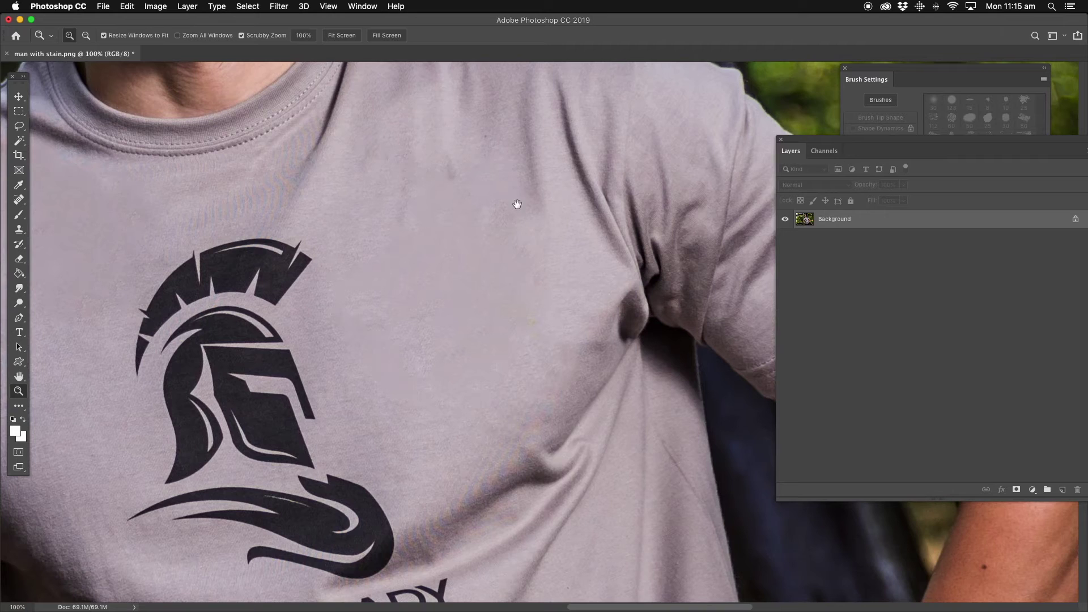
drag(517, 204, 474, 340)
click(453, 313)
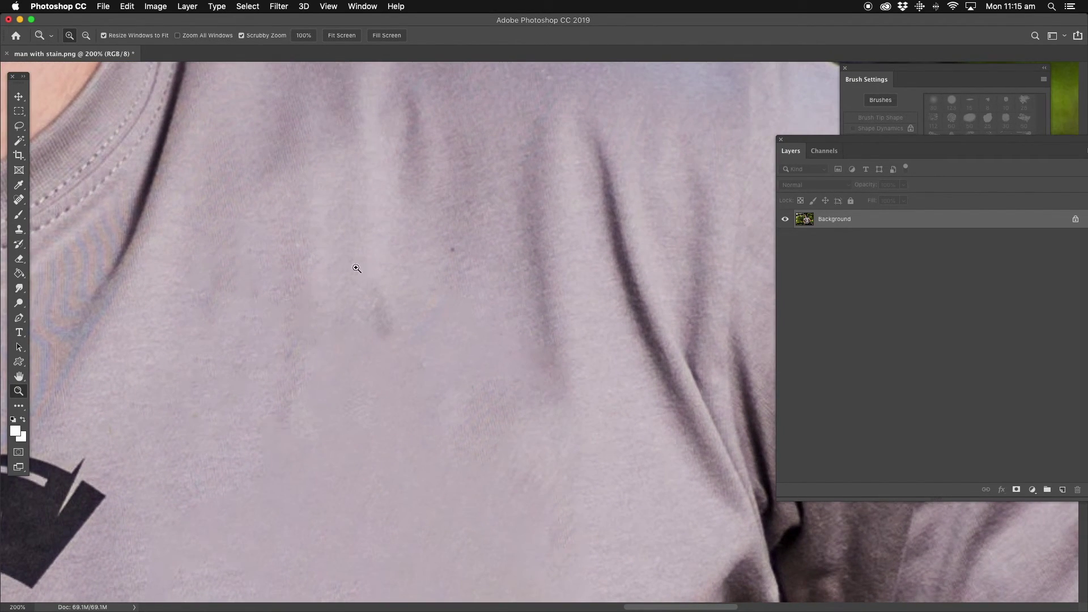
mouse_move(20, 203)
mouse_down()
mouse_move(40, 200)
mouse_move(56, 220)
mouse_up()
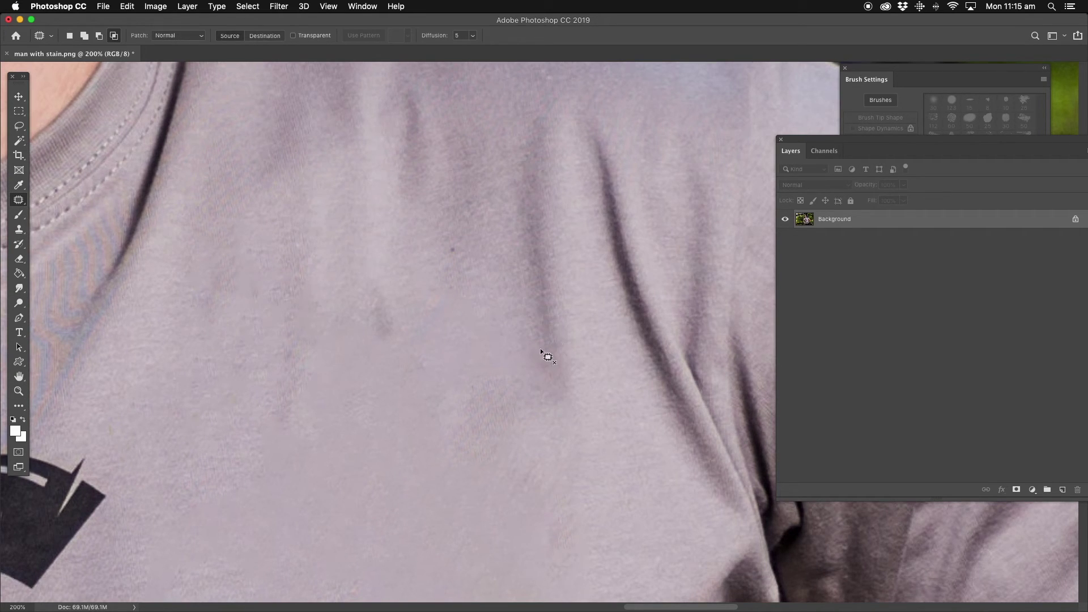
drag(506, 349, 483, 332)
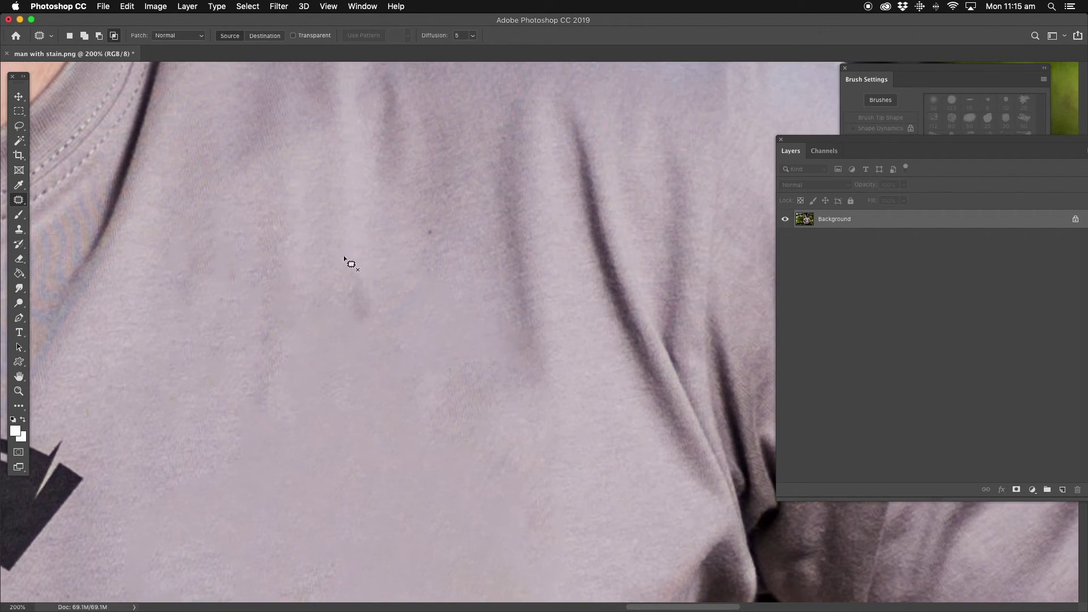
mouse_move(344, 255)
mouse_down()
mouse_move(344, 308)
mouse_move(347, 253)
mouse_up()
drag(376, 297, 355, 434)
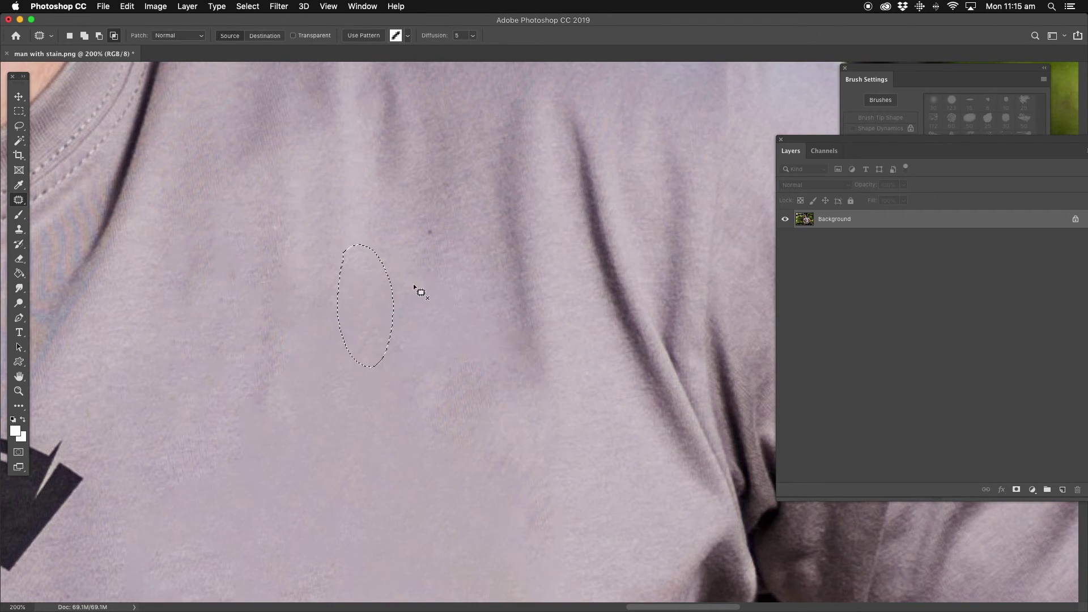
key(super+d)
- Patch the abrupt lower end of the vertical fold near the armpit so the crease continues down into the filled area
drag(501, 266, 488, 260)
drag(429, 401, 316, 299)
key(super+d)
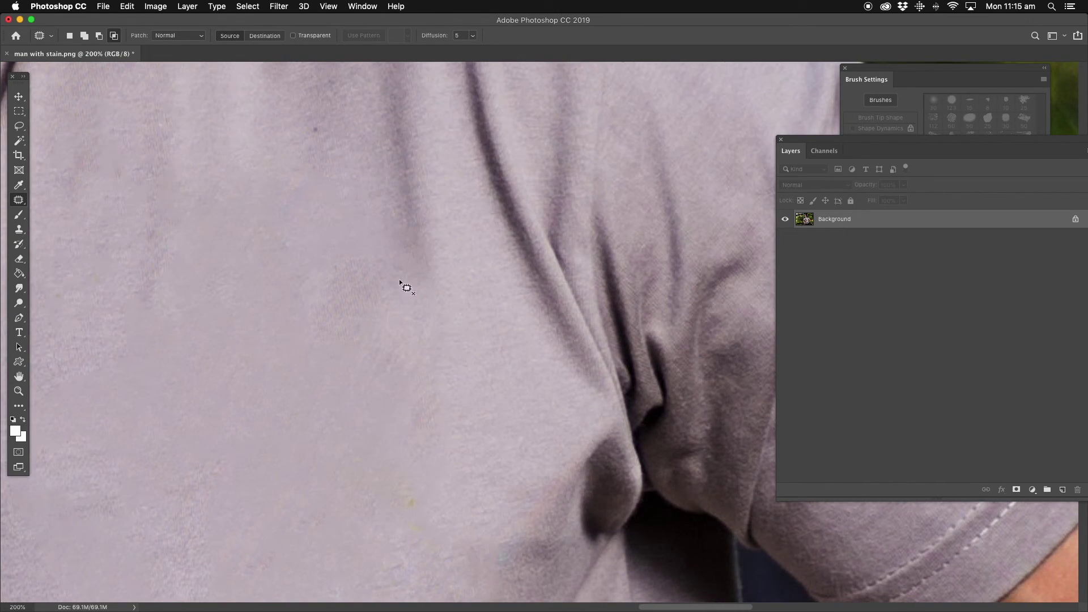
mouse_move(388, 255)
mouse_down()
mouse_move(412, 376)
mouse_move(453, 349)
mouse_up()
mouse_move(429, 261)
mouse_down()
mouse_move(396, 231)
mouse_move(389, 249)
mouse_move(449, 267)
mouse_move(446, 295)
mouse_up()
key(super+d)
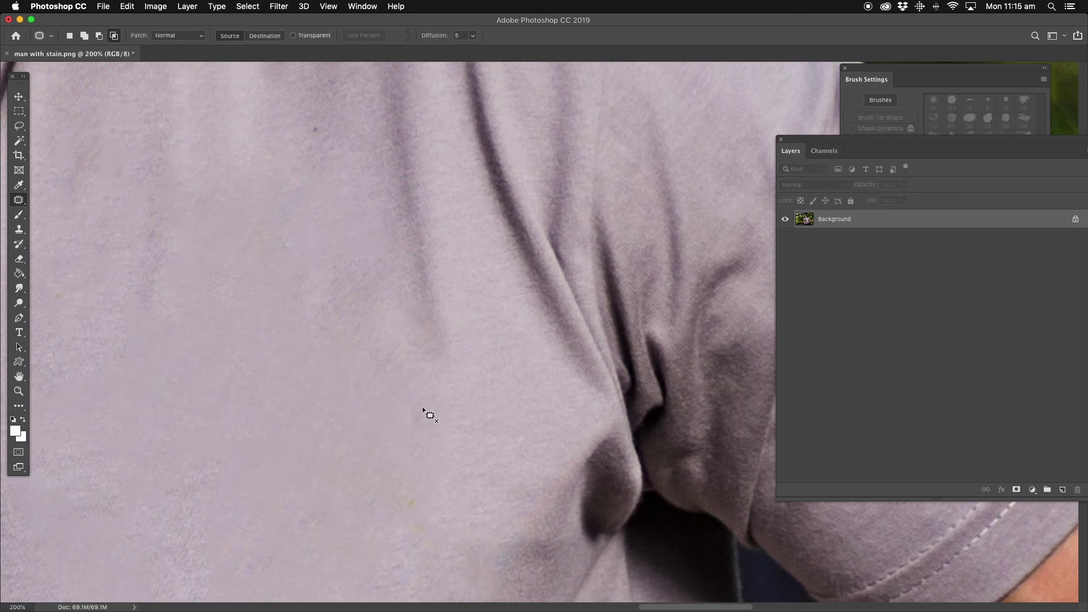
- Inspect the repaired chest and shoulder fabric at 100% and 200% zoom for remaining flaws
drag(244, 356, 348, 355)
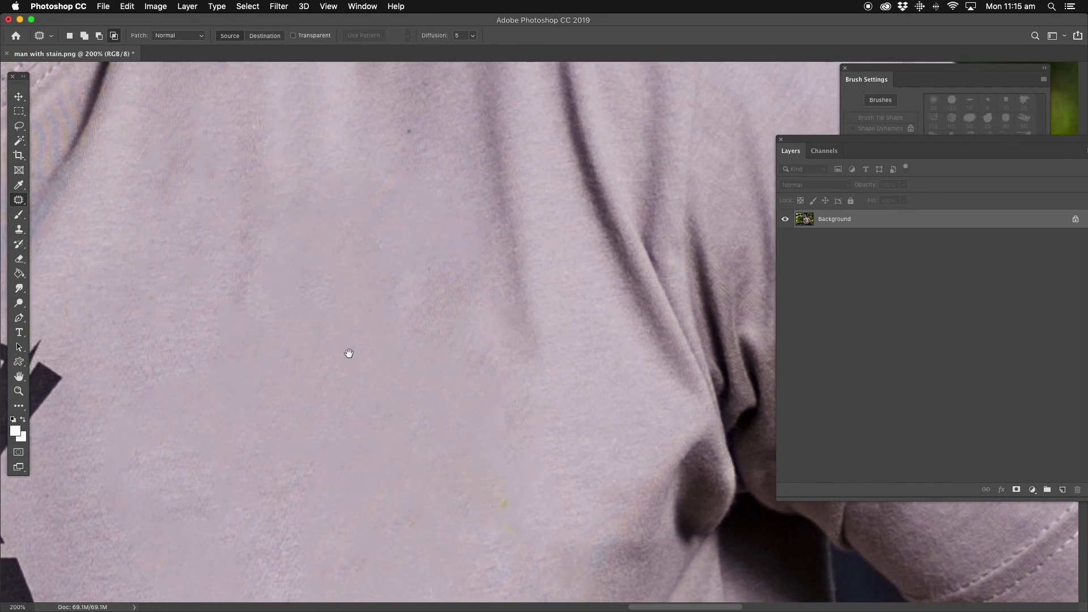
click(18, 391)
alt+click(278, 381)
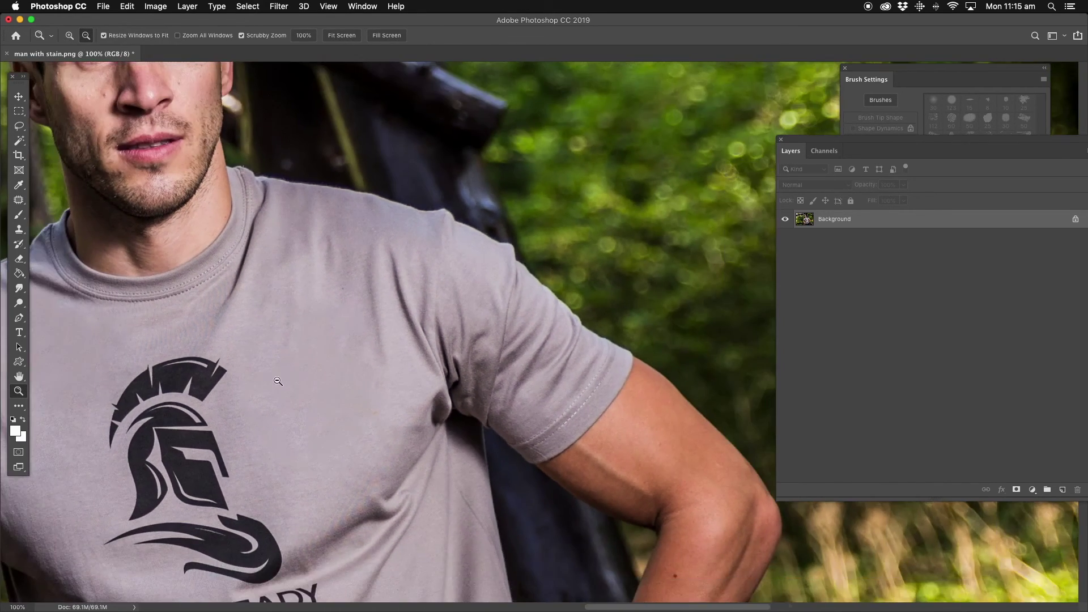
click(300, 291)
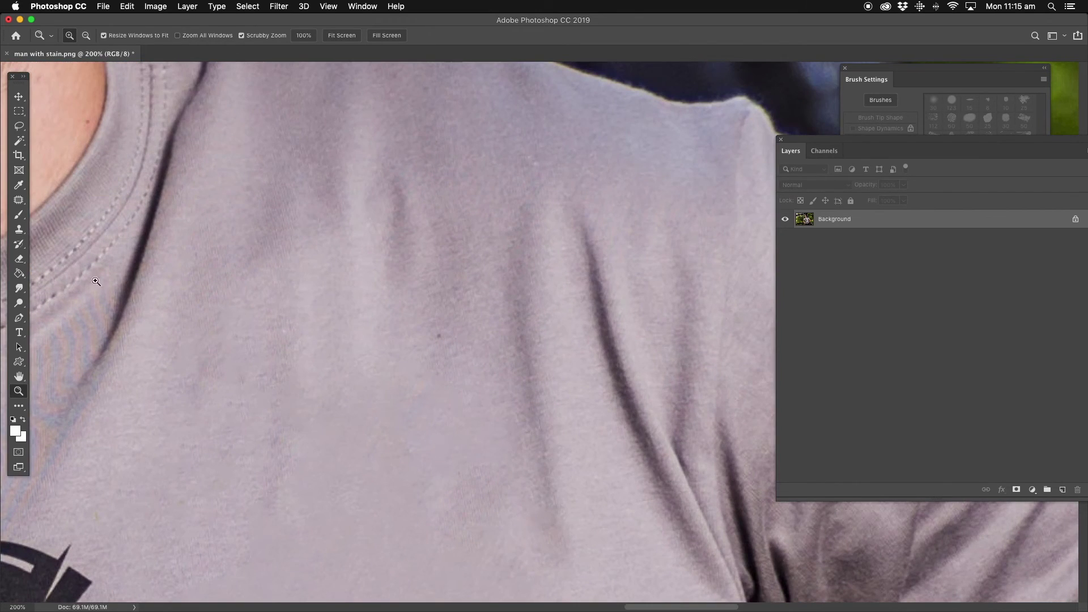
click(18, 199)
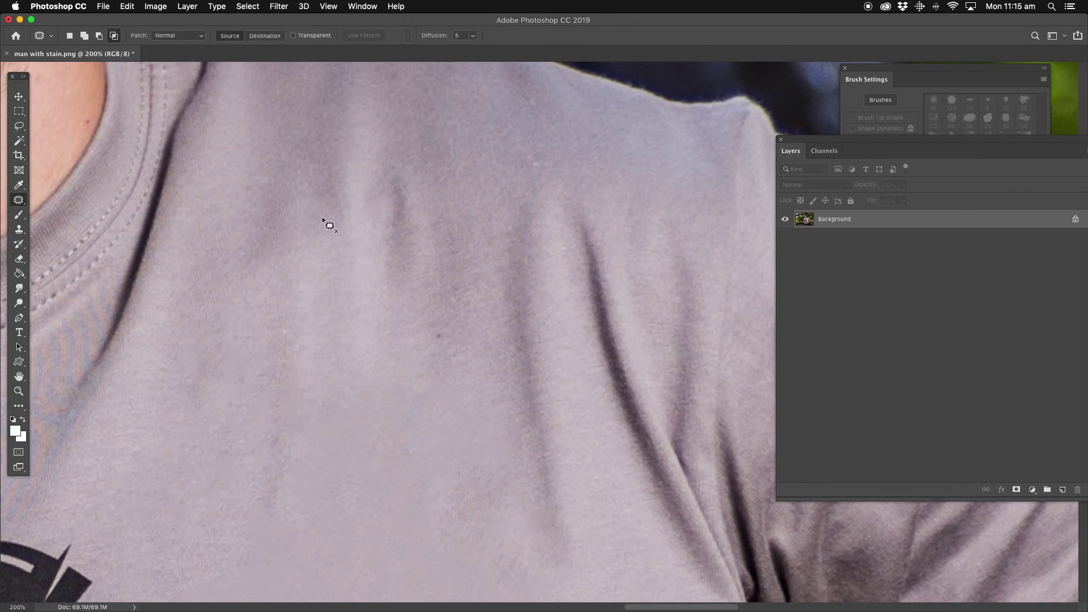
click(19, 391)
alt+click(381, 251)
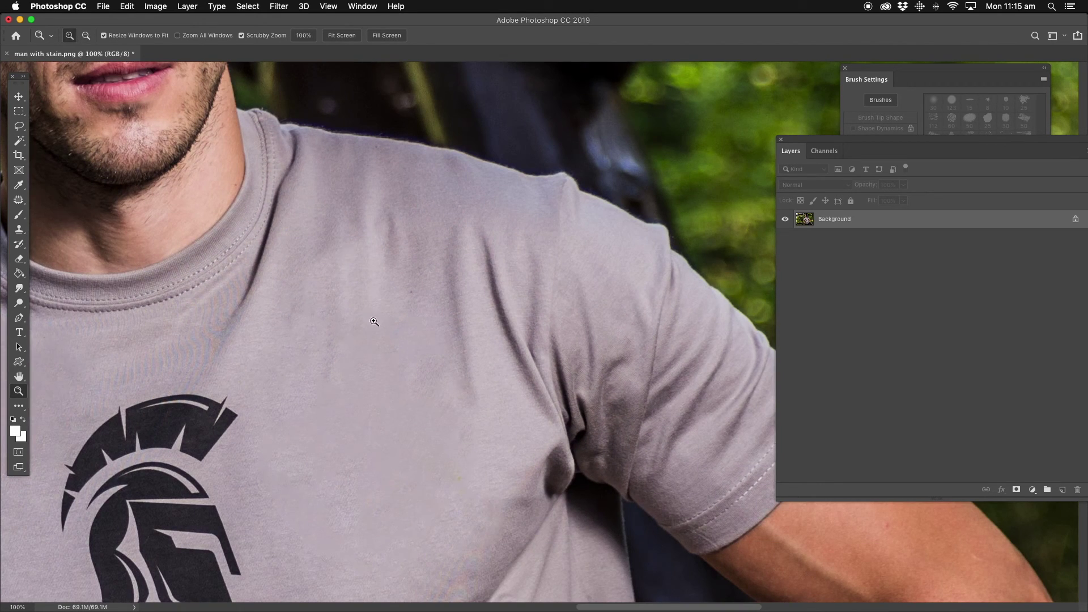
- Patch the uneven streaks on the upper chest between the collar and the shoulder folds using nearby fabric, and clear the selection
key(j)
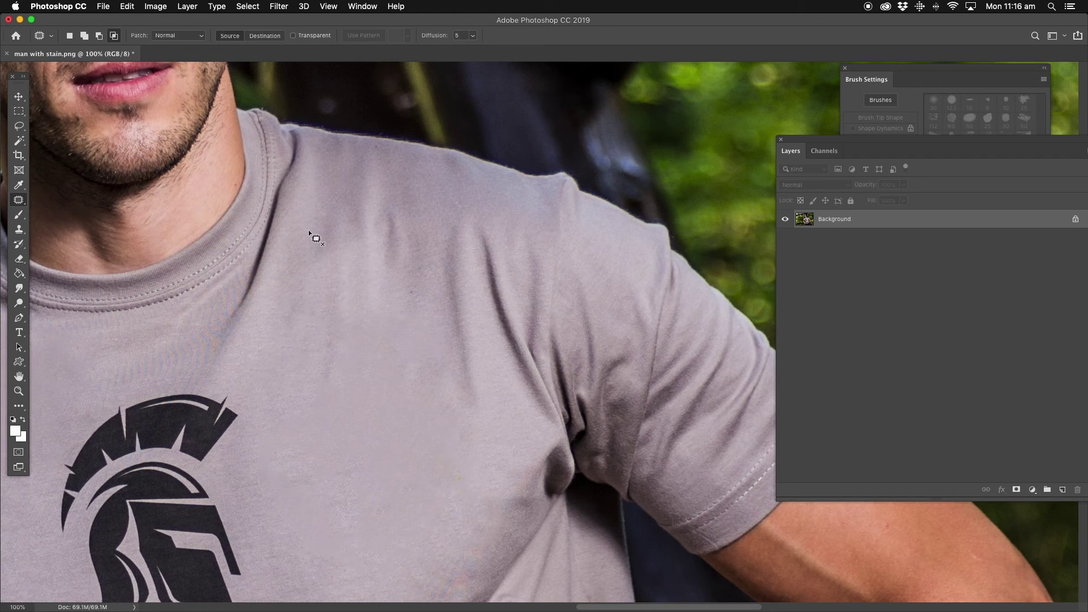
mouse_move(309, 230)
mouse_down()
mouse_move(307, 287)
mouse_move(342, 300)
mouse_move(375, 275)
mouse_up()
mouse_move(367, 227)
mouse_down()
mouse_move(310, 228)
mouse_move(348, 269)
mouse_up()
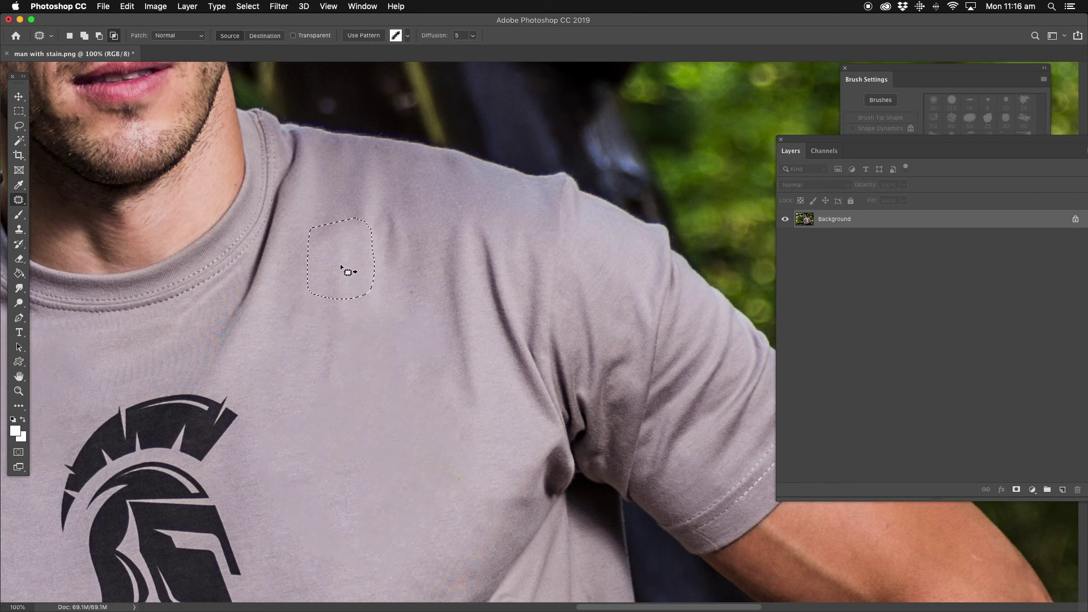
click(344, 205)
mouse_move(372, 222)
mouse_down()
mouse_move(329, 283)
mouse_move(335, 218)
mouse_move(364, 210)
mouse_move(375, 162)
mouse_up()
click(390, 293)
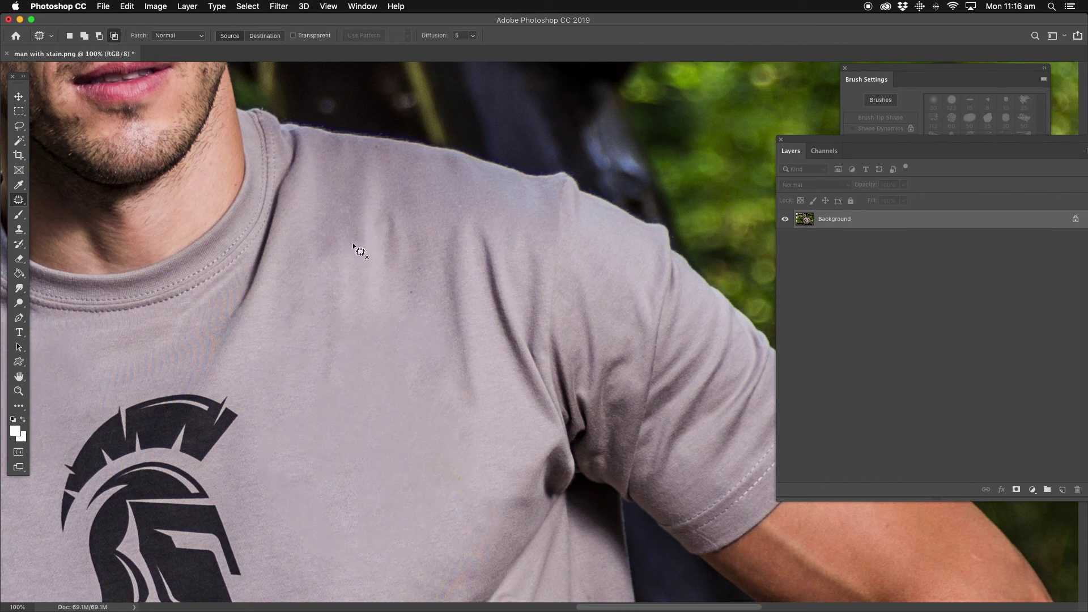
- Patch the remaining uneven fabric beside the light fold on the upper chest and deselect
mouse_move(318, 241)
mouse_down()
mouse_move(372, 262)
mouse_move(318, 219)
mouse_move(352, 210)
mouse_move(348, 192)
mouse_up()
click(359, 282)
mouse_move(365, 262)
mouse_down()
mouse_move(349, 325)
mouse_move(367, 257)
mouse_up()
click(389, 322)
- Review the cleaned T-shirt at decreasing magnification down to the whole photo at 25%
click(19, 392)
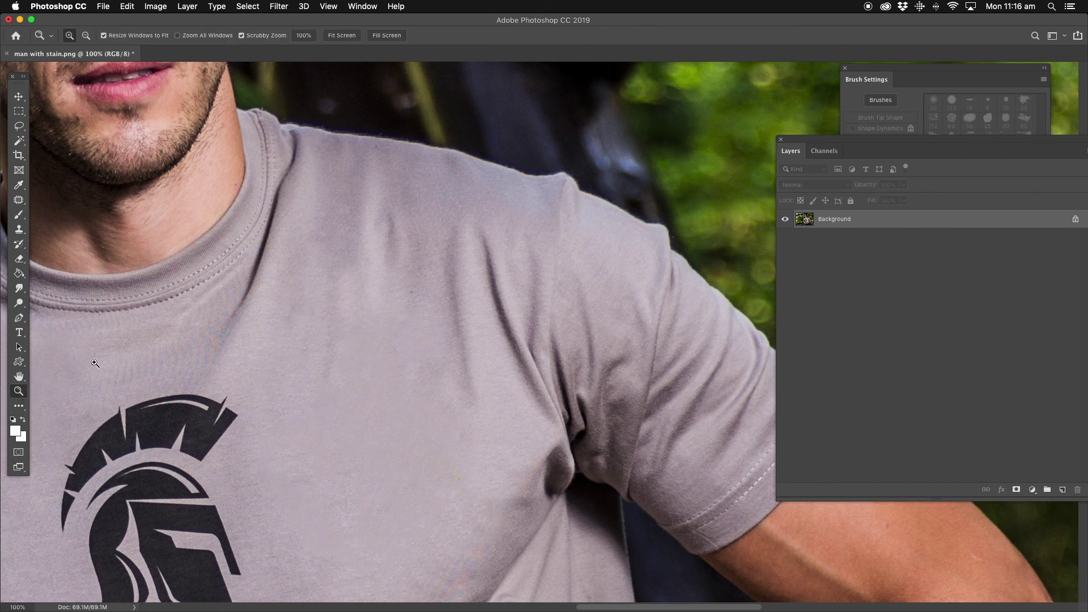
alt+click(272, 359)
alt+click(272, 359)
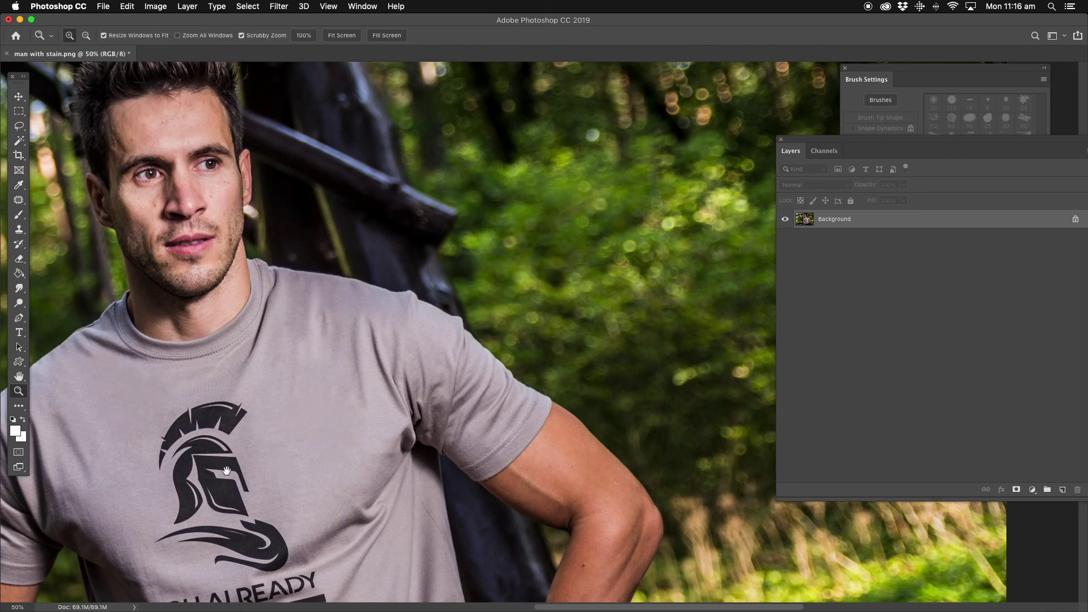
drag(264, 460, 389, 264)
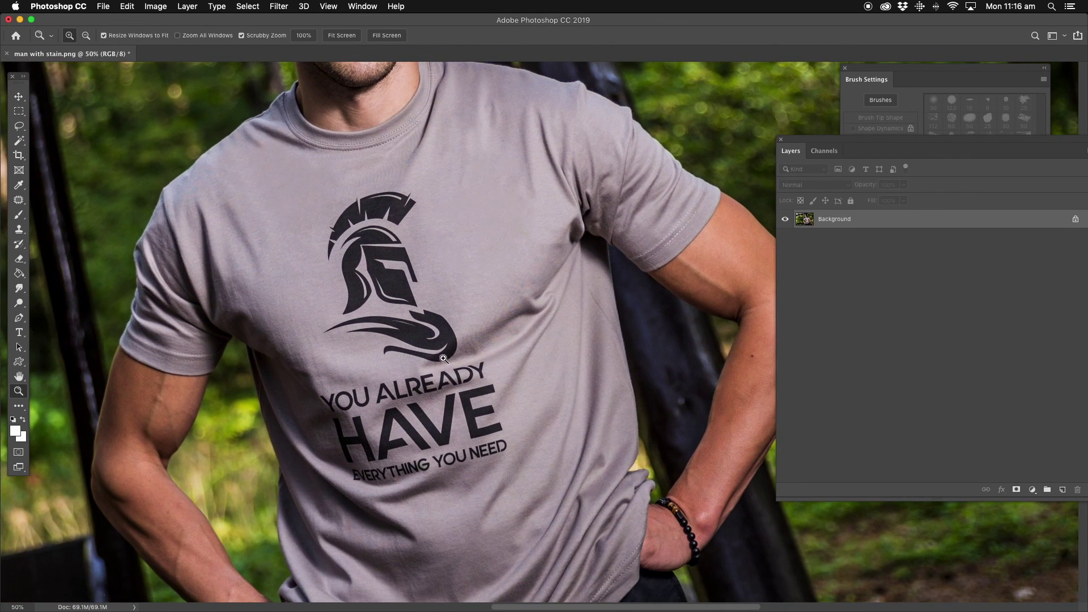
alt+click(439, 392)
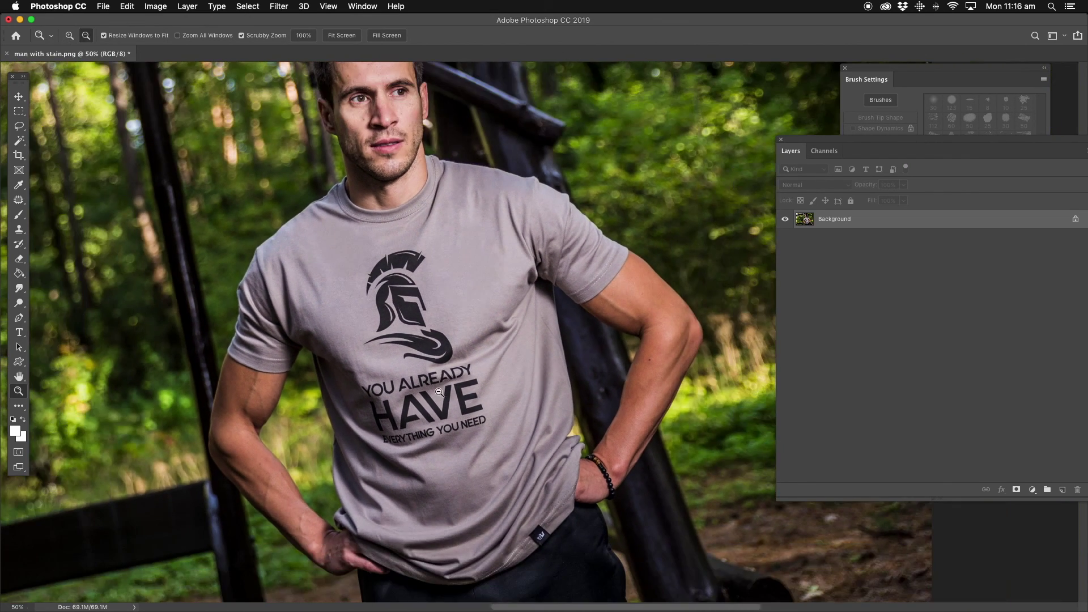
alt+click(231, 465)
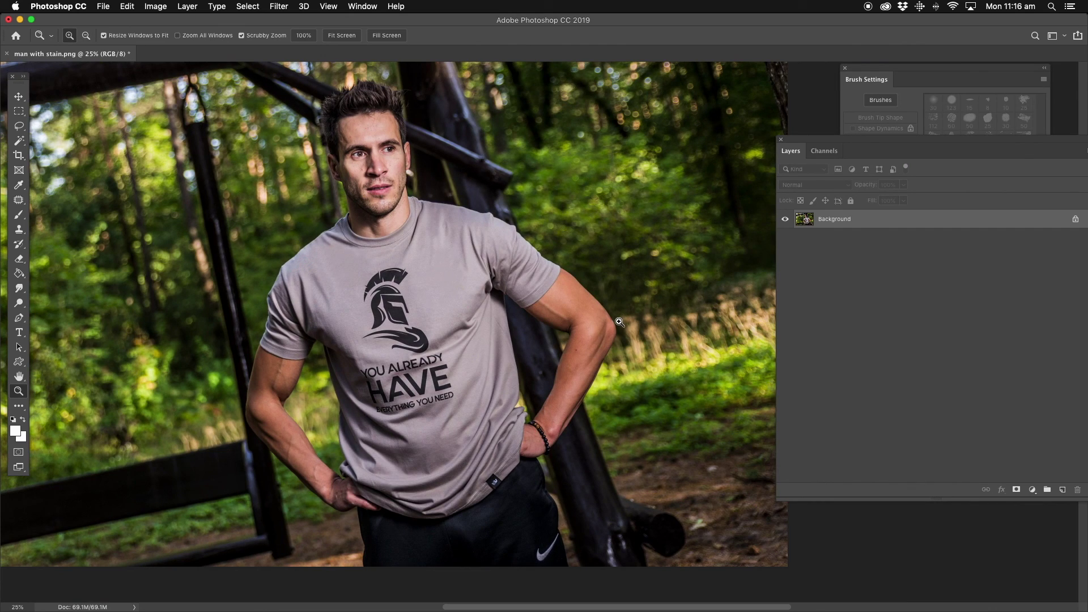